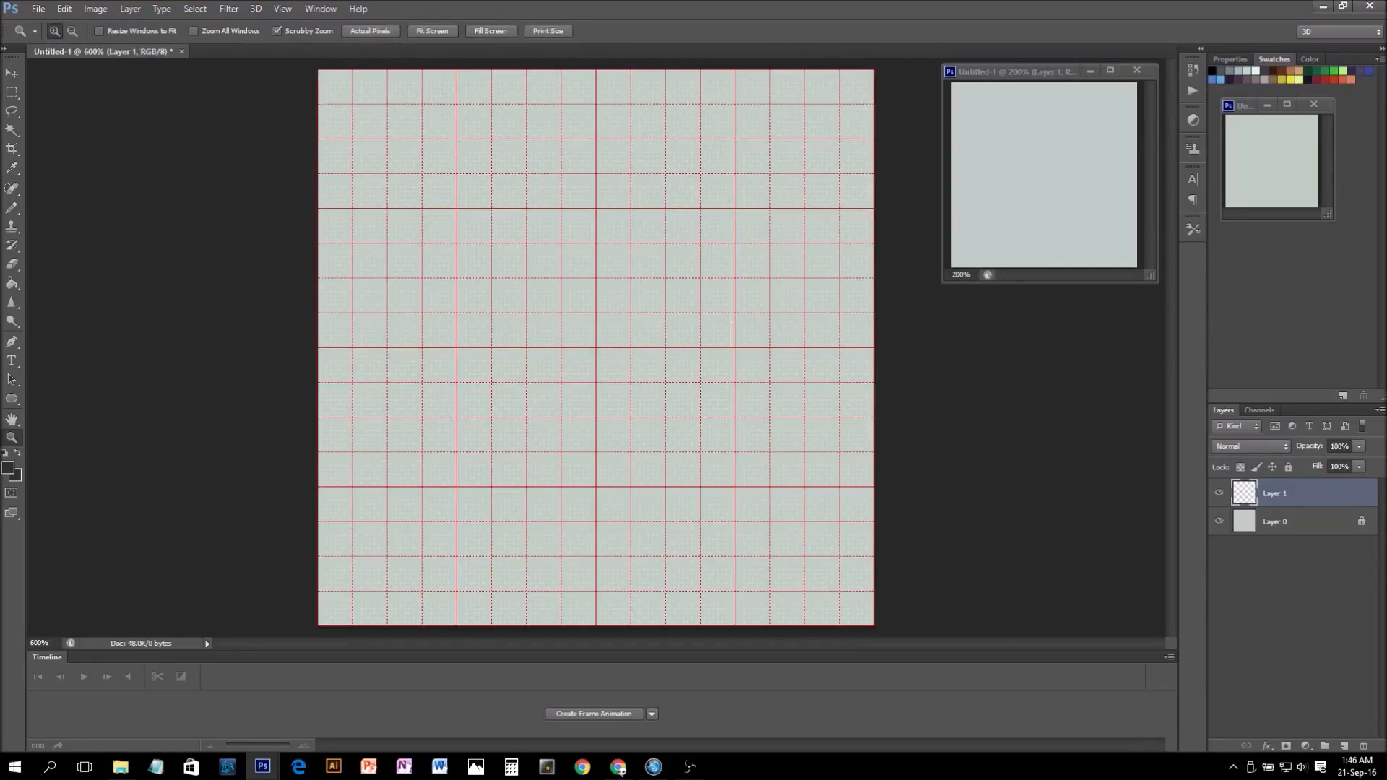
- Draw the pistol's straight top edge as a dark one-pixel line about 14 pixels long in the canvas's upper-left area
left_click(527, 406)
left_click(526, 406)
left_click_drag(455, 266, 609, 480)
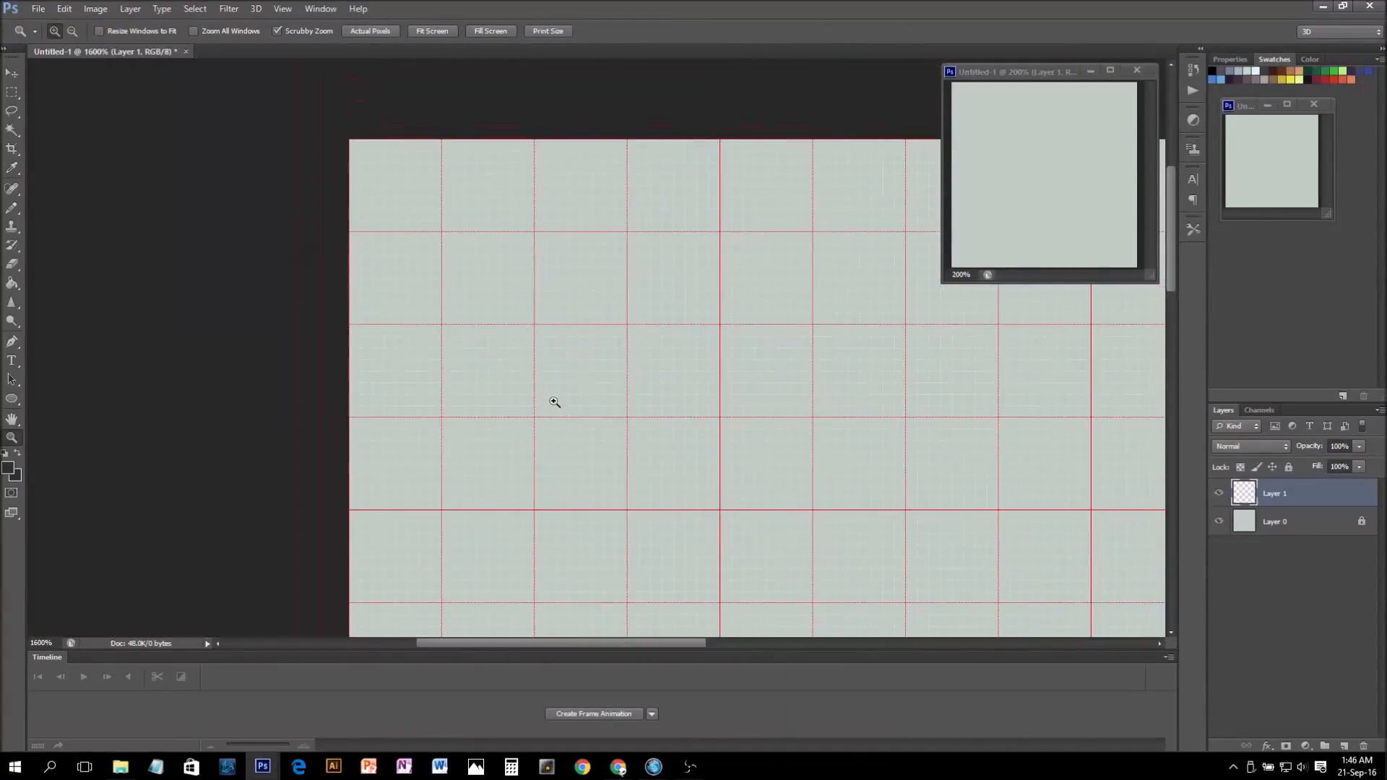
key("b")
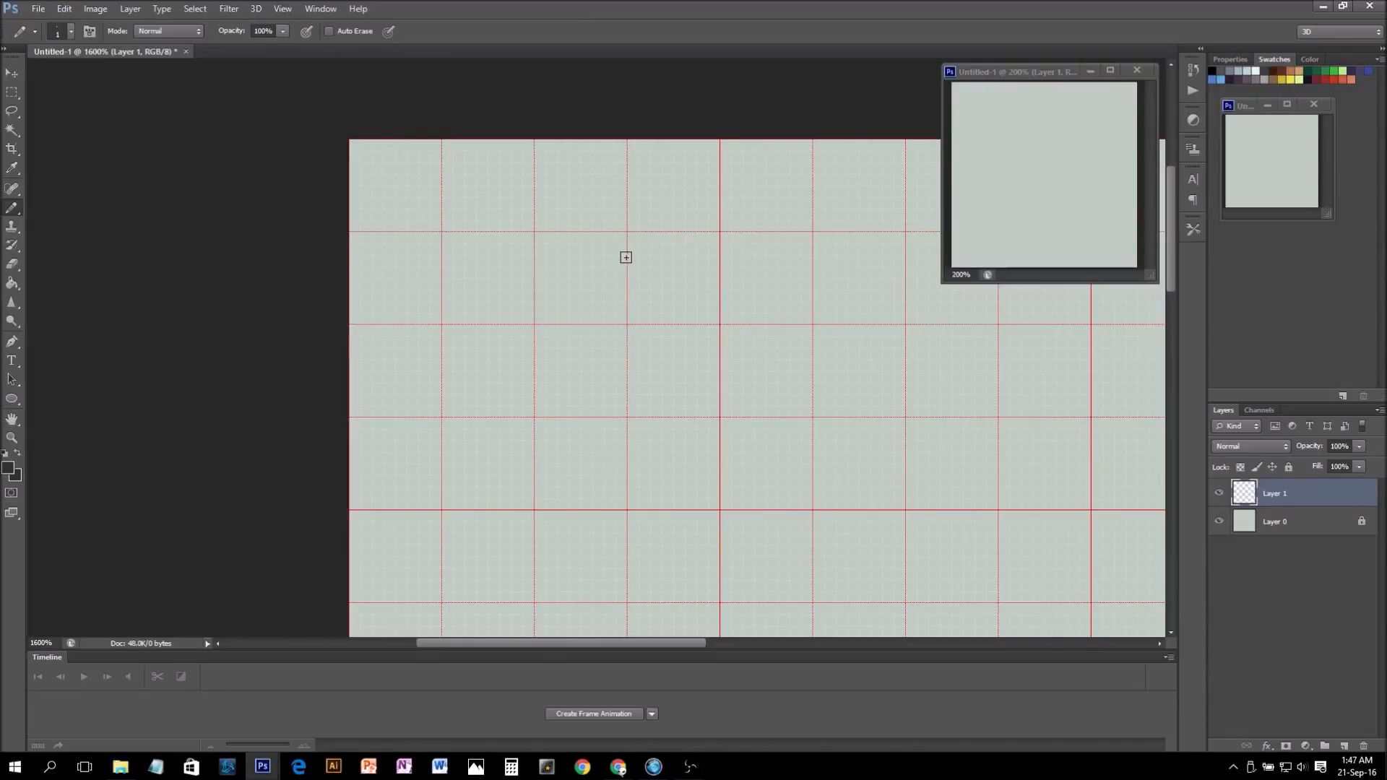
left_click_drag(641, 237, 567, 236)
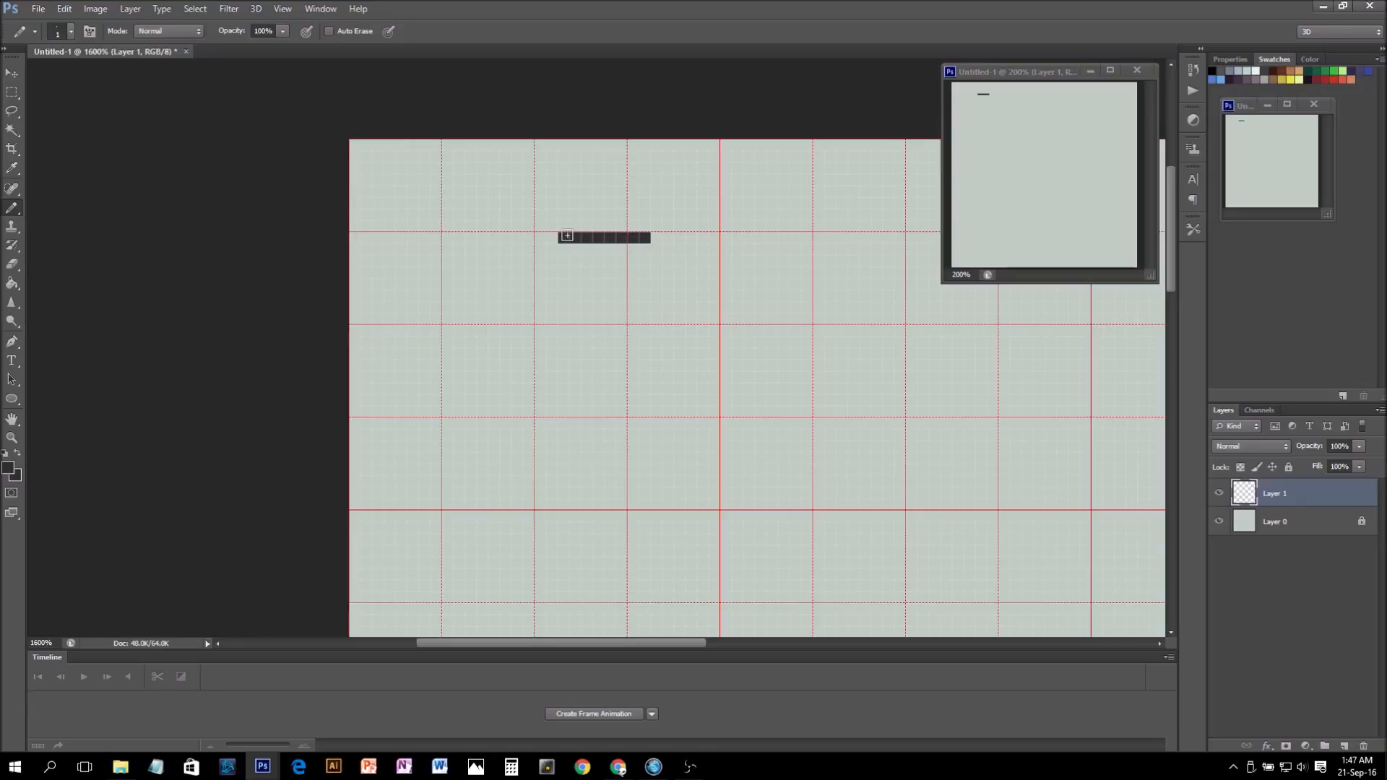
left_click_drag(557, 237, 488, 237)
- Outline the muzzle, the stepped underside of the barrel, and the hammer with the upper back edge in dark pixels
left_click(644, 248)
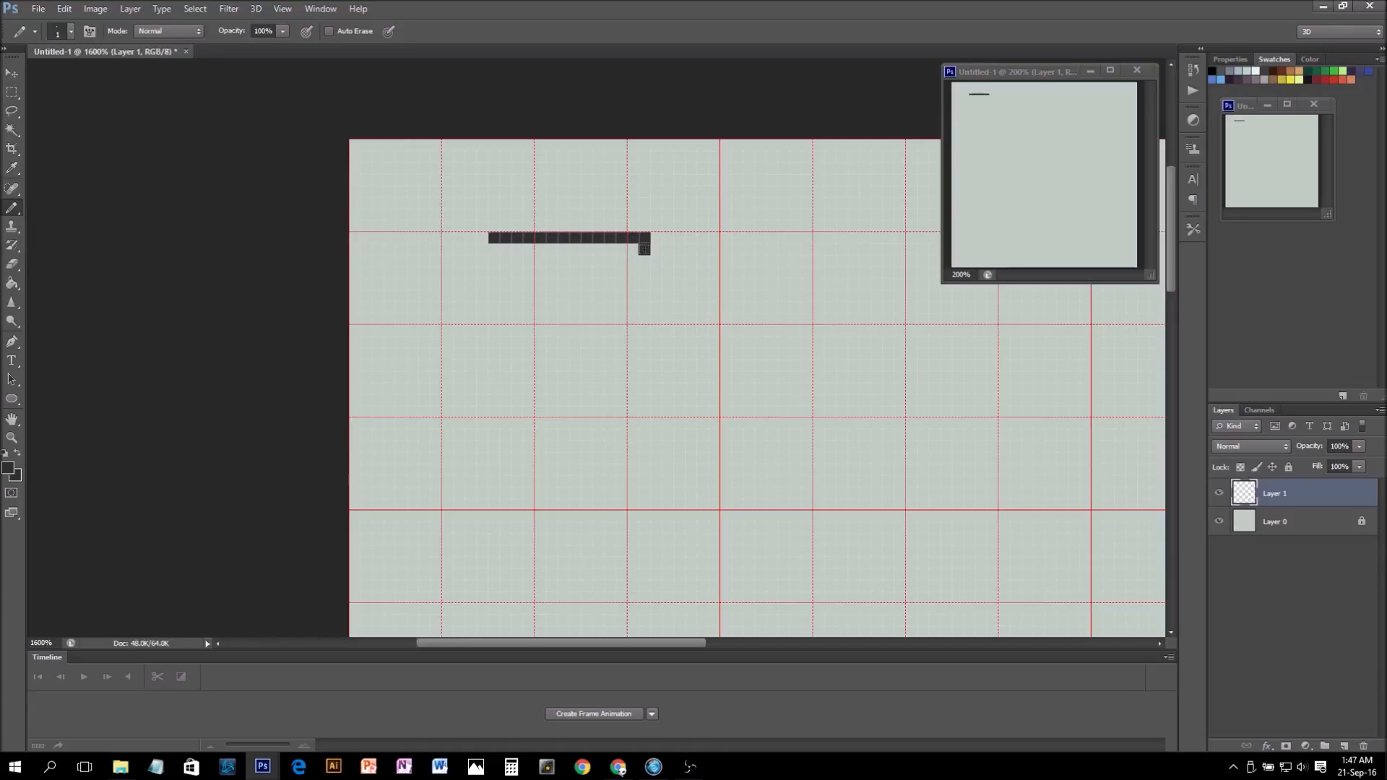
left_click_drag(644, 257, 620, 275)
left_click(610, 284)
left_click(598, 296)
left_click_drag(589, 297, 549, 296)
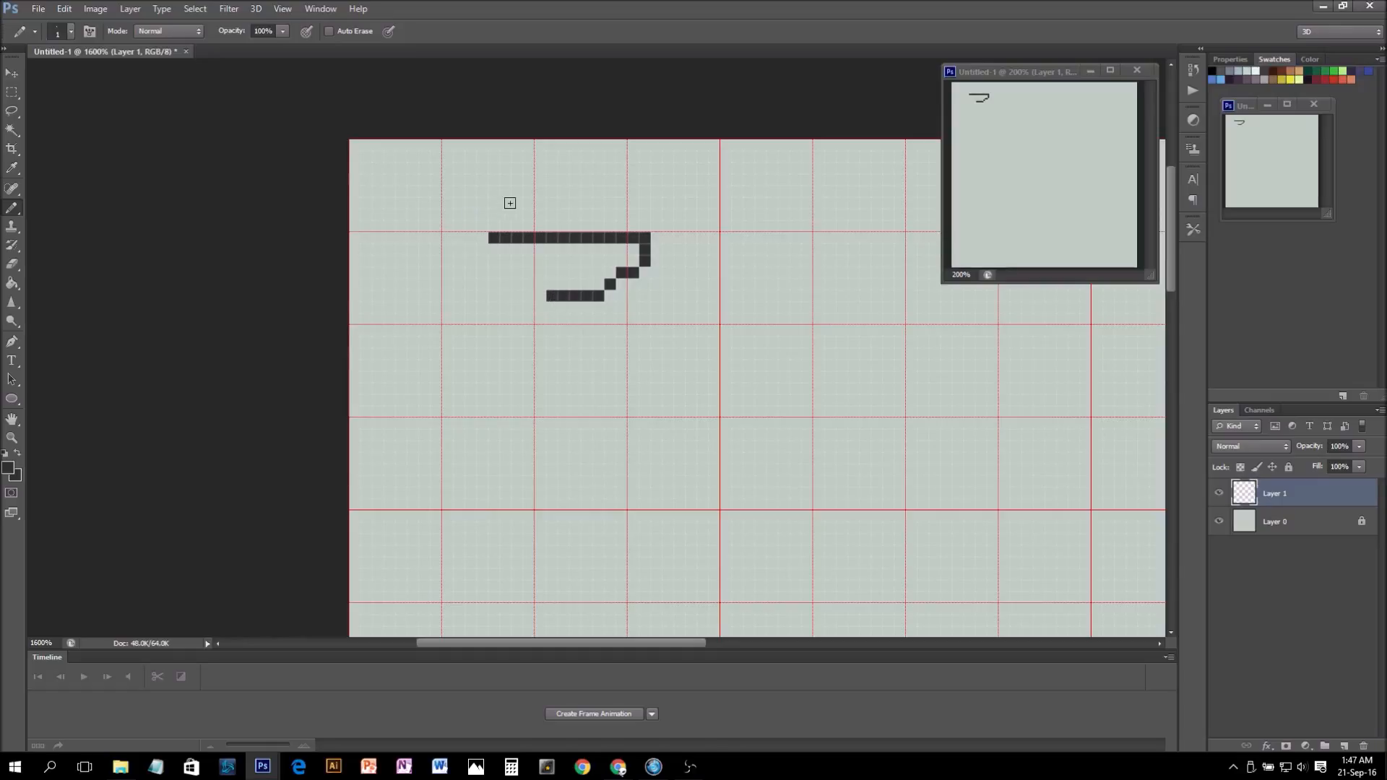
left_click(482, 226)
left_click_drag(470, 226, 447, 274)
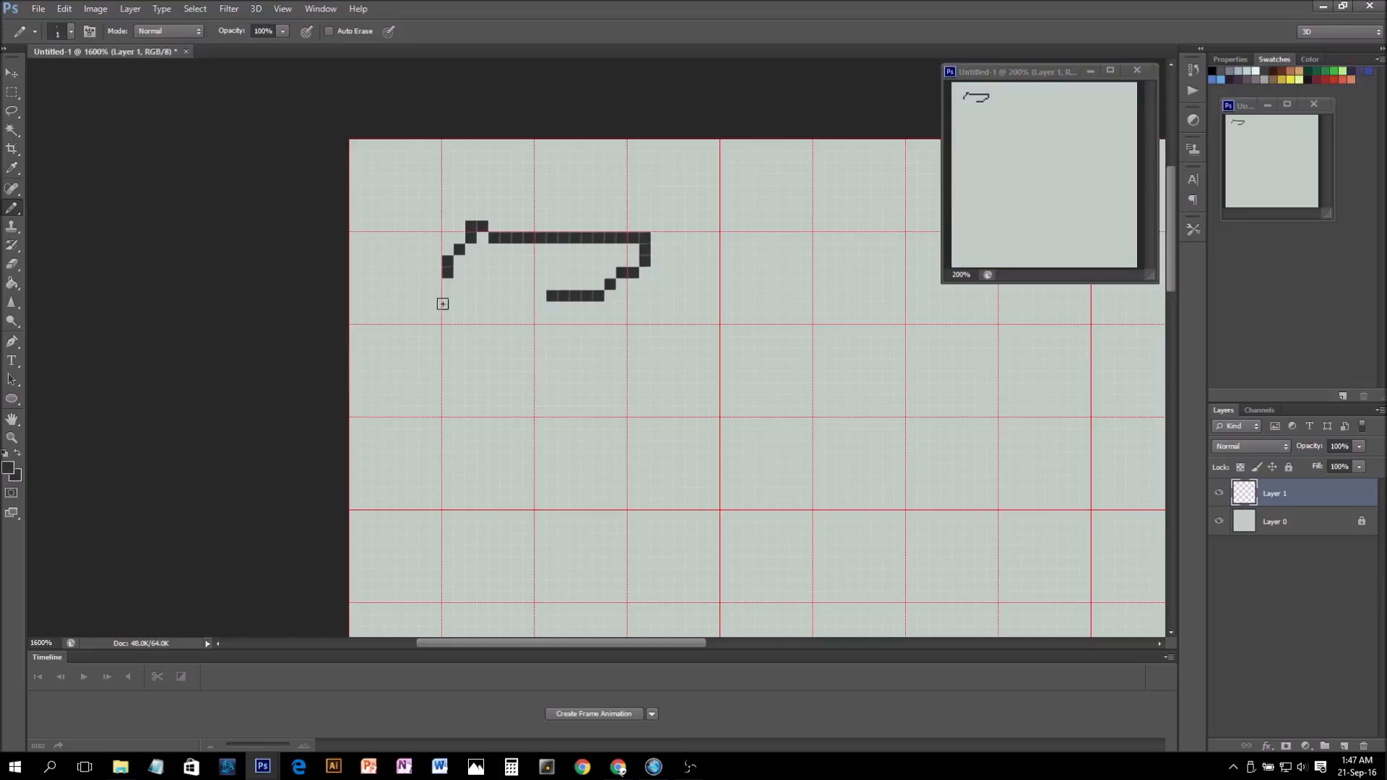
- Continue the dark outline through the trigger area, down the grip's front edge and along its bottom
left_click_drag(540, 307, 528, 318)
left_click(517, 319)
left_click(503, 309)
left_click(494, 319)
left_click(493, 330)
left_click(481, 341)
left_click(470, 354)
left_click(459, 353)
left_click(448, 353)
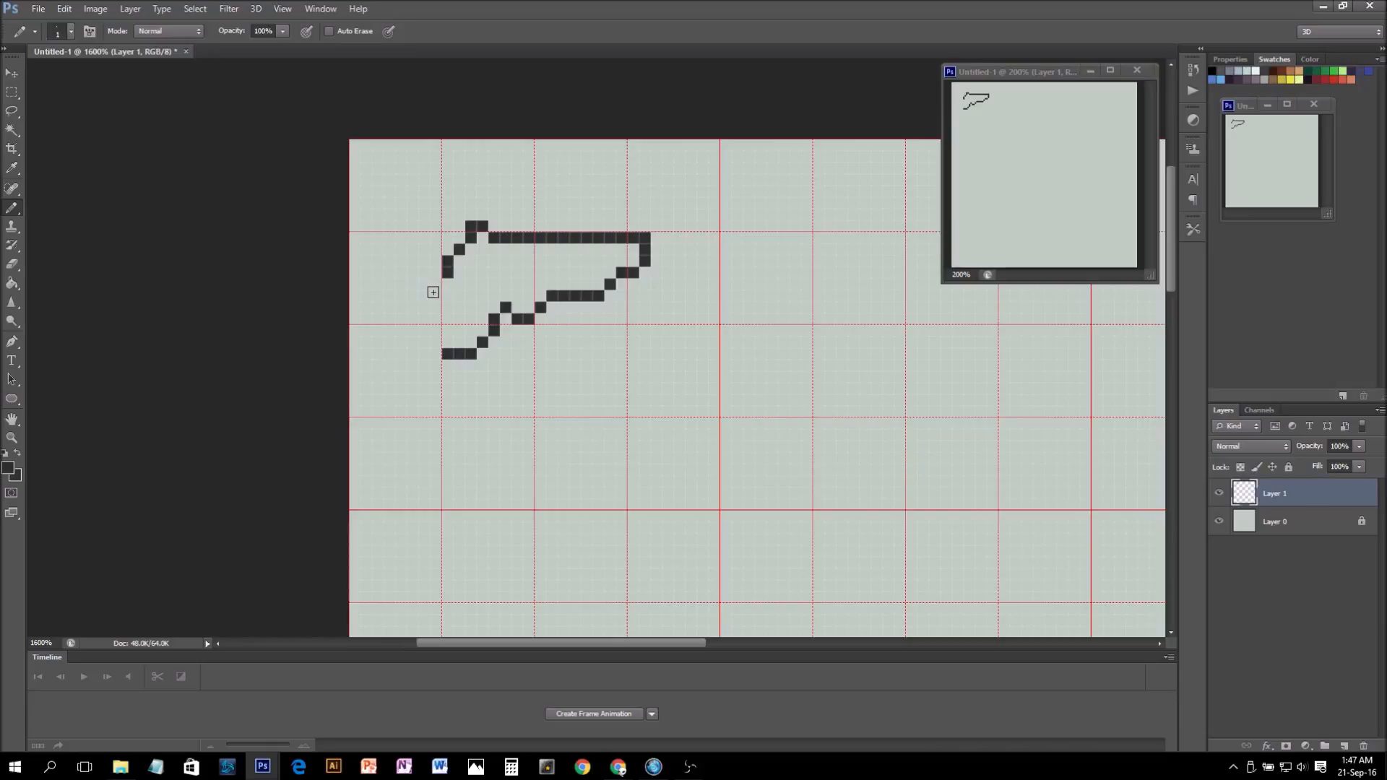
- Close the pistol outline with the grip's back edge, reworking it into a curve with a rounded lower corner
mouse_move(433, 284)
left_mouse_down()
mouse_move(422, 310)
mouse_move(437, 353)
left_mouse_up()
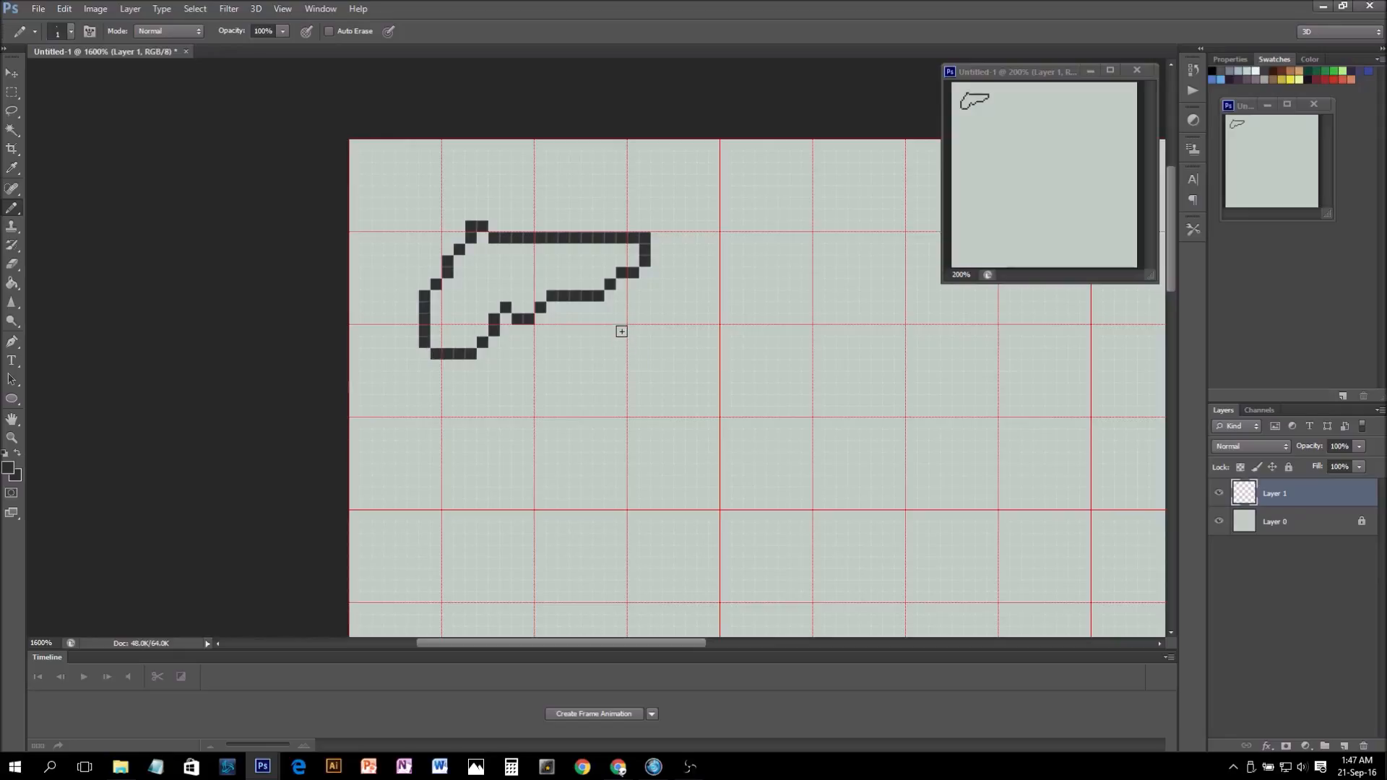
key("ctrl+z")
key("ctrl+alt+z")
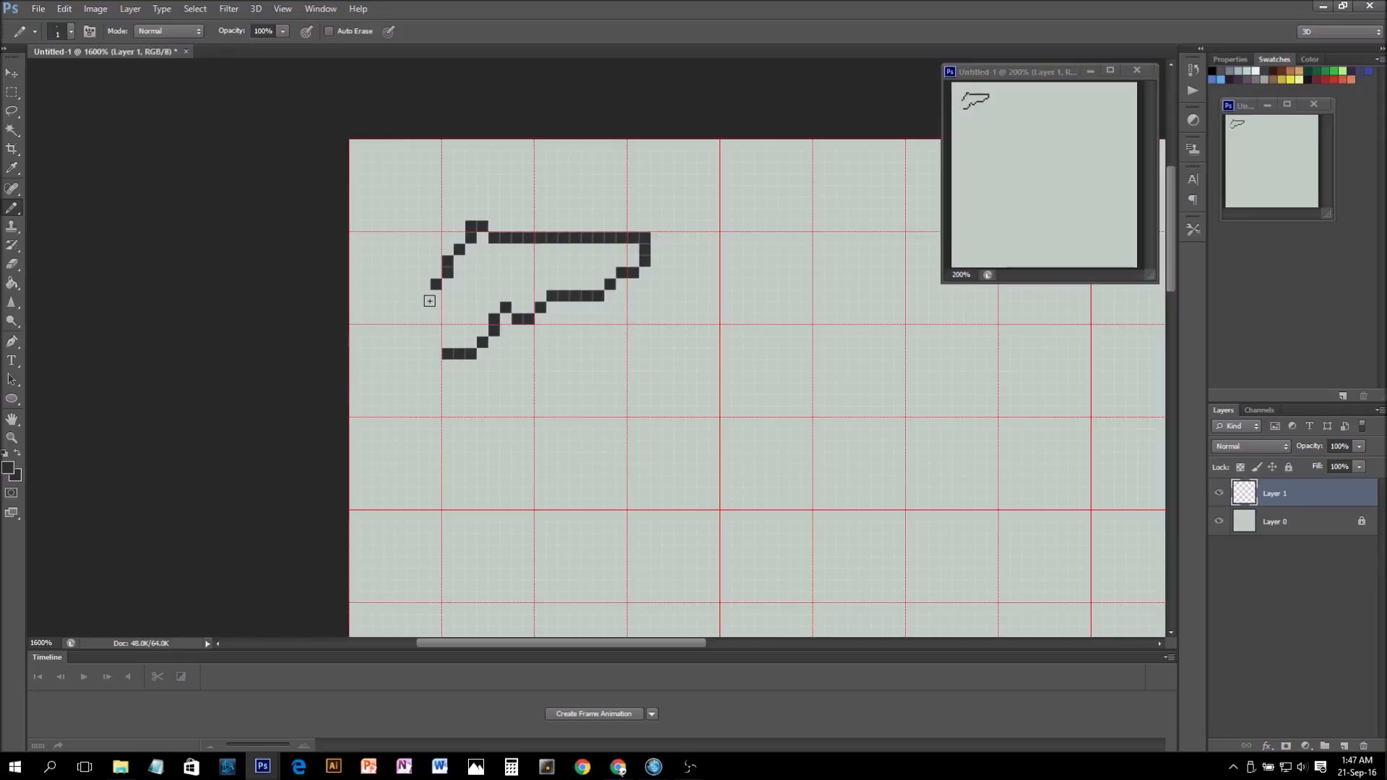
left_click_drag(432, 291, 434, 322)
left_click(434, 332)
key("ctrl+alt+z")
key("ctrl+alt+z")
left_click_drag(423, 304, 437, 346)
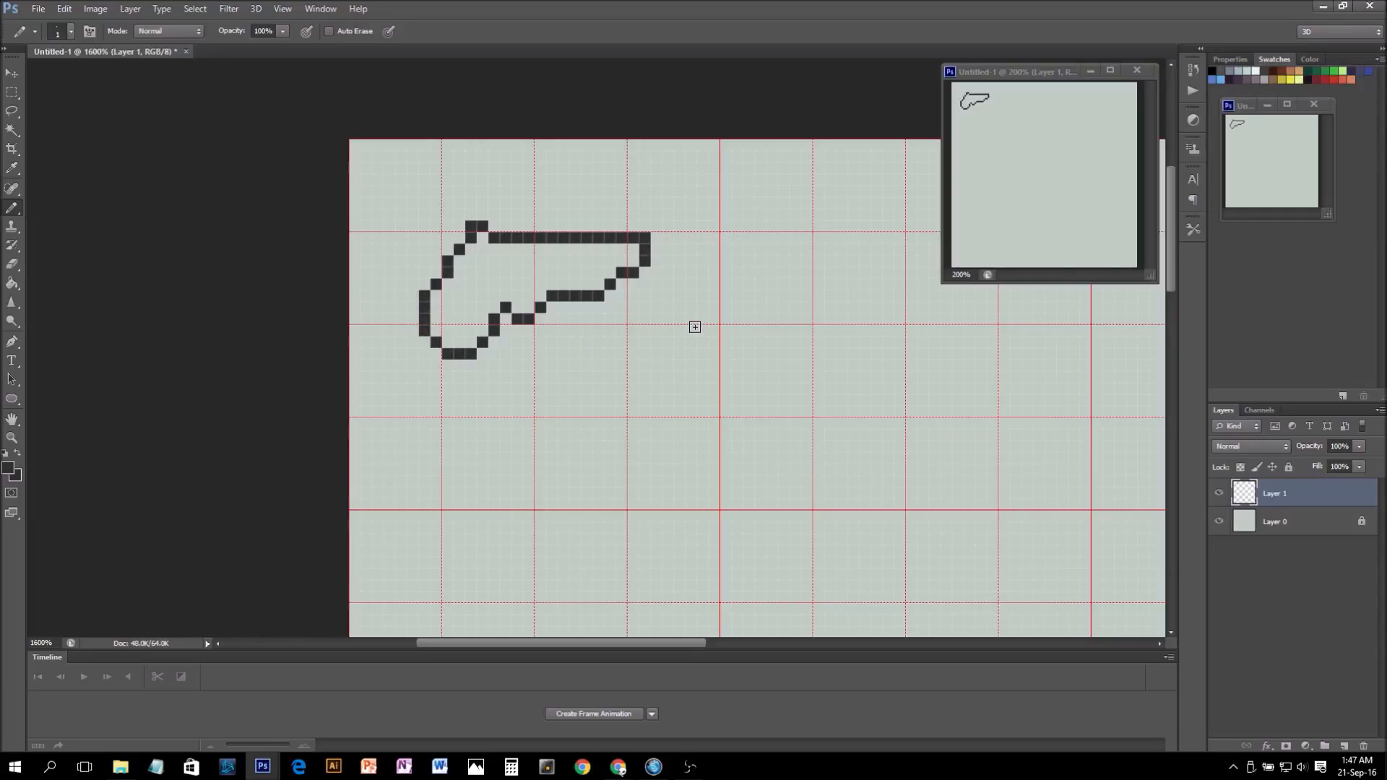
key("ctrl+alt+z")
left_click(436, 341)
key("e")
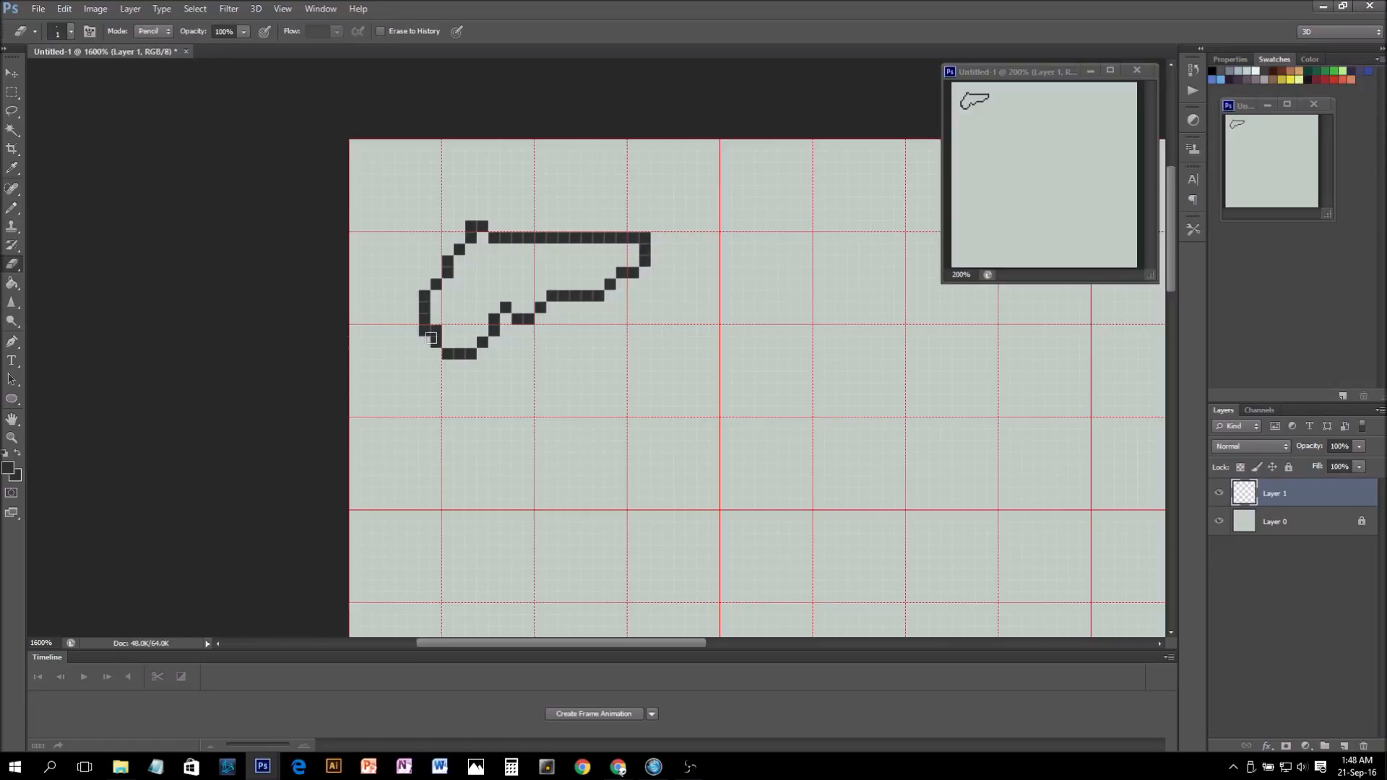
left_click(424, 330)
key("ctrl+alt+z")
key("ctrl+alt+z")
key("b")
left_click(436, 342)
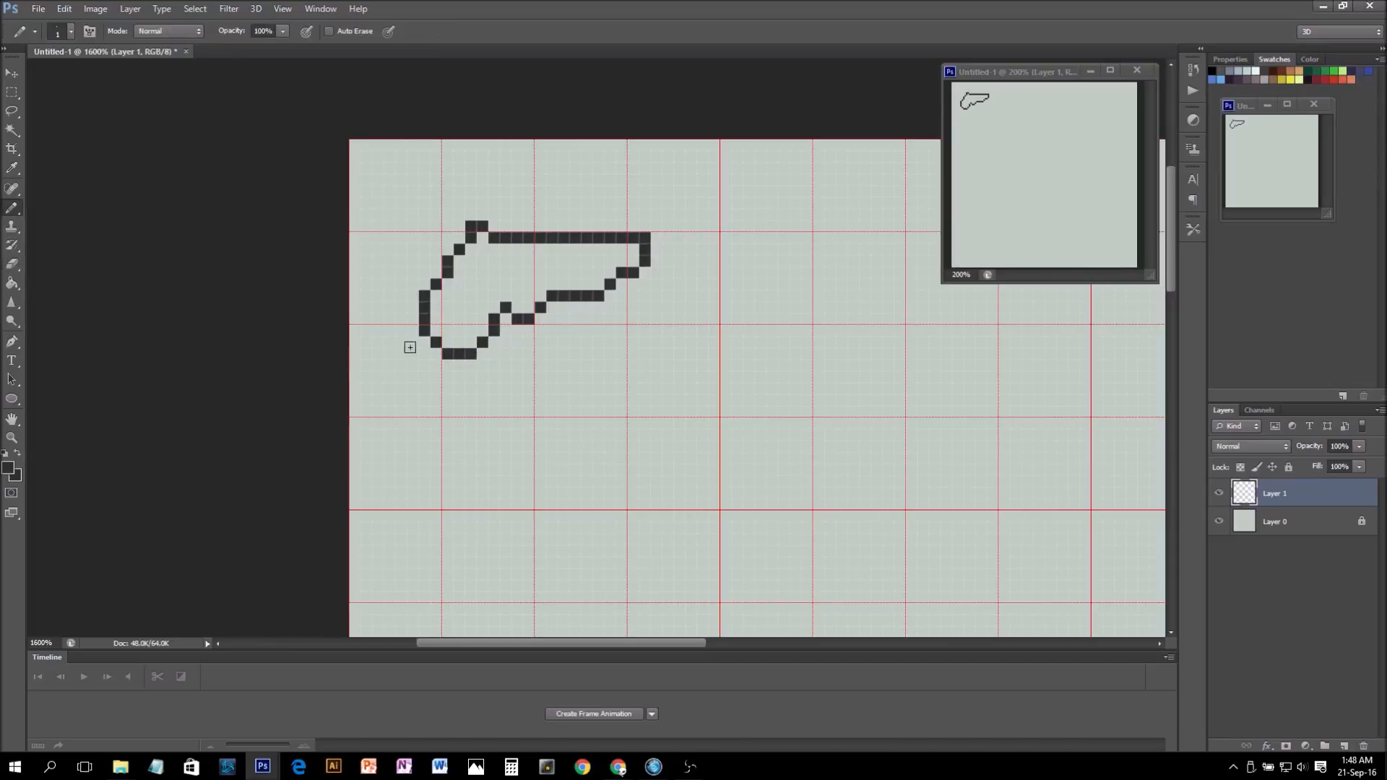
- Lengthen the grip by moving its bottom part down one pixel and filling the resulting outline gaps
key("m")
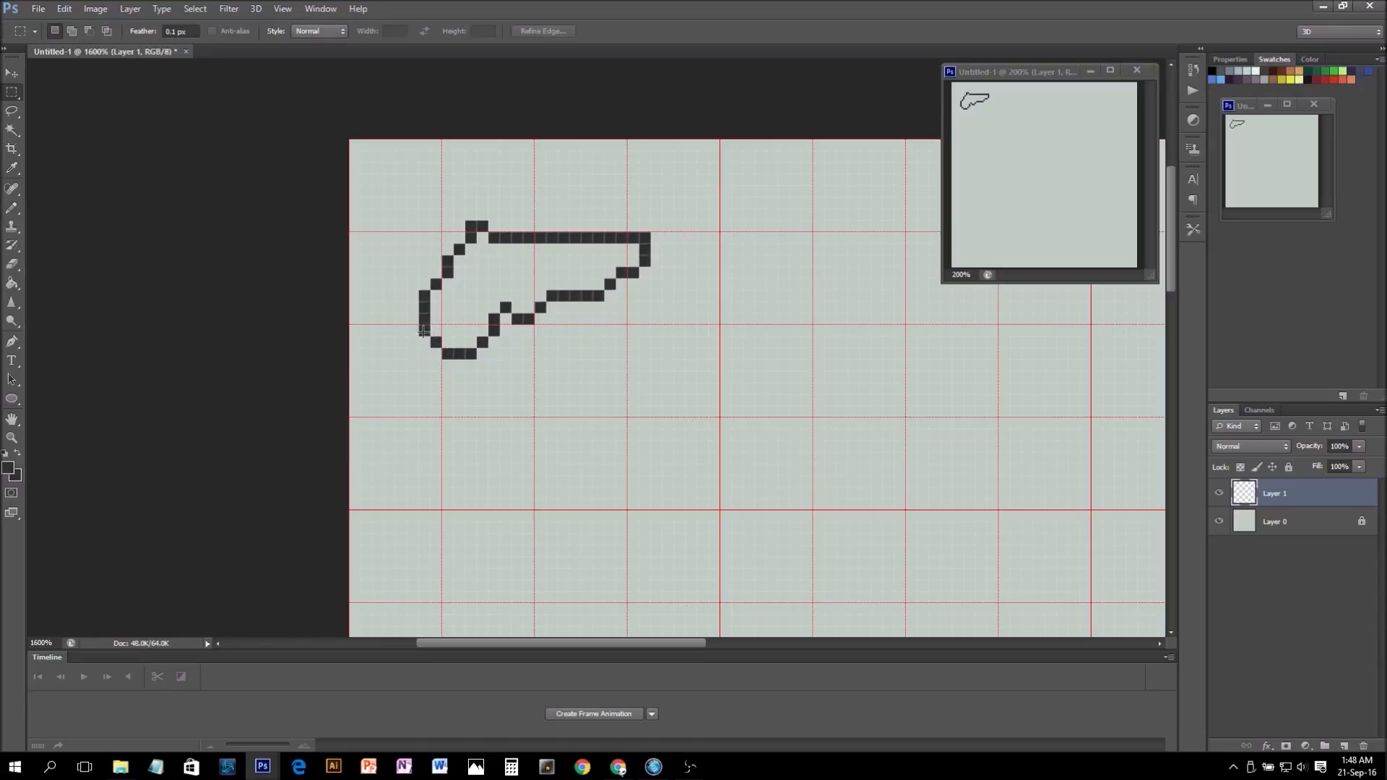
left_click_drag(395, 325, 499, 381)
key("v")
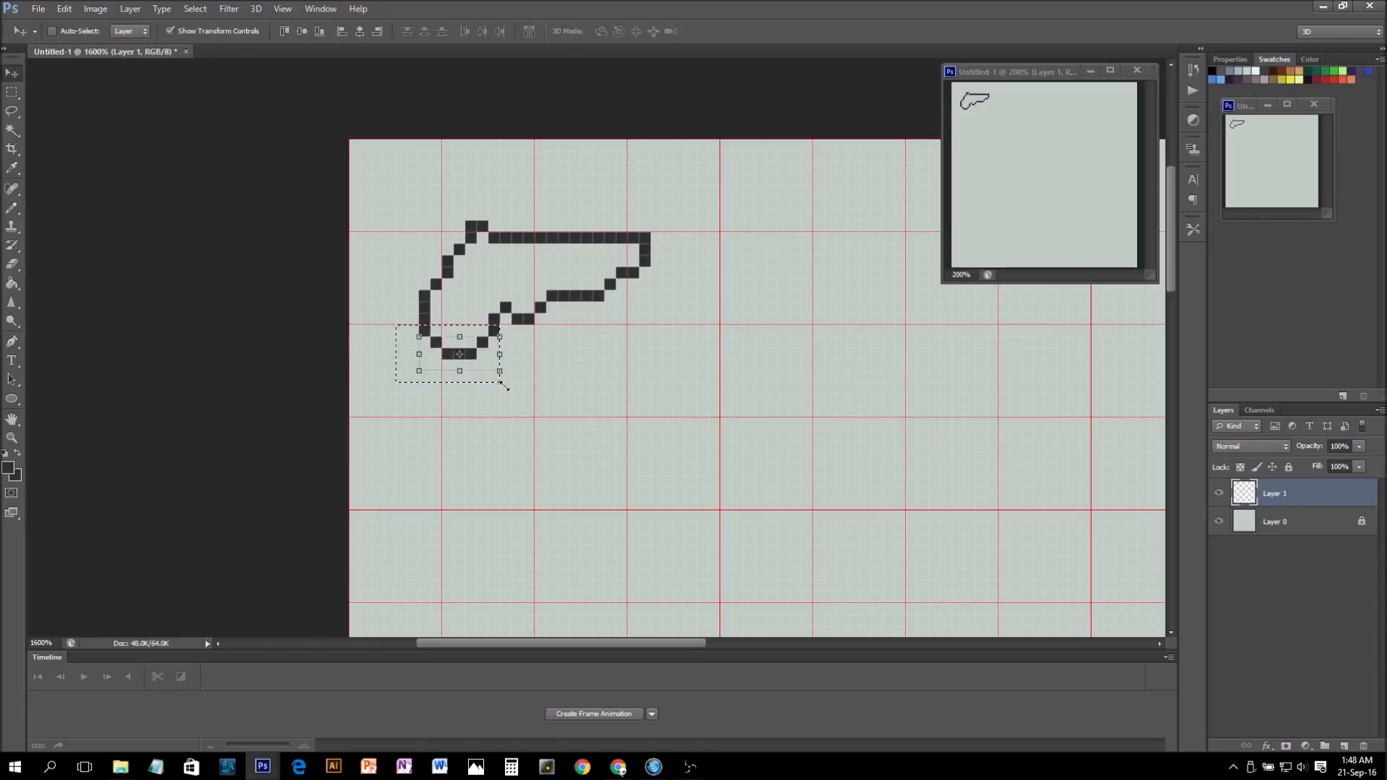
key("Down")
key("m")
left_click(582, 375)
key("b")
left_click(494, 331)
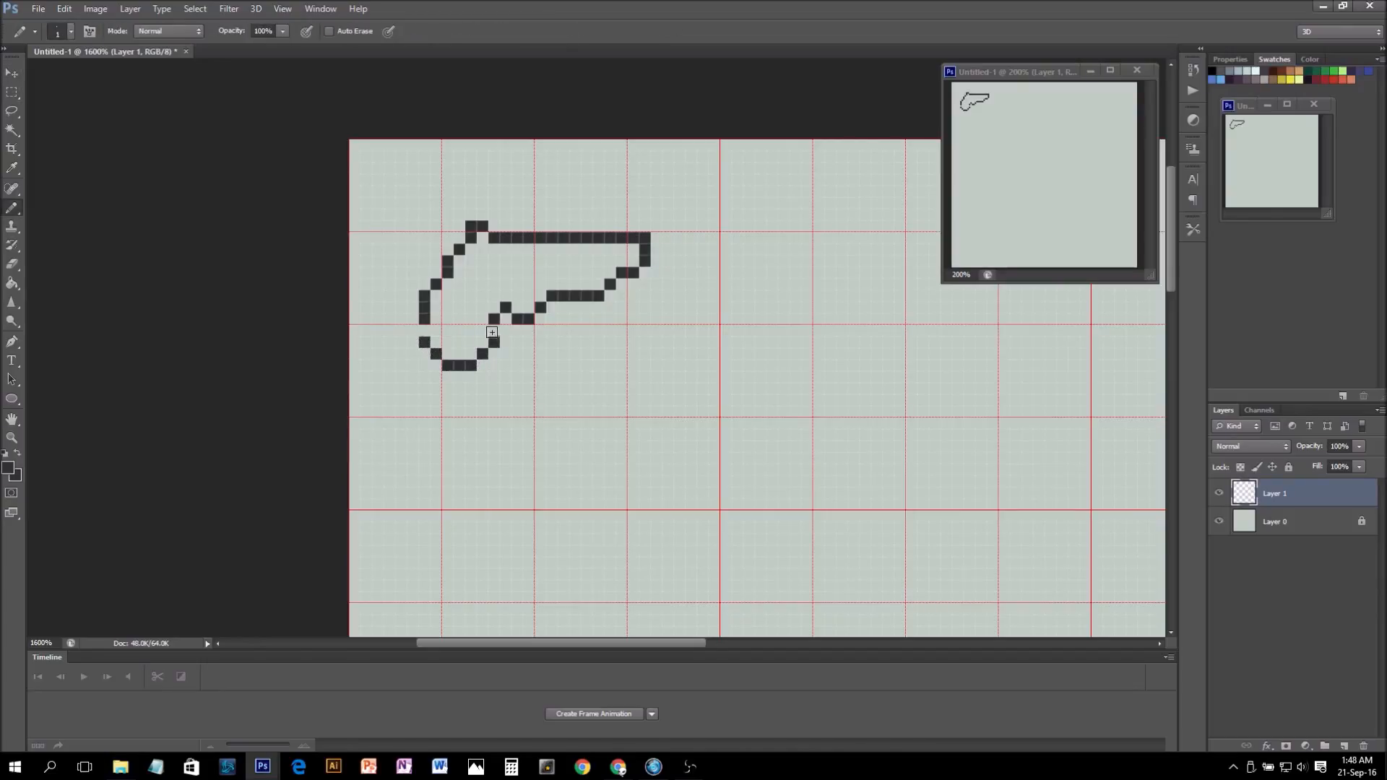
left_click(425, 331)
- Erase the protruding pixel and the corner pixel where the trigger area meets the grip
key("e")
left_click(506, 307)
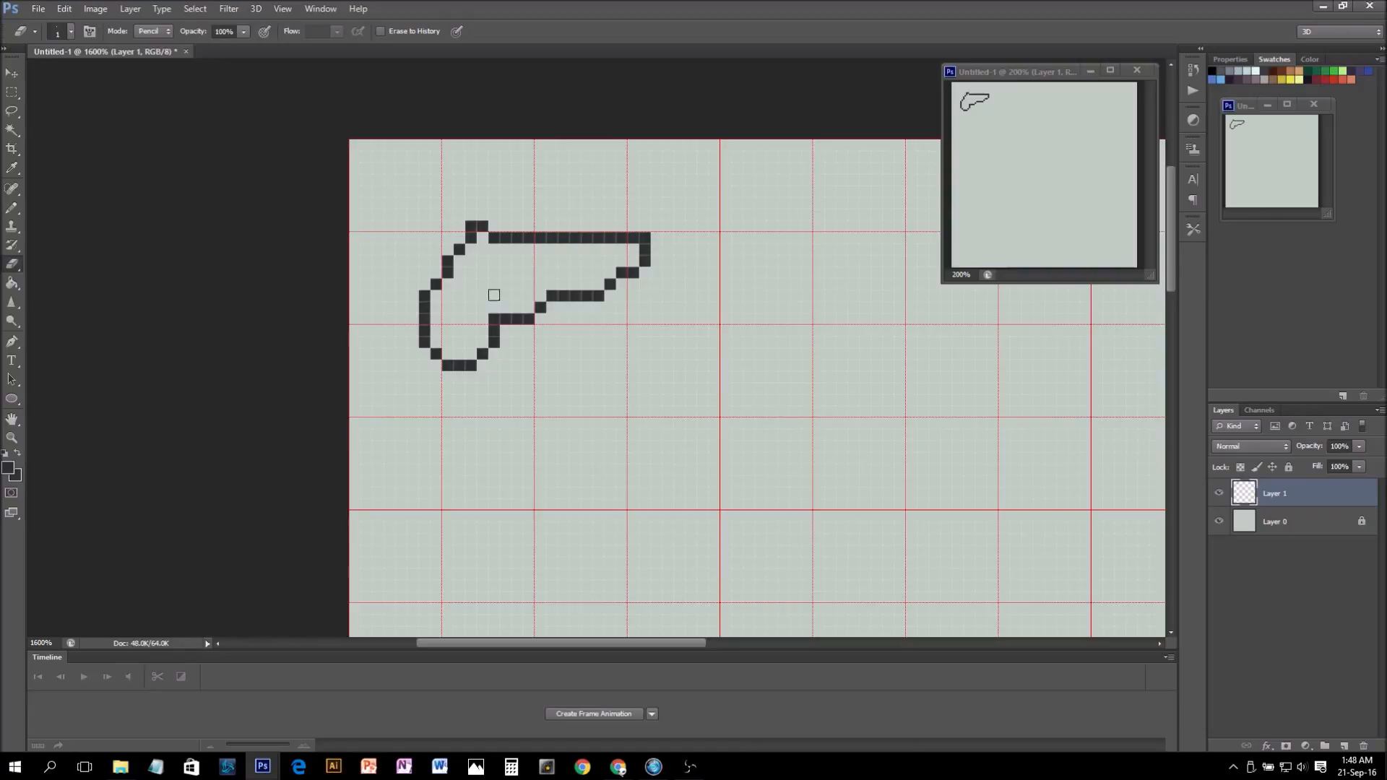
left_click(494, 318)
- Fill the inside of the pistol outline with a medium grey-mauve swatch colour
key("b")
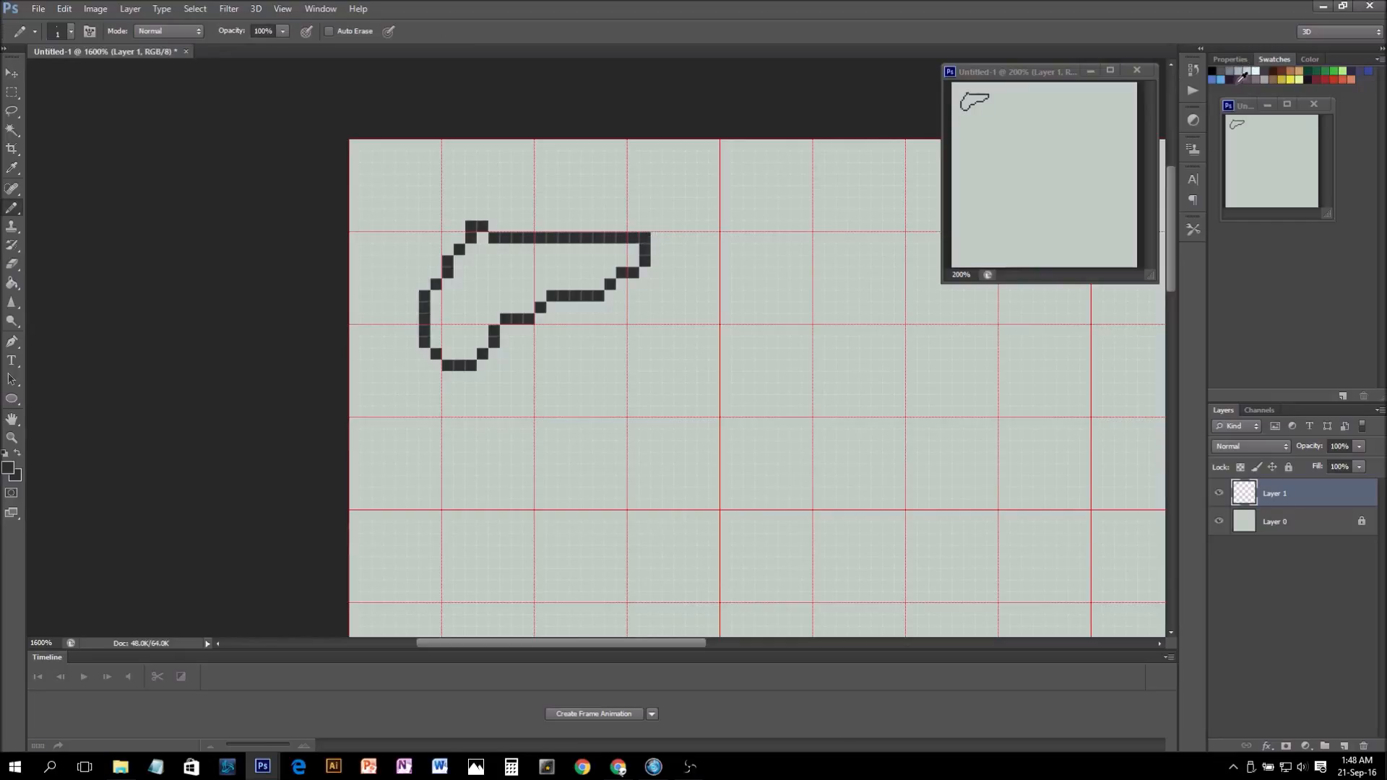
key("alt")
left_click(1252, 73)
key("g")
left_click(535, 280)
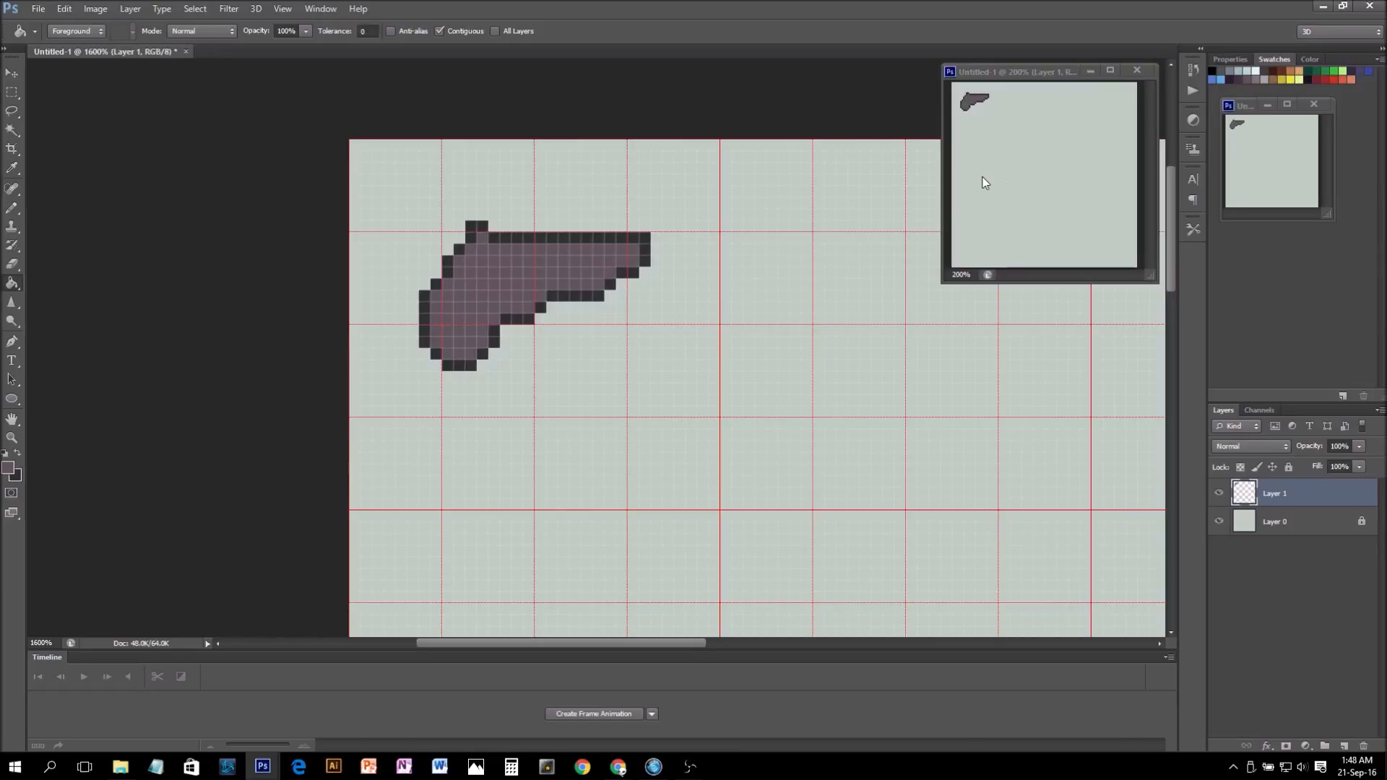
left_click(1258, 75)
left_click(540, 296)
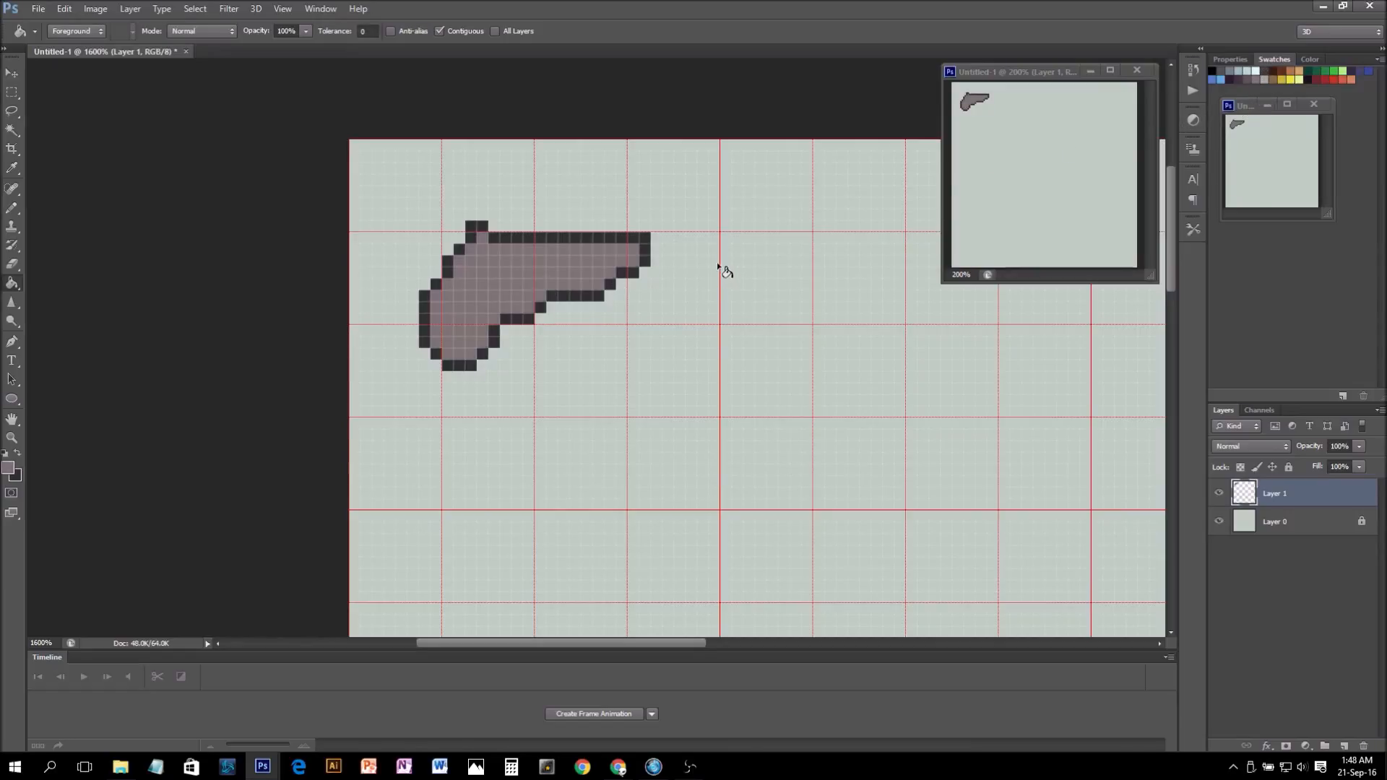
- Draw a line in the dark outline colour that extends the barrel's underside back to the grip above the trigger guard
key("b")
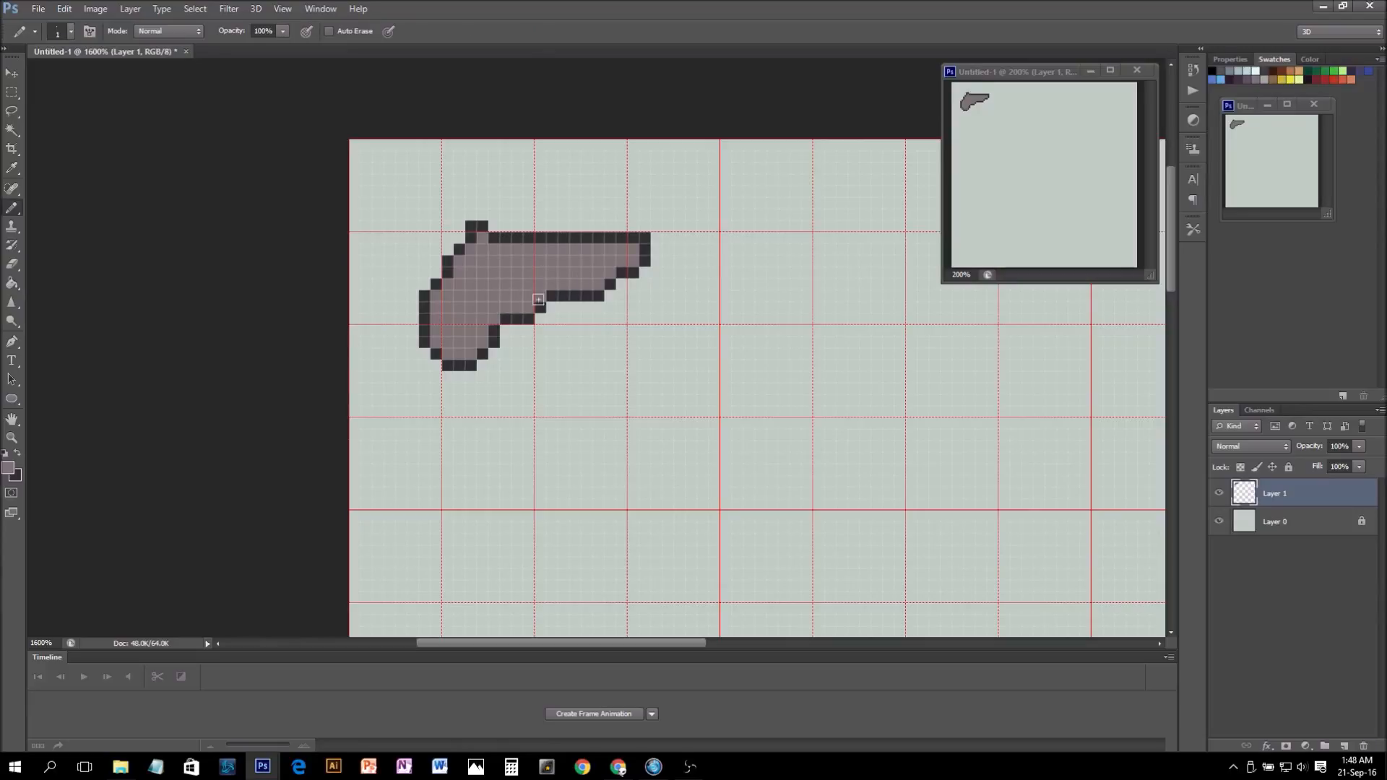
key("e")
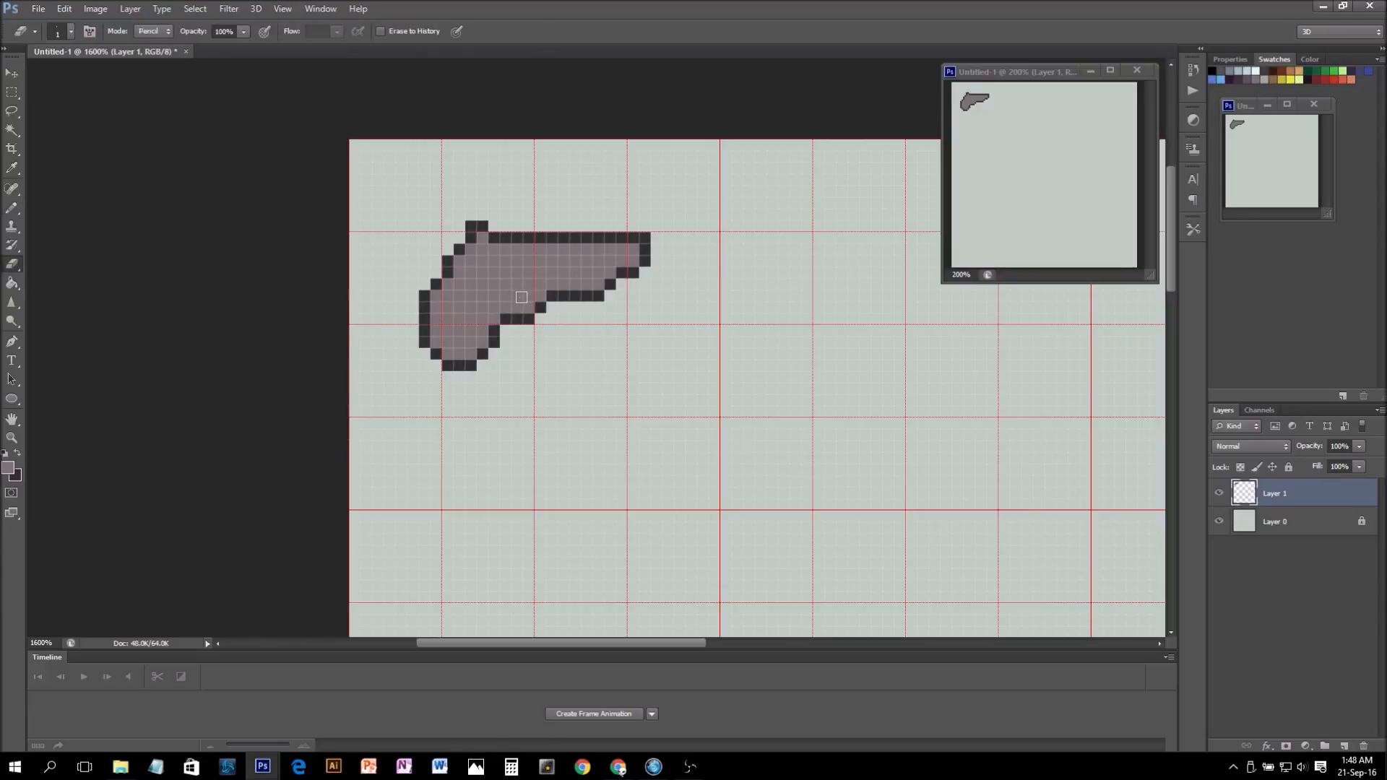
key("b")
left_click(572, 296, "alt")
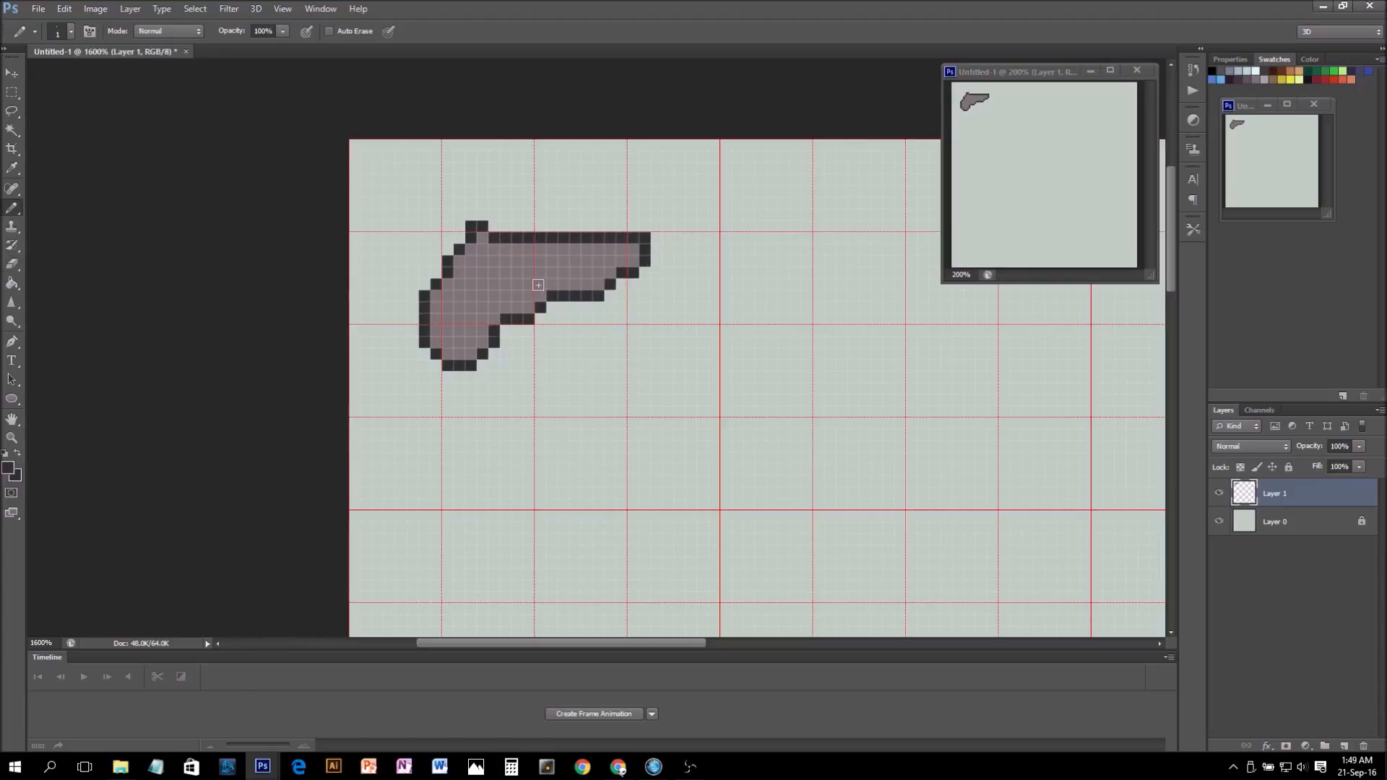
mouse_move(541, 296)
left_mouse_down()
mouse_move(499, 300)
mouse_move(490, 319)
left_mouse_up()
- Erase the fill inside the trigger guard and add a single dark pixel as the trigger
key("e")
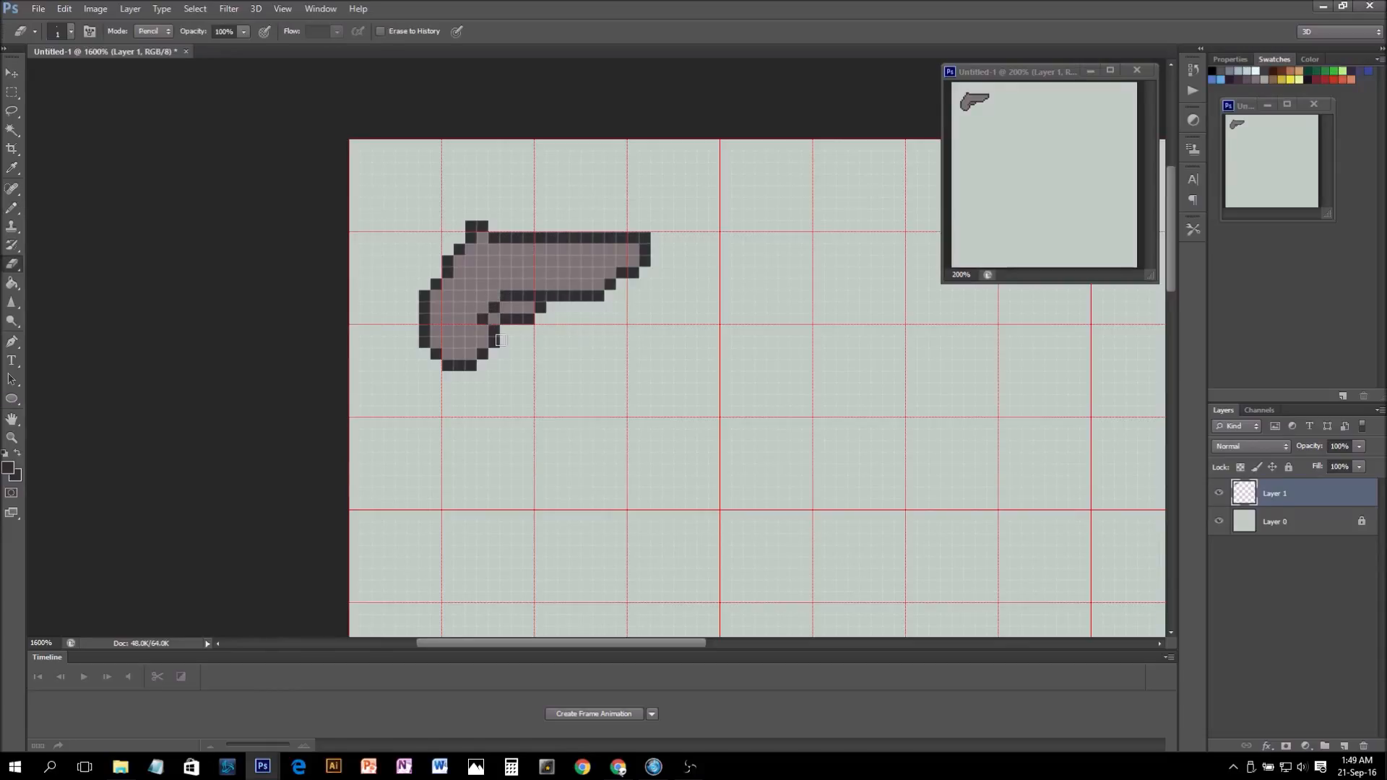
left_click(494, 319)
left_click_drag(532, 306, 506, 306)
key("b")
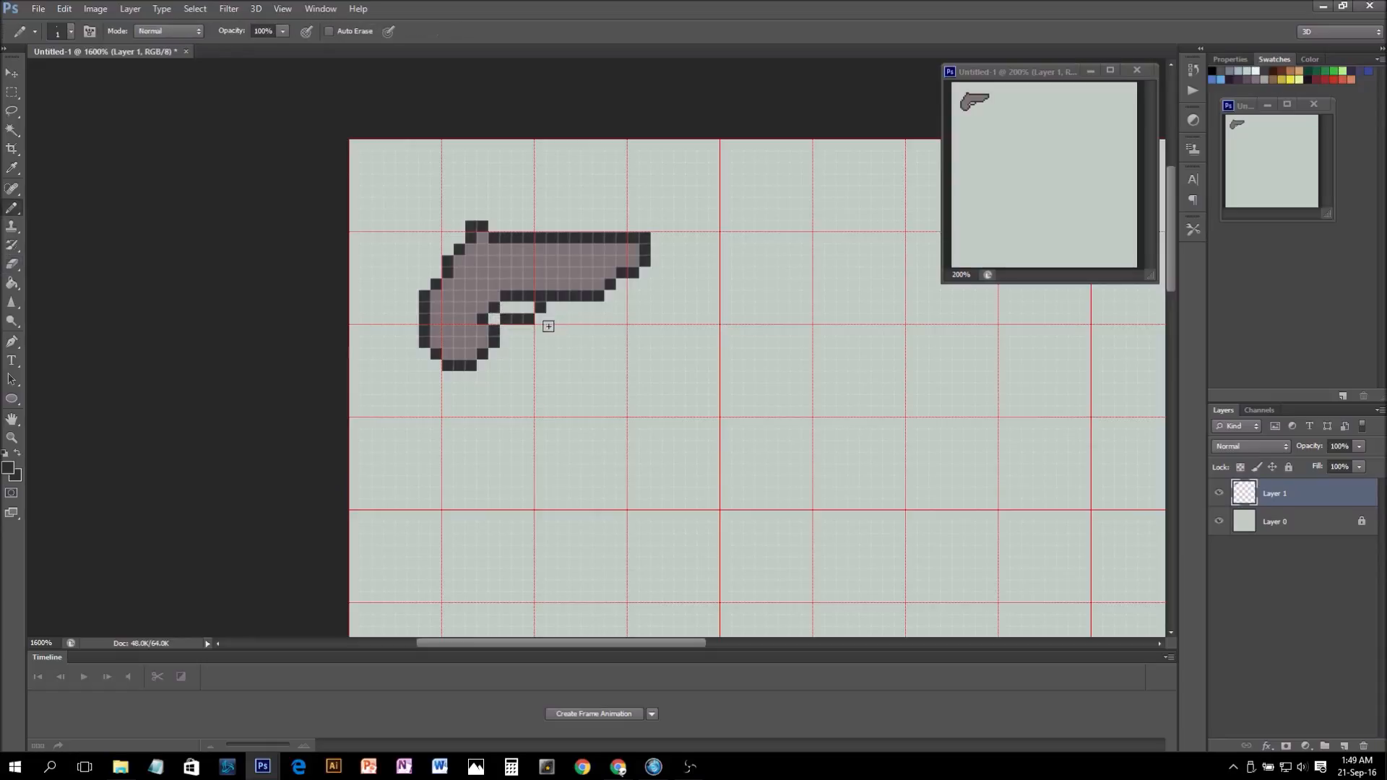
left_click(514, 306)
- Shade the barrel's lower edge and the grip's bottom in darker mauve, and add a horizontal groove along the barrel
left_click(1252, 70)
left_click_drag(594, 283, 500, 282)
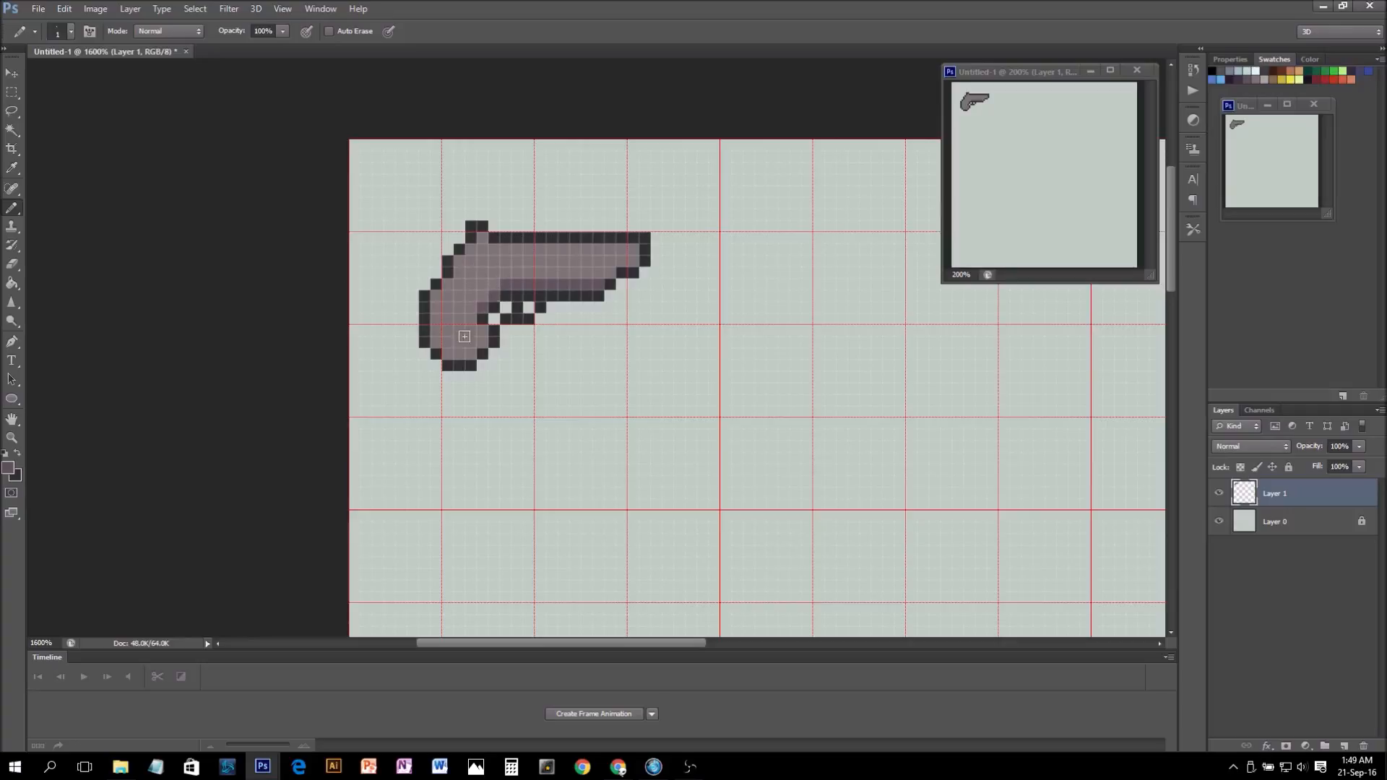
left_click_drag(471, 351, 443, 352)
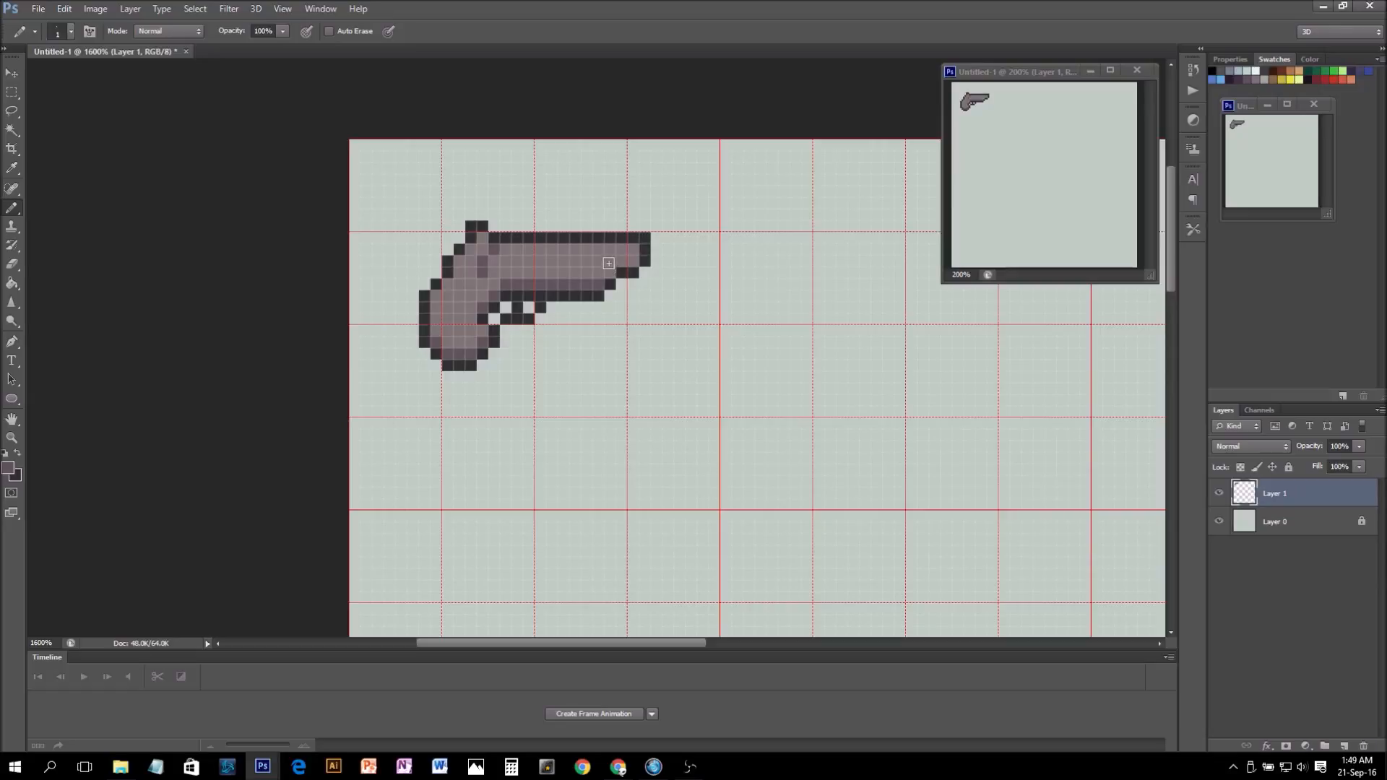
mouse_move(616, 262)
left_mouse_down()
mouse_move(635, 262)
mouse_move(553, 261)
left_mouse_up()
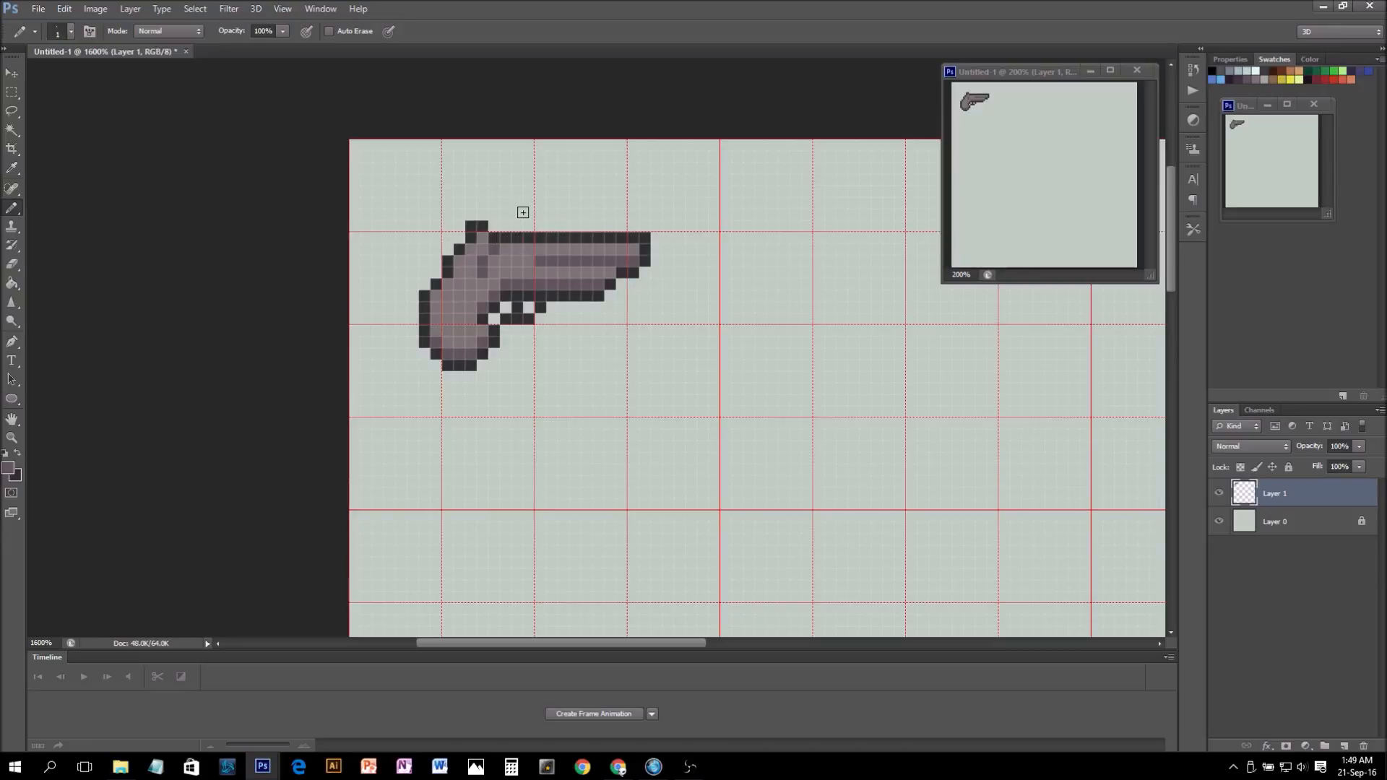
left_click(596, 233, "alt")
left_click(599, 225)
left_click(611, 225)
left_click(615, 248, "alt")
left_click(616, 254, "alt")
left_click(611, 238)
left_click(599, 237)
key("ctrl+alt+z")
key("ctrl+alt+z")
- Add a two-pixel-wide front sight on top of the muzzle, outlined dark with the body colour beneath it
left_click(619, 235, "alt")
left_click(632, 226)
left_click(621, 226)
left_click(627, 252, "alt")
left_click(623, 238)
left_click(633, 239)
left_click(473, 224, "alt")
left_click(459, 215)
left_click(458, 227)
left_click(458, 237)
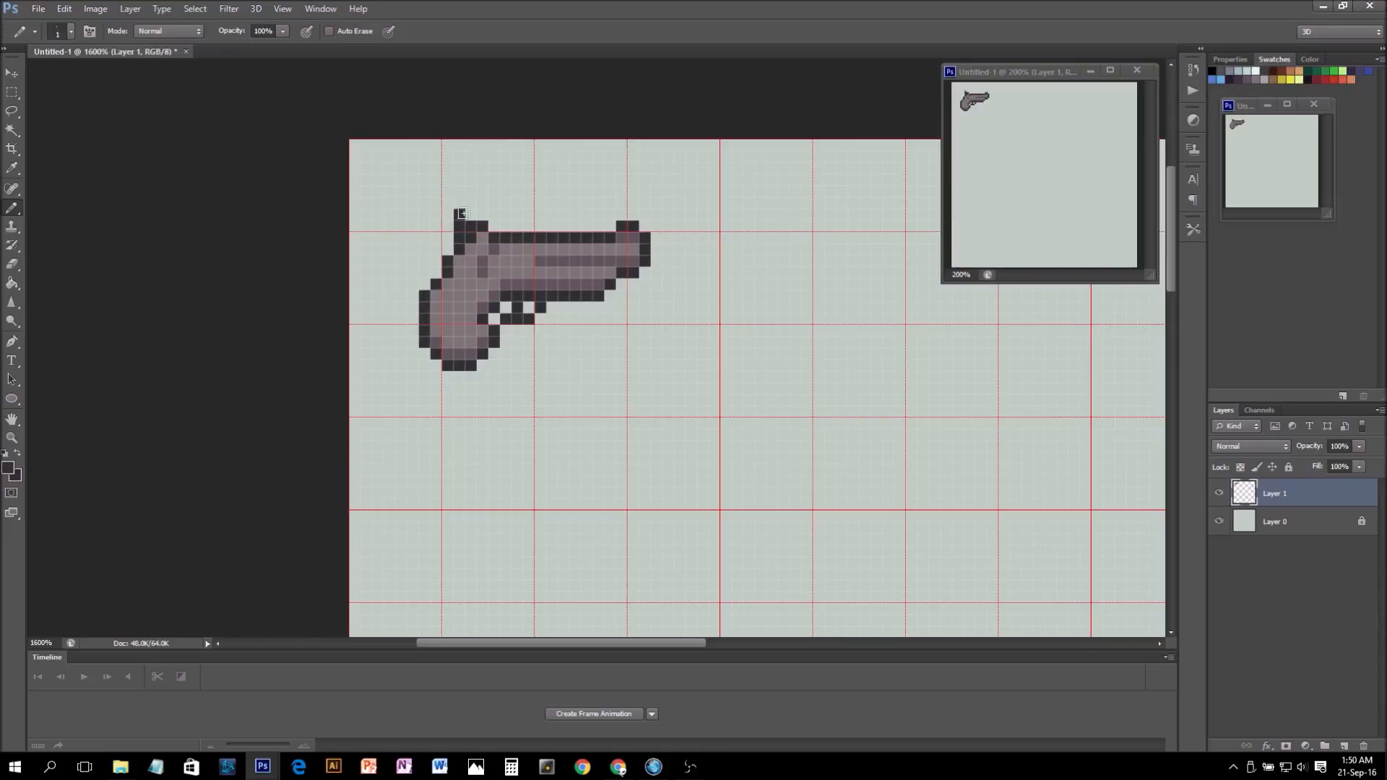
key("ctrl+z")
key("ctrl+z")
- Add scattered darker texture pixels to the grip and shade its bottom edge with a deep purple swatch colour
left_click(487, 300, "alt")
key("alt")
left_click(1237, 80)
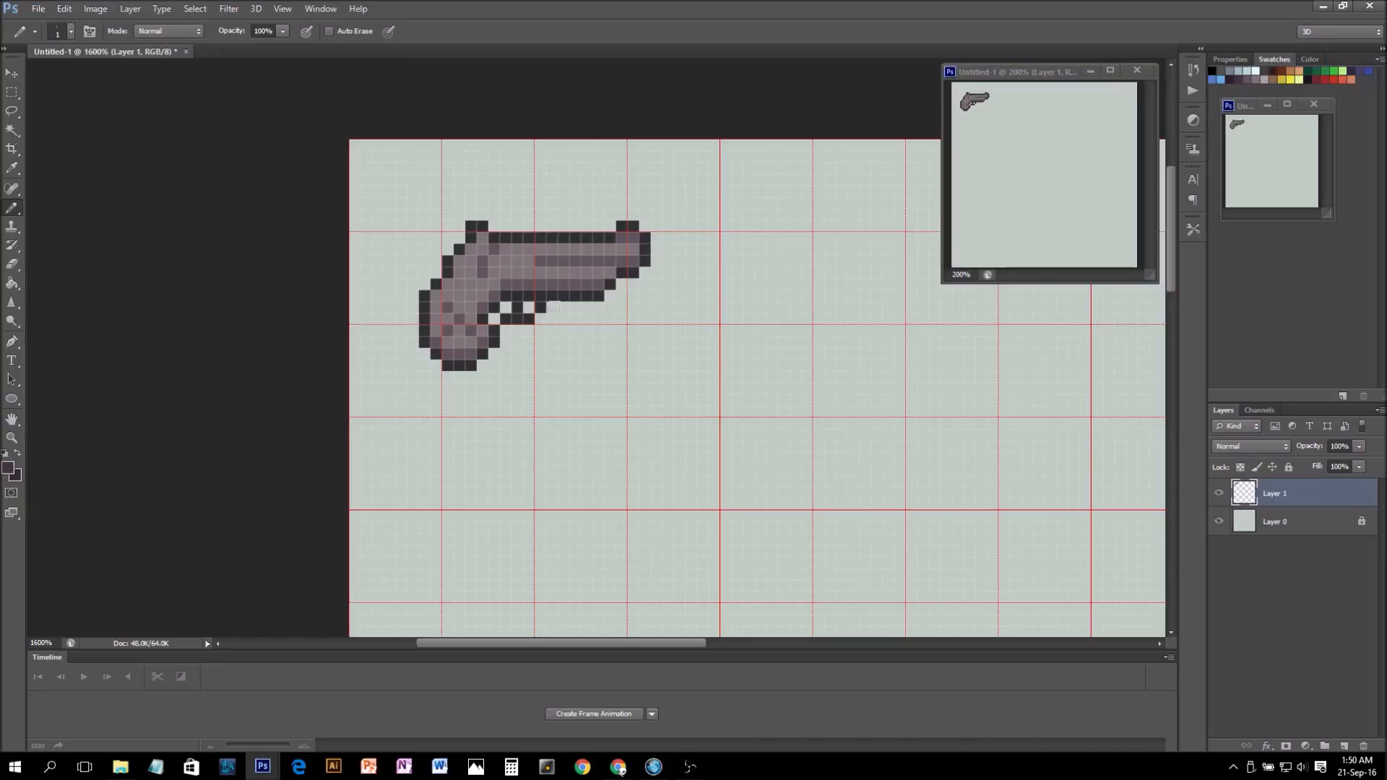
mouse_move(470, 353)
left_mouse_down()
mouse_move(431, 342)
mouse_move(443, 340)
left_mouse_up()
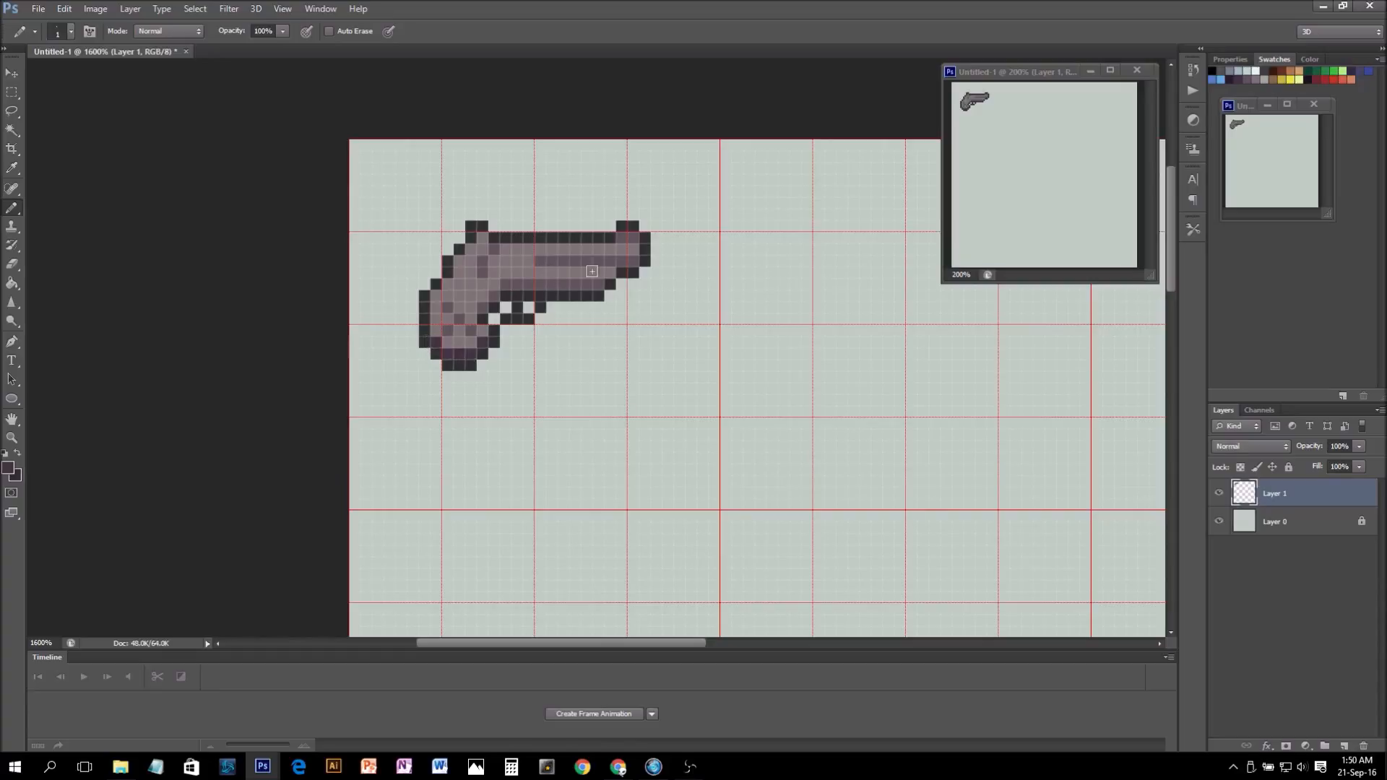
- Deepen the shading on the barrel's underside and the groove's front half with deep purple, adding an accent pixel on the upper grip
left_click_drag(598, 284, 552, 284)
left_click_drag(633, 257, 585, 262)
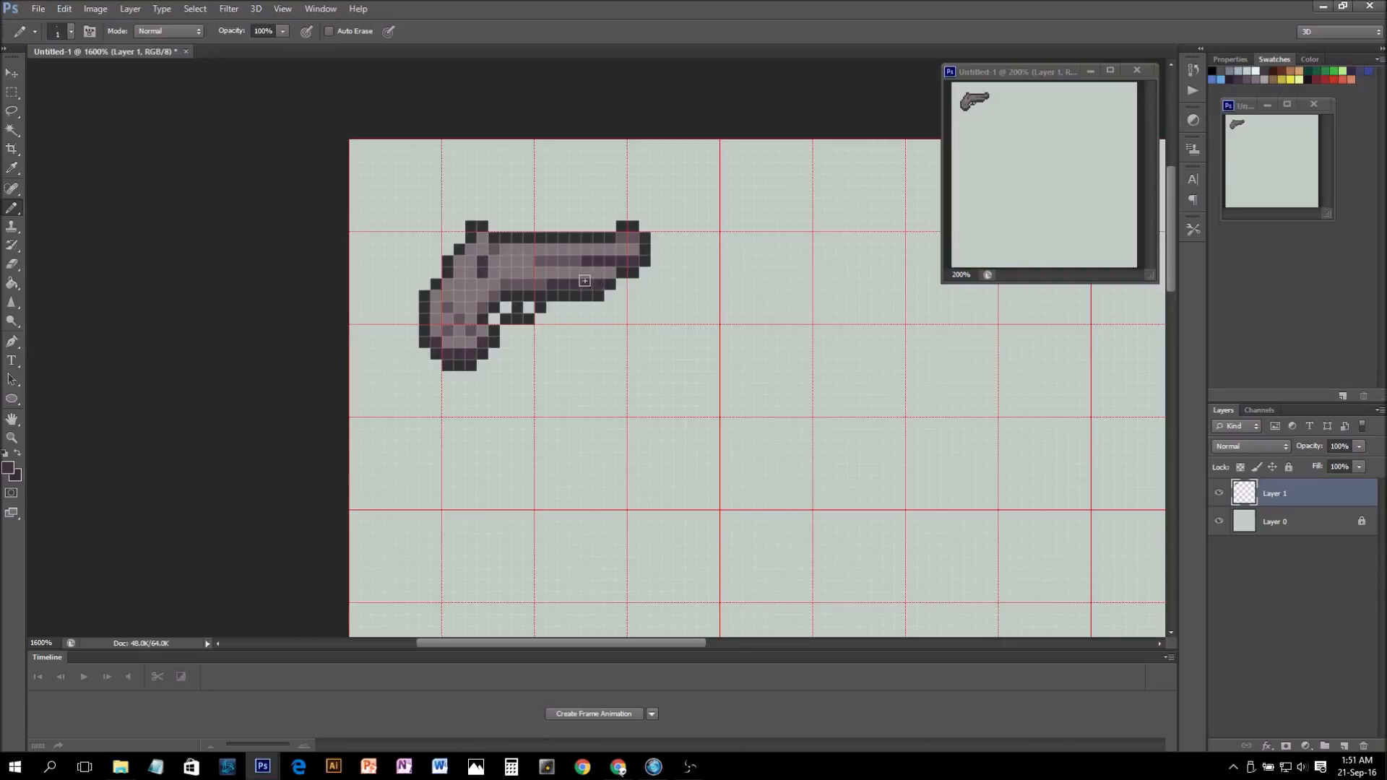
left_click(473, 282)
left_click(496, 238)
- Draw two vertical deep purple bands behind the barrel groove to mark off the cylinder
left_click(547, 254, "alt")
left_click(591, 259, "alt")
left_click_drag(530, 246, 528, 265)
left_click(560, 254, "alt")
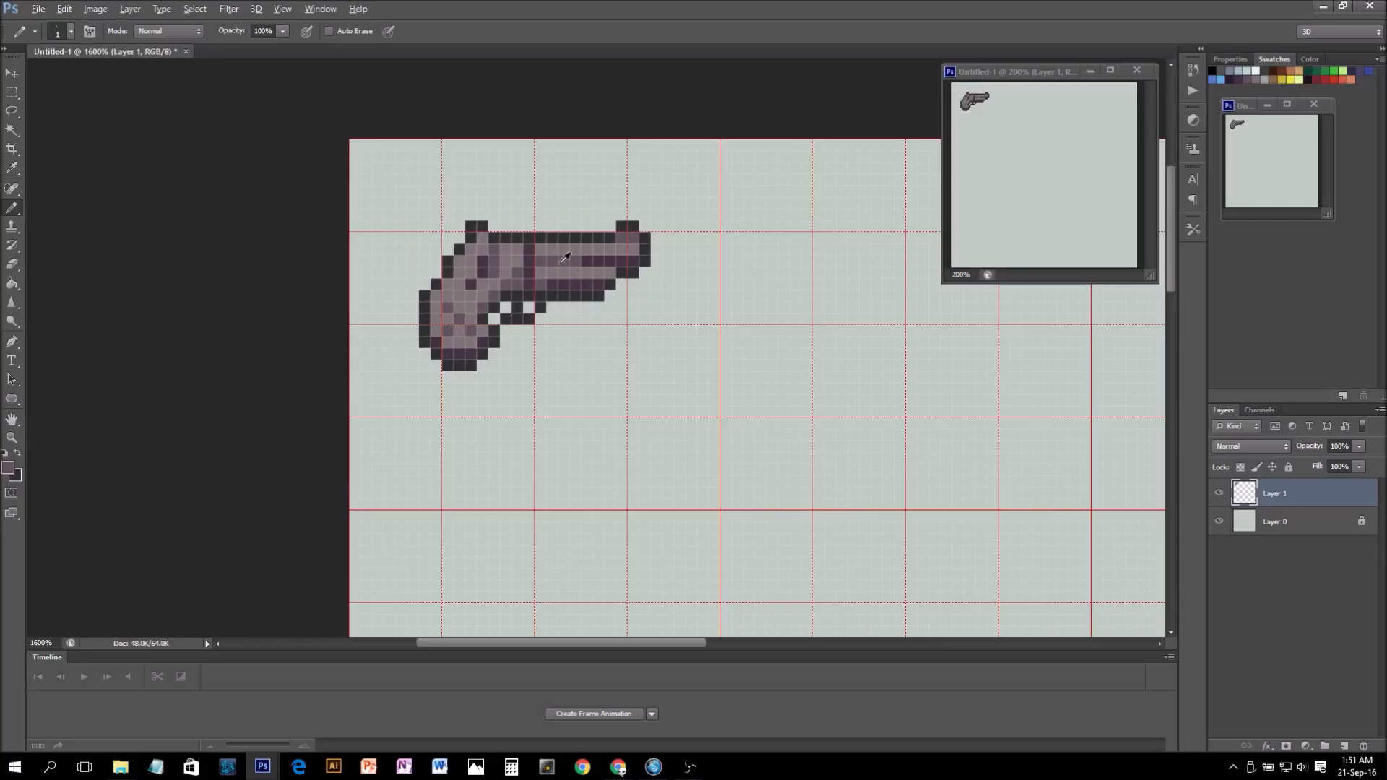
left_click(529, 260, "alt")
left_click_drag(494, 249, 494, 261)
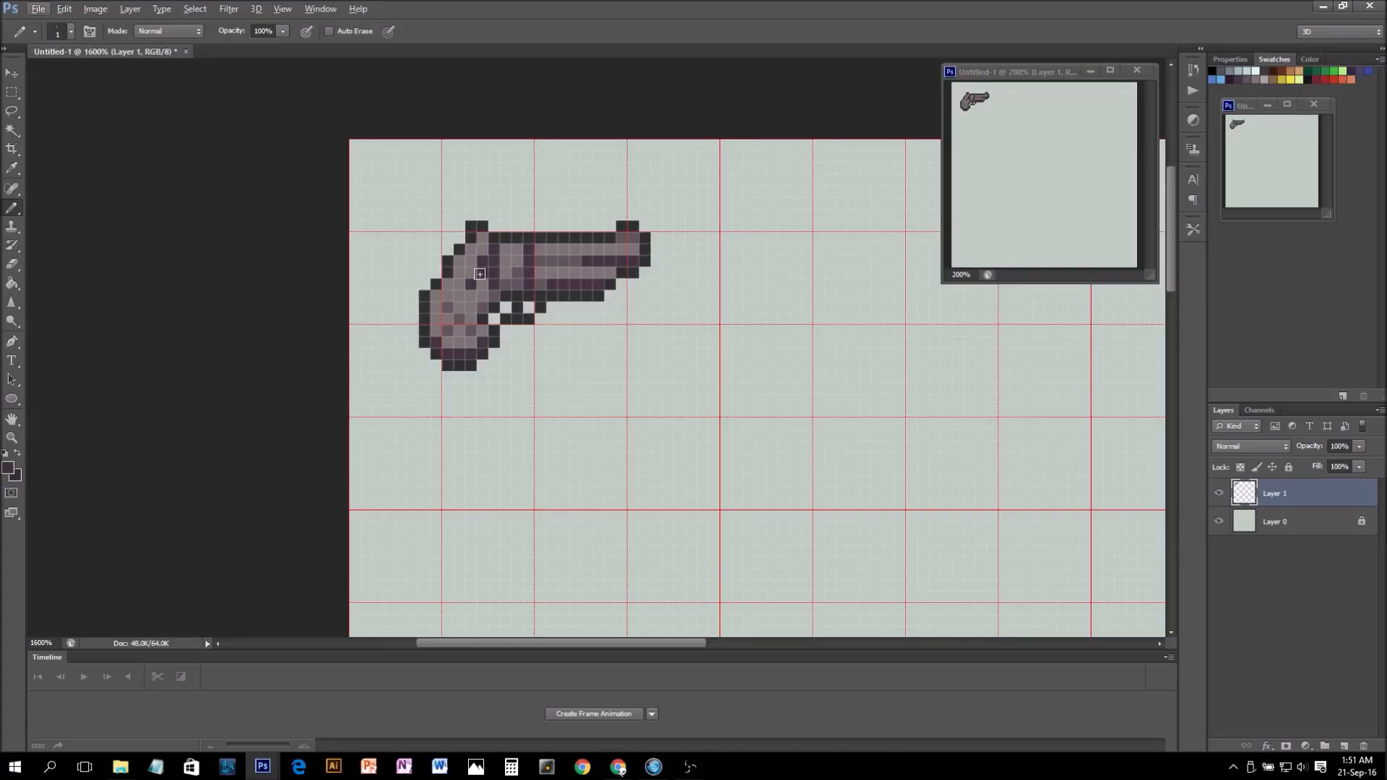
- Darken the texture pixel near the grip's lower front edge with the deep purple from the cylinder band
left_click(487, 295, "alt")
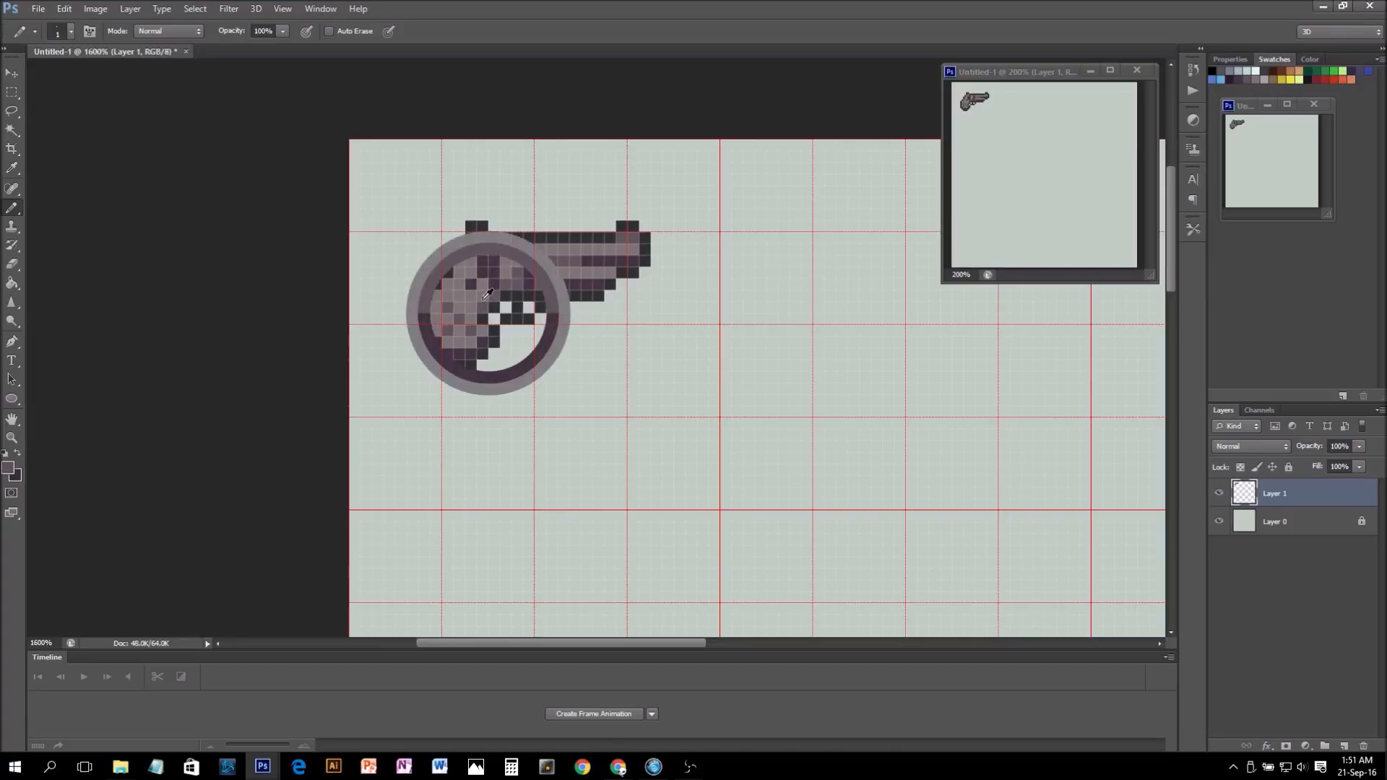
left_click(494, 265, "alt")
left_click(468, 330)
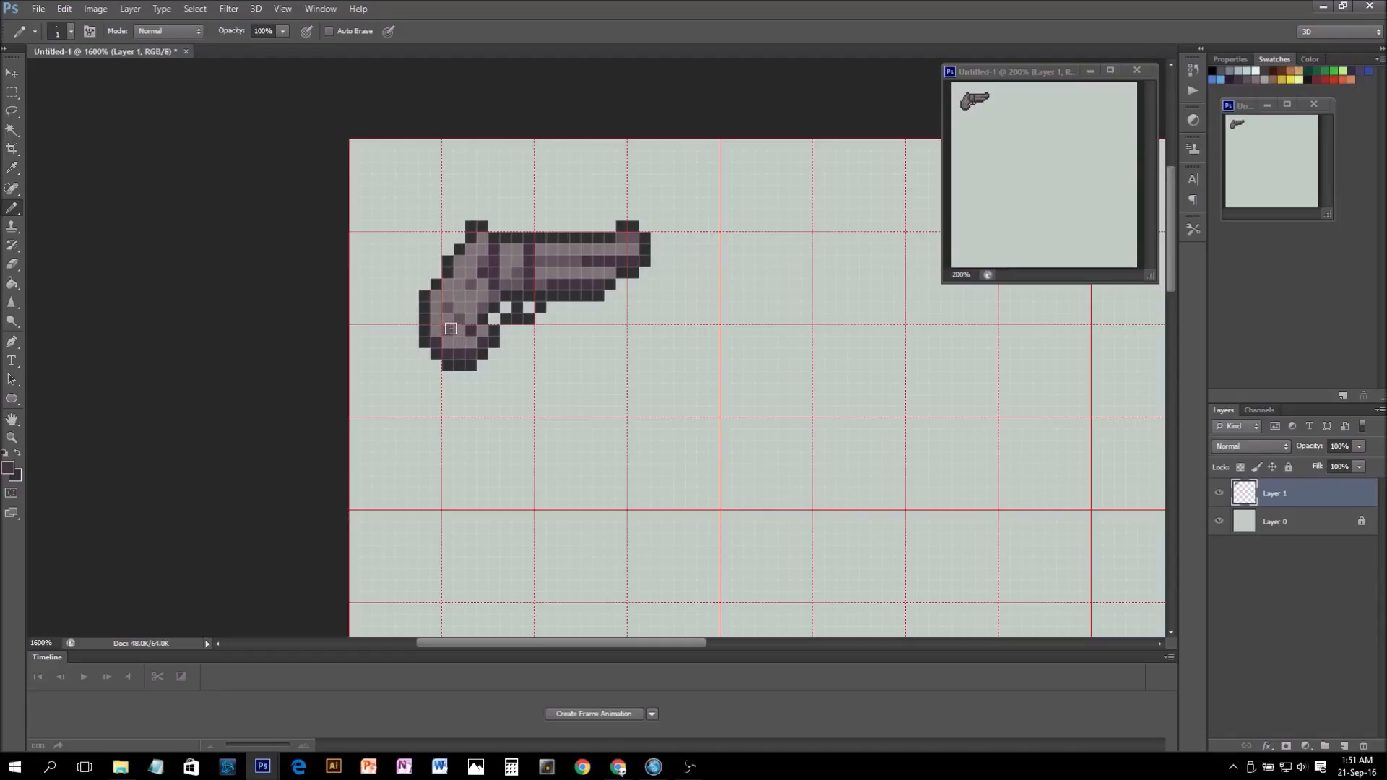
- Build up the grip's checkered texture with deep purple and sampled mid-purple pixels across its lower half and rear edge
left_click(447, 328)
left_click(460, 317)
left_click(452, 298, "alt")
left_click(436, 319)
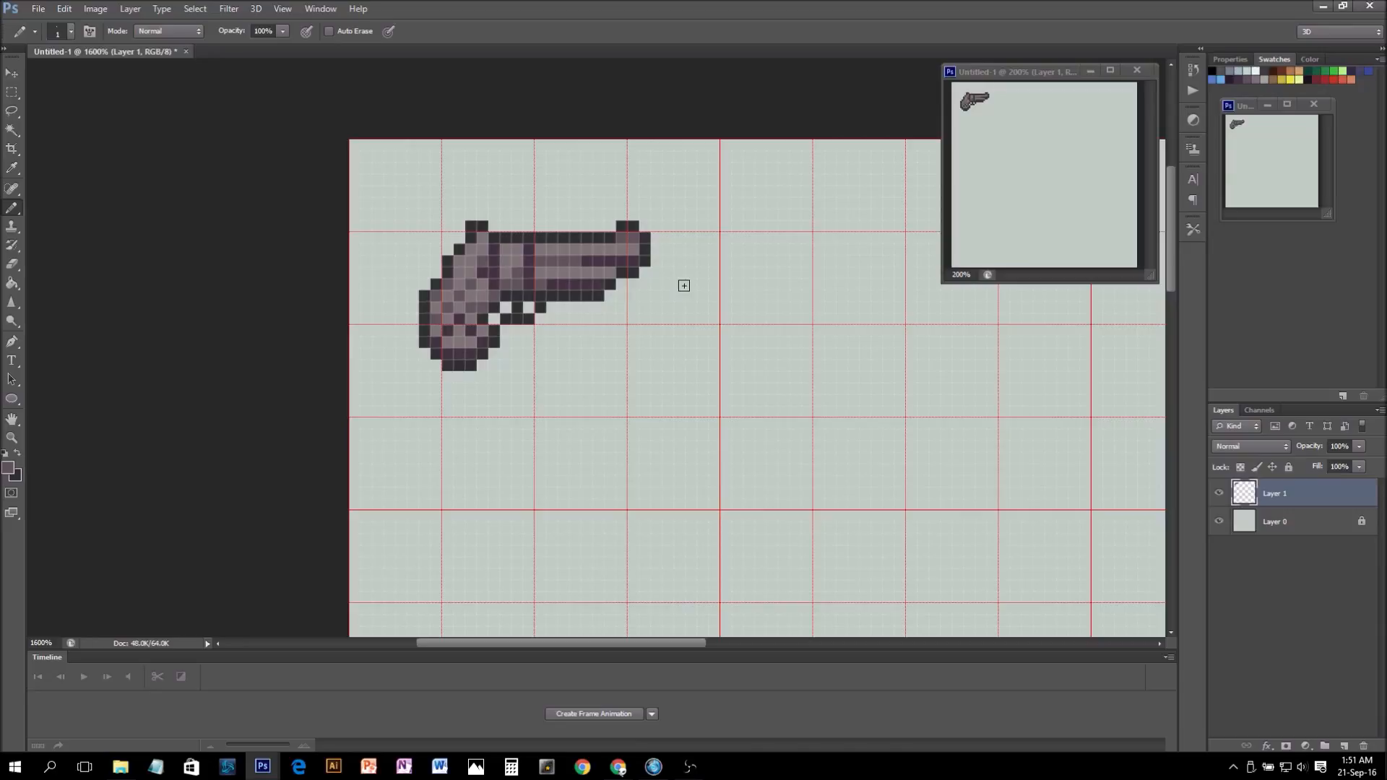
left_click(473, 326)
- Add light grey highlights along the barrel's upper and lower strips, on the cylinder and on the rear of the frame
left_click_drag(550, 249, 597, 246)
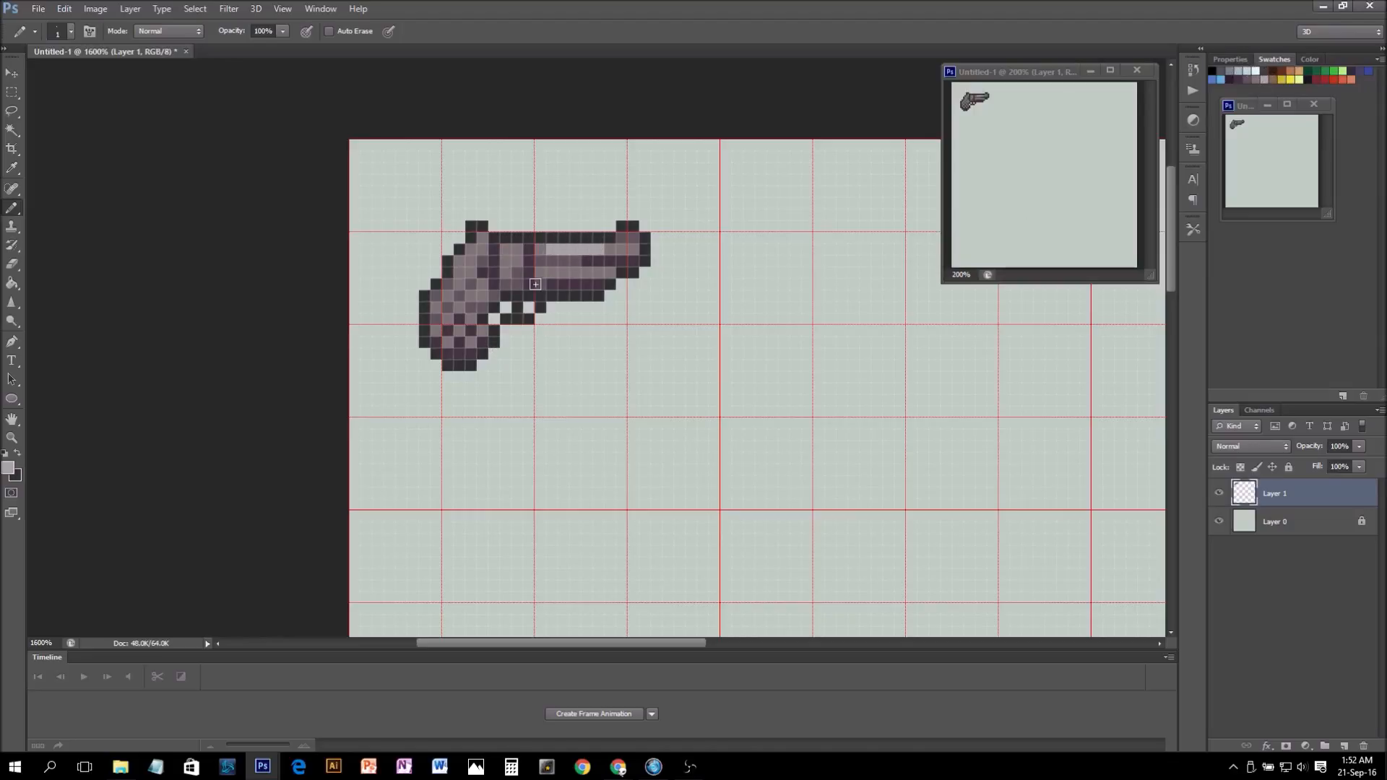
left_click(505, 250)
left_click(482, 238)
left_click(470, 247)
left_click_drag(549, 272, 568, 272)
left_click(603, 250)
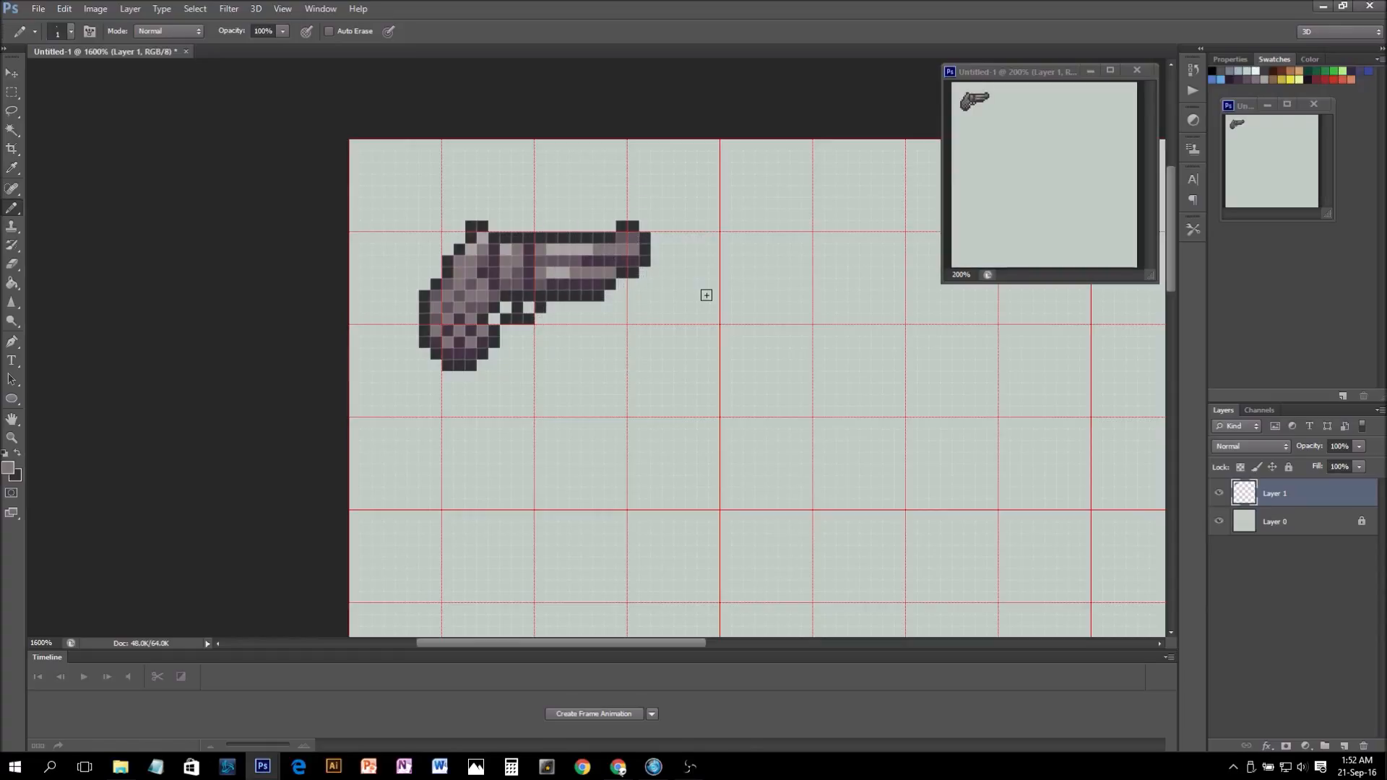
- Place light grey highlight pixels in a checkered pattern on the upper grip using a colour sampled from the sprite
left_click(562, 263, "alt")
left_click(459, 273)
left_click(448, 296)
left_click(472, 296)
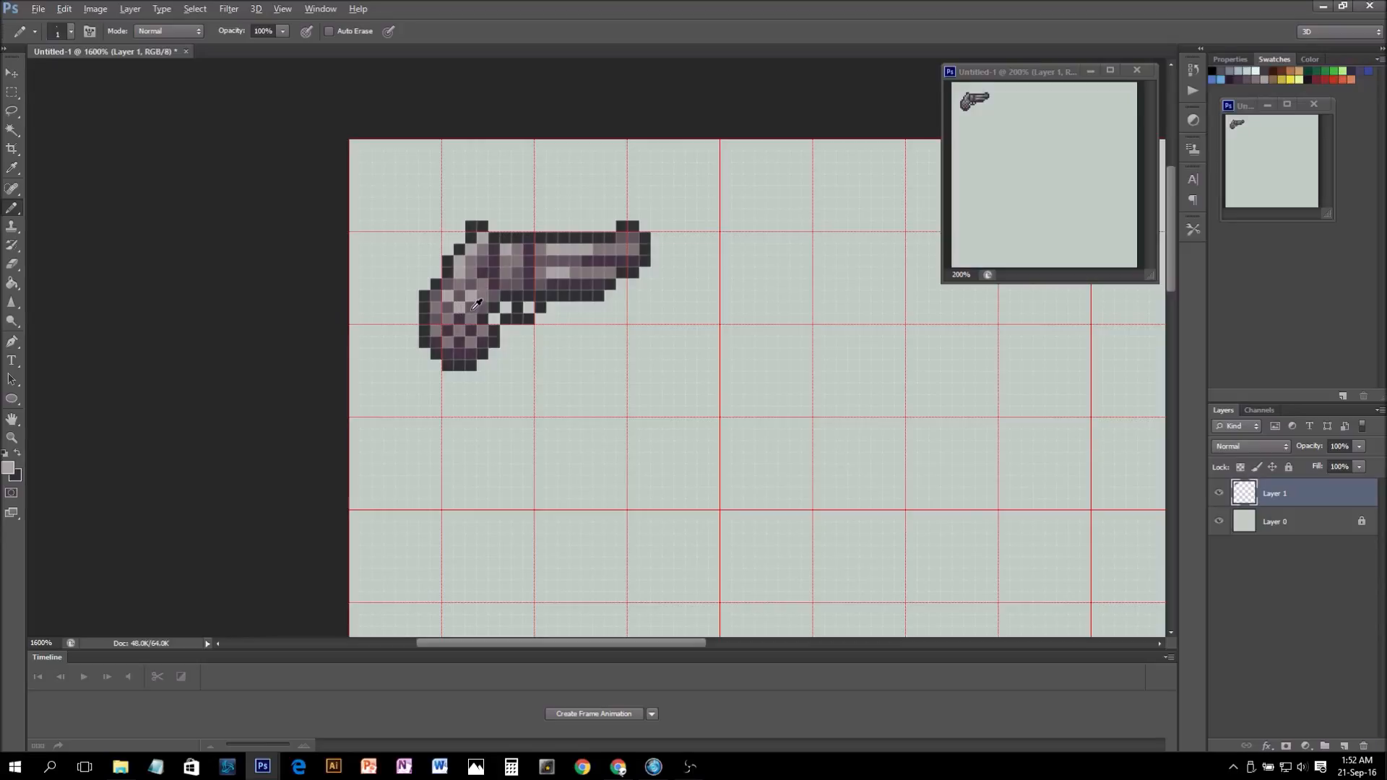
- Soften the grip's shading with mid-purple pixels near its base, rear edge and upper part
left_click(476, 303, "alt")
left_click(447, 341)
left_click(470, 341)
left_click(439, 330)
left_click(471, 271)
left_click(463, 273)
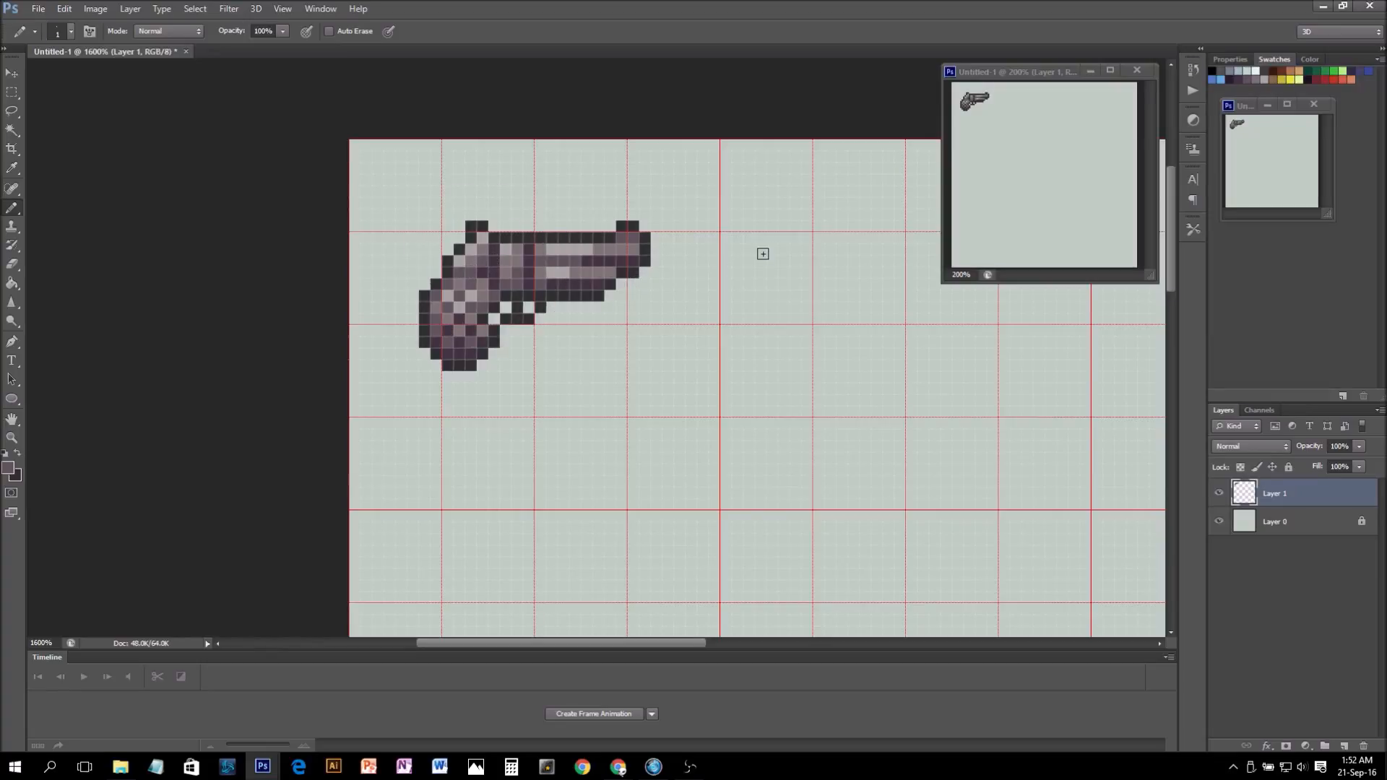
- Undo the last two pixel edits on the upper grip and sample a deep purple from the sprite
key("ctrl+alt+z")
key("ctrl+alt+z")
left_click(475, 276, "alt")
left_click(510, 317, "alt")
left_click(483, 312, "alt")
left_click(515, 312, "alt")
- Erase the rear pixel of the raised nub on top of the frame behind the cylinder
key("m")
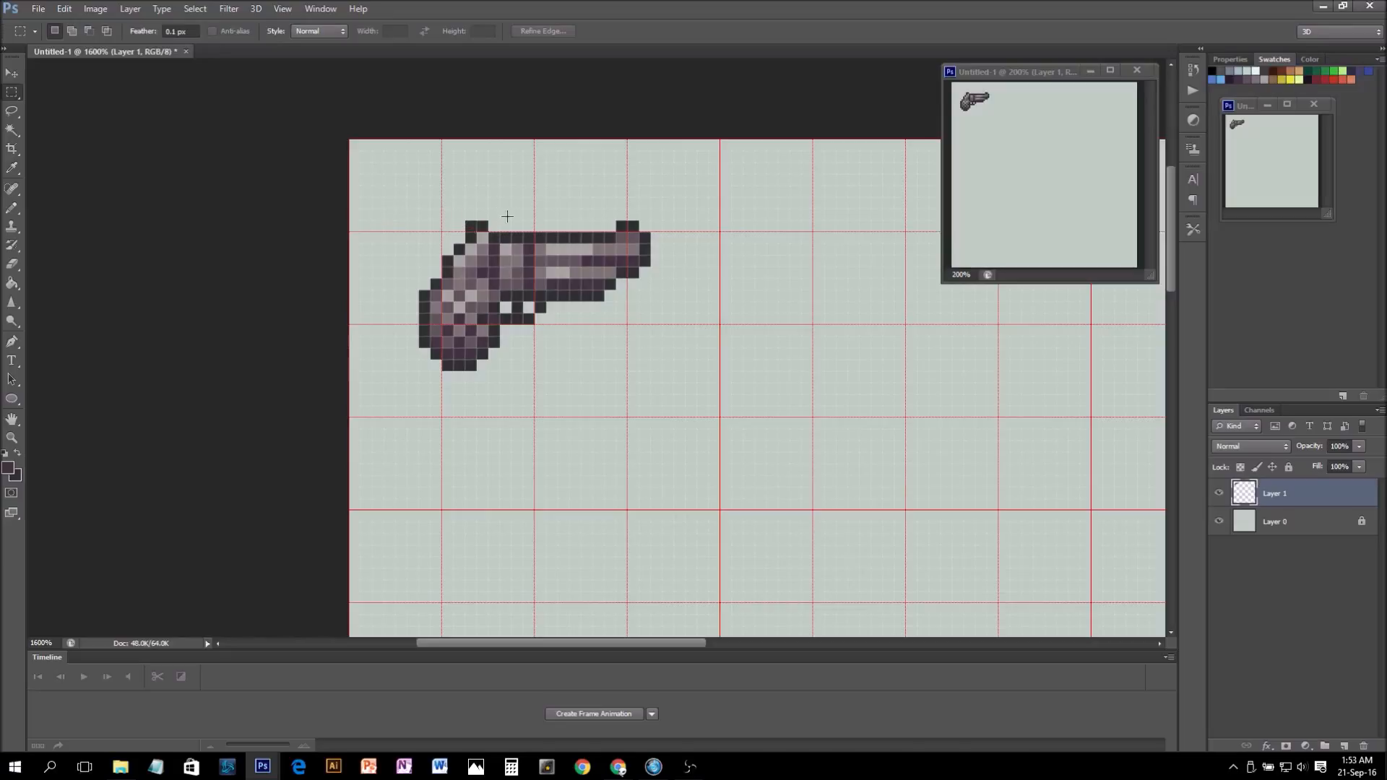
key("e")
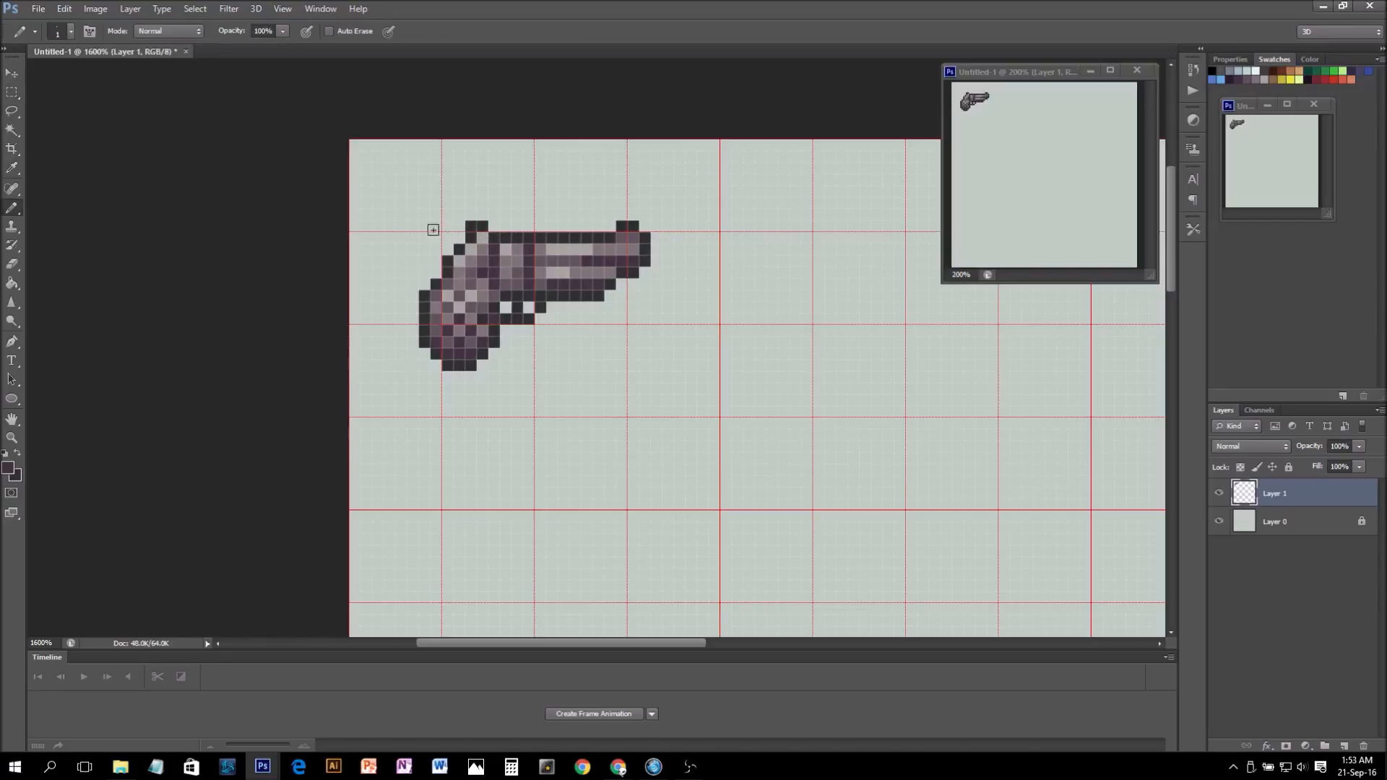
left_click(471, 225)
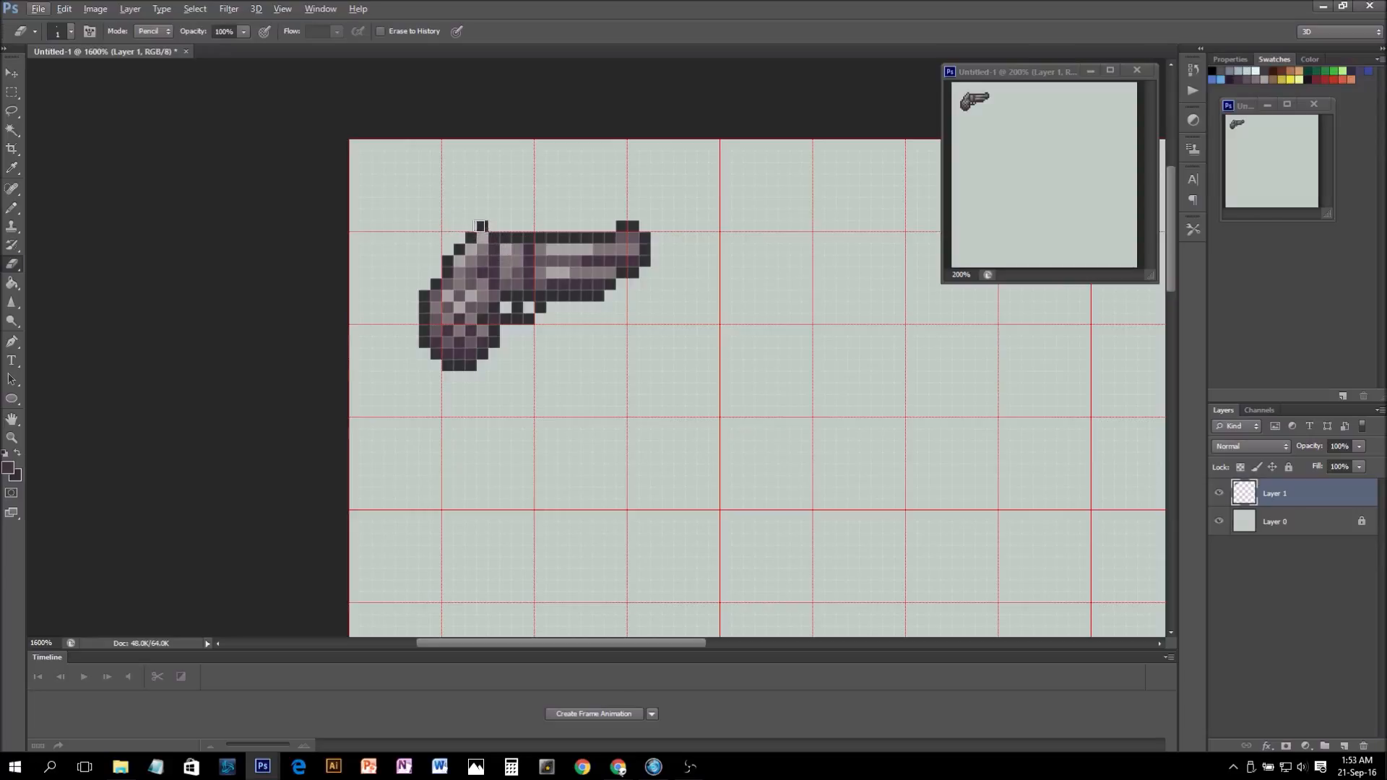
key("b")
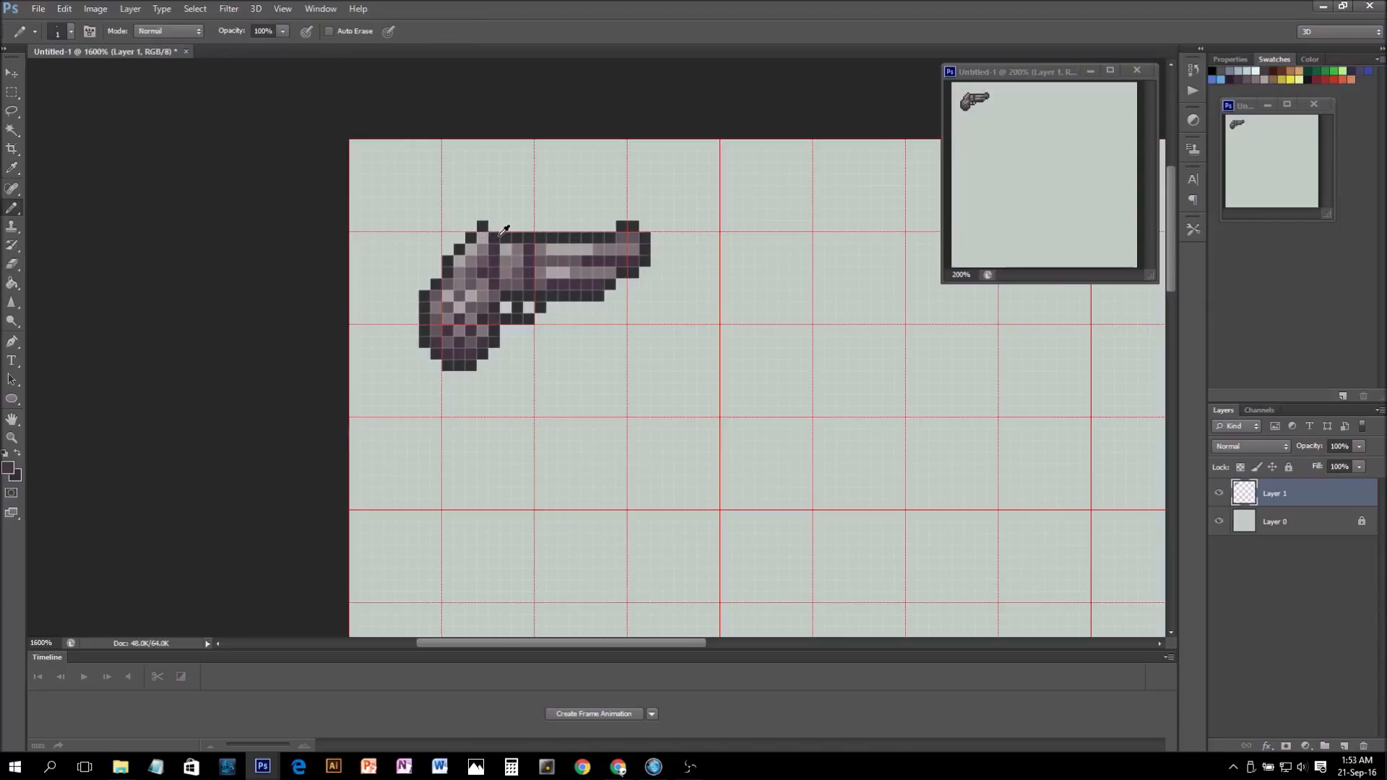
- Raise the cylinder by one pixel row, outlining its top in the dark outline colour and extending its vertical shading bands upward
left_click(495, 233, "alt")
left_click_drag(490, 224, 517, 225)
left_click(520, 248, "alt")
left_click(503, 237, "alt")
left_click(504, 237)
left_click(497, 245, "alt")
left_click(496, 235)
left_click(522, 222, "alt")
left_click(529, 225)
left_click(525, 245, "alt")
left_click(529, 238)
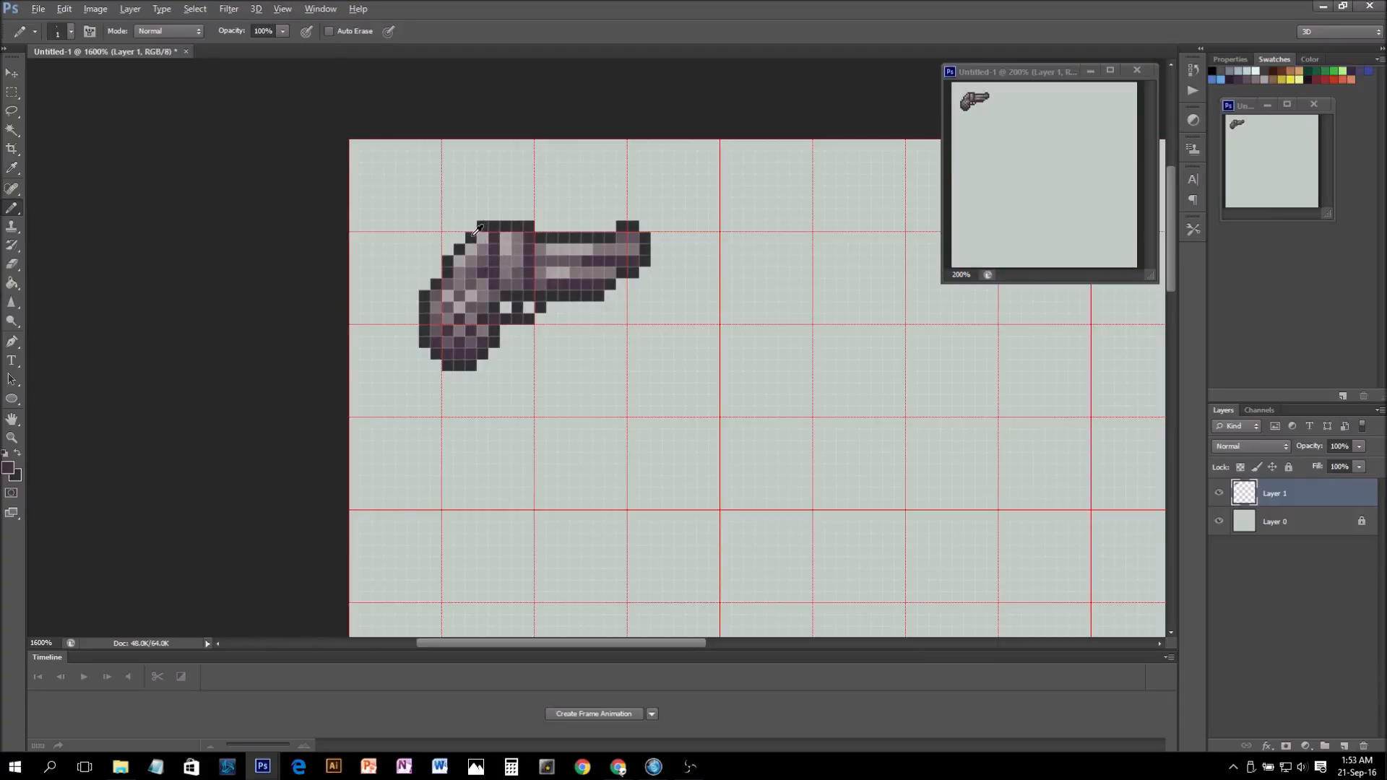
- Erase the leftover nub pixel behind the raised cylinder and complete the dark outline along the frame's rear top
key("e")
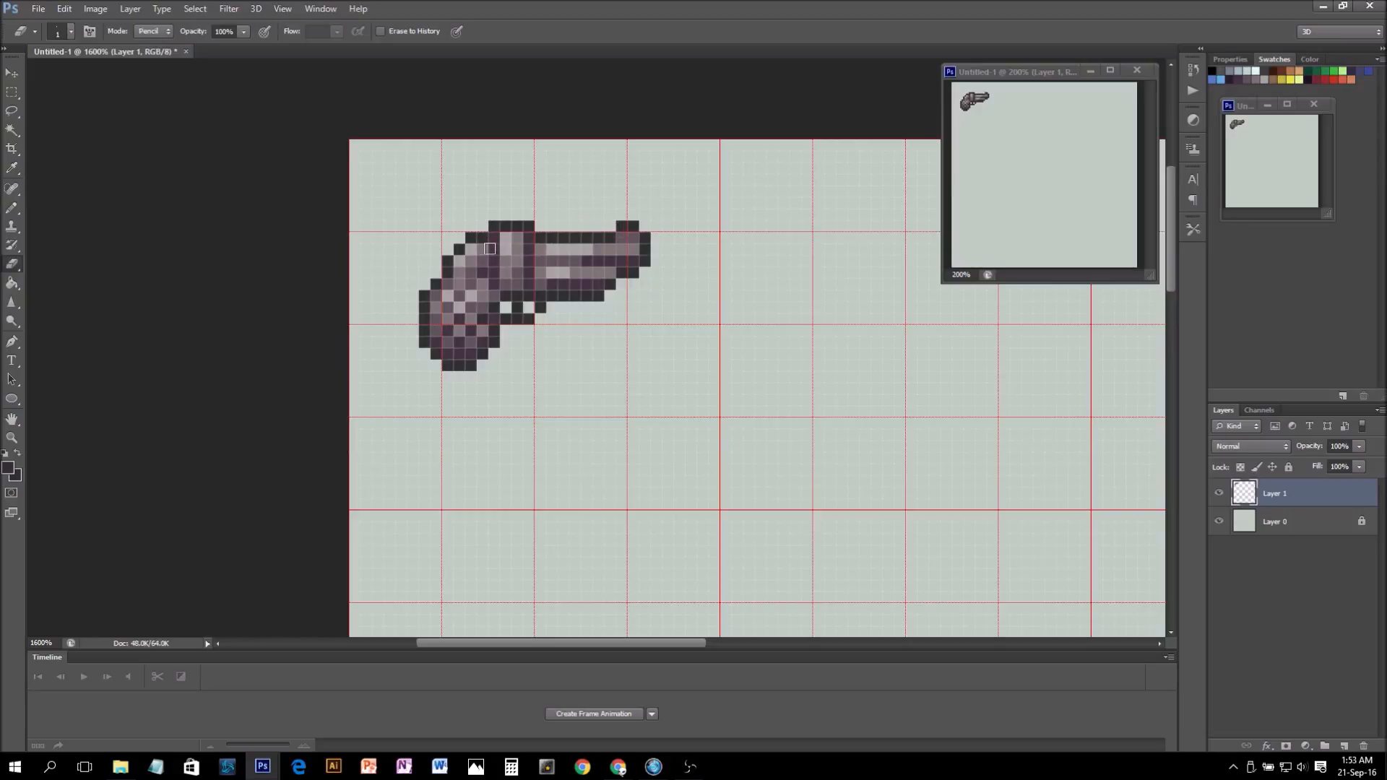
key("alt")
key("b")
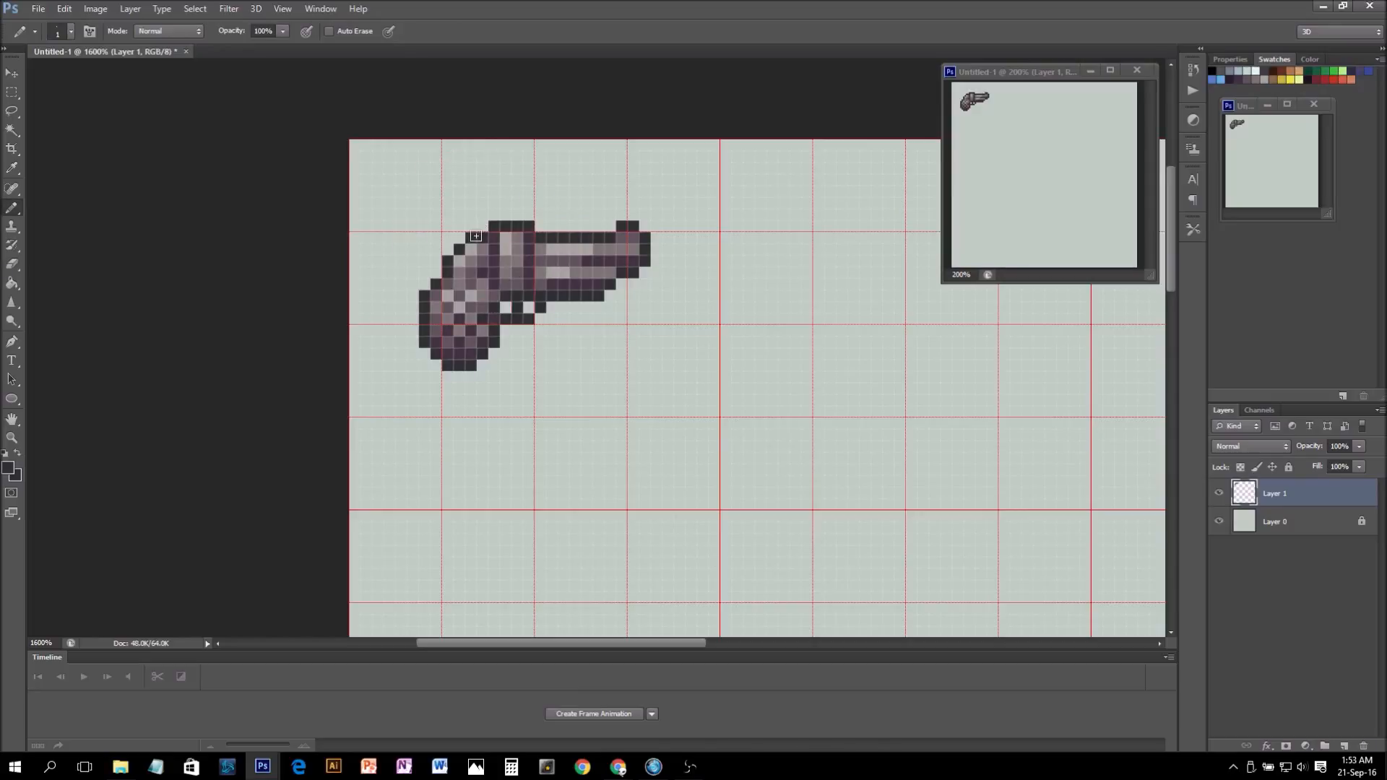
left_click(435, 226)
left_click(424, 227)
left_click(447, 238)
left_click(433, 248)
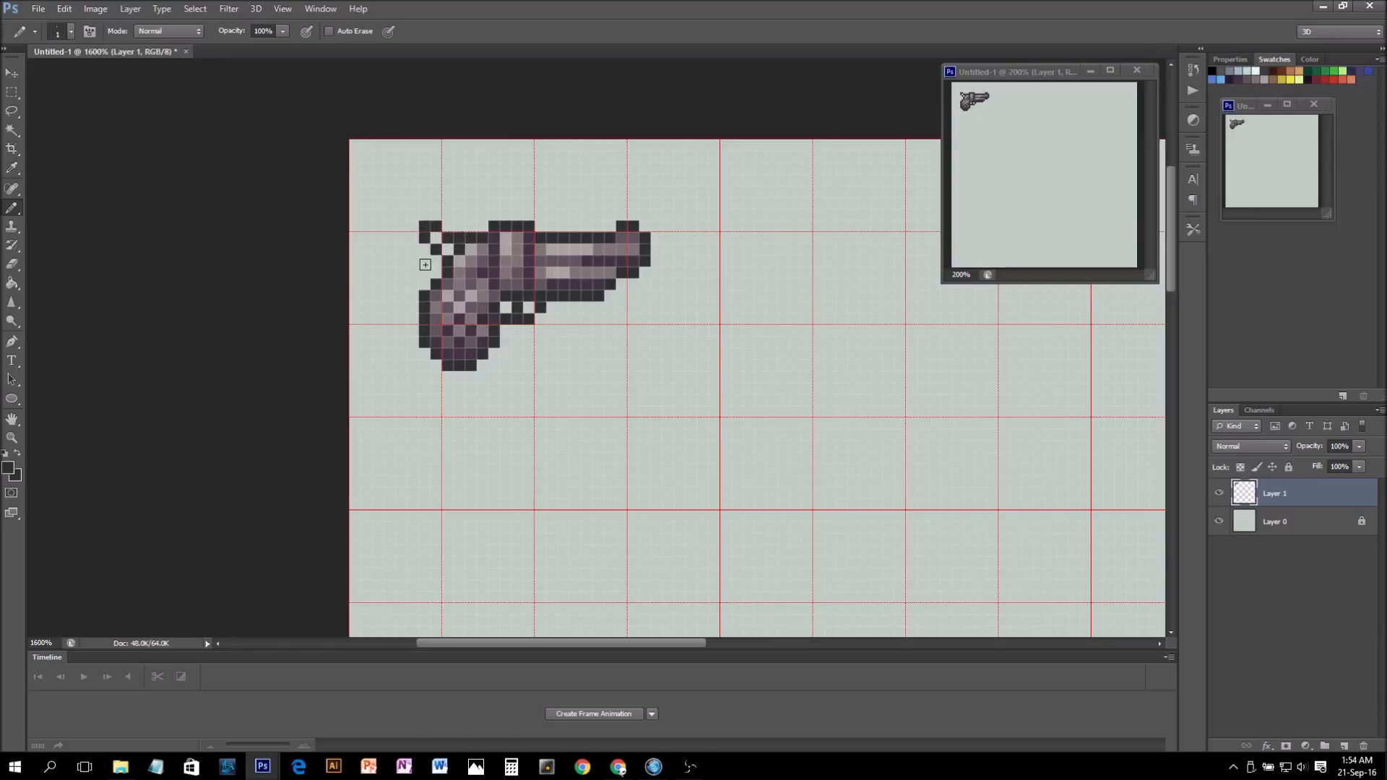
key("ctrl+alt+z")
key("ctrl+alt+z")
key("ctrl+alt+z")
key("ctrl+alt+z")
key("ctrl+alt+z")
- Extend the frame's dark top outline backward into a short hammer spur and fill the pixel beneath it with light grey
left_click(436, 238)
left_click(447, 237)
left_click(437, 248)
left_click(457, 238)
left_click(465, 243, "alt")
left_click(448, 250)
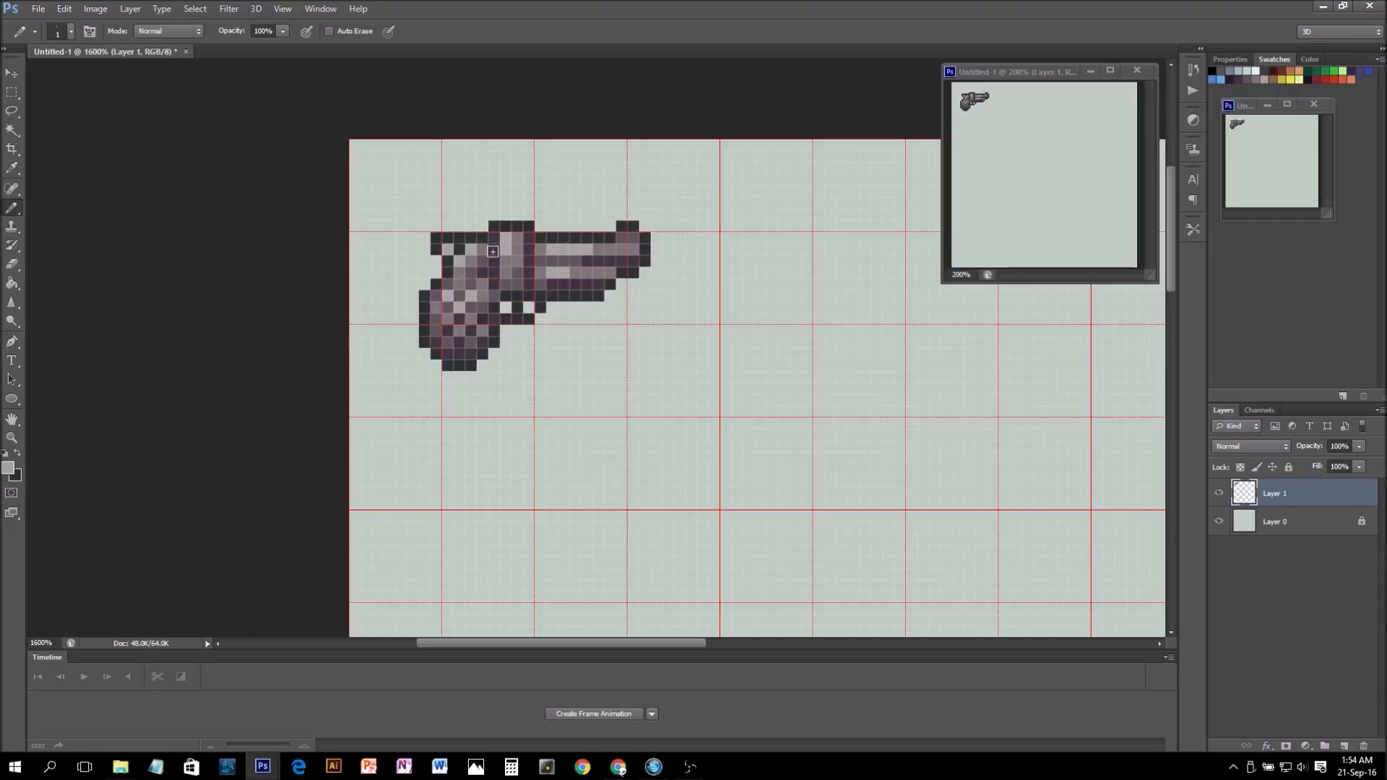
- Shade the rear of the frame below the hammer spur with purple tones sampled from the sprite
left_click(466, 262, "alt")
left_click(460, 260)
left_click(473, 250)
left_click(477, 268, "alt")
left_click(471, 250)
left_click(456, 259)
- Outline a second pistol's long, narrow barrel with a front sight in the dark outline colour, in the empty area beside the revolver
left_click(490, 264, "alt")
scroll(705, 340, "right", 10)
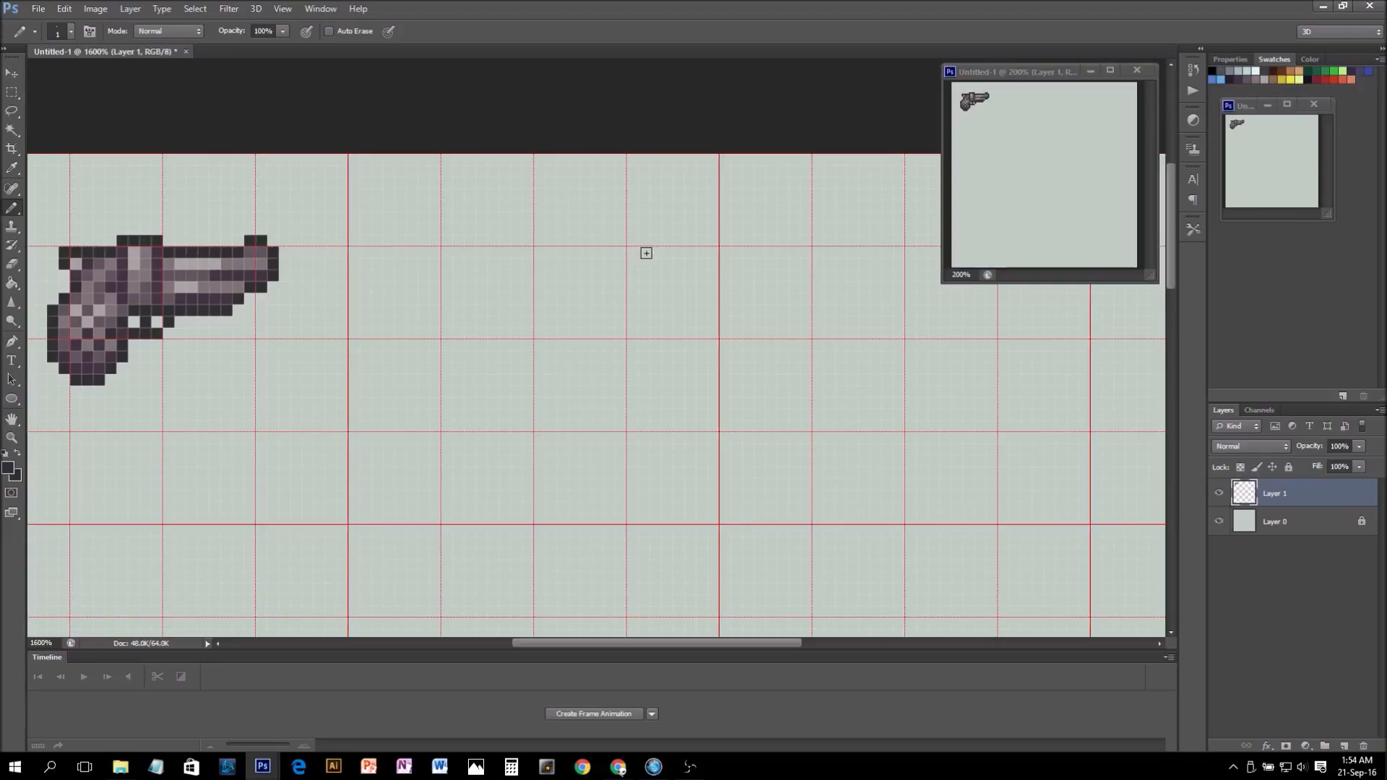
left_click_drag(646, 253, 528, 247)
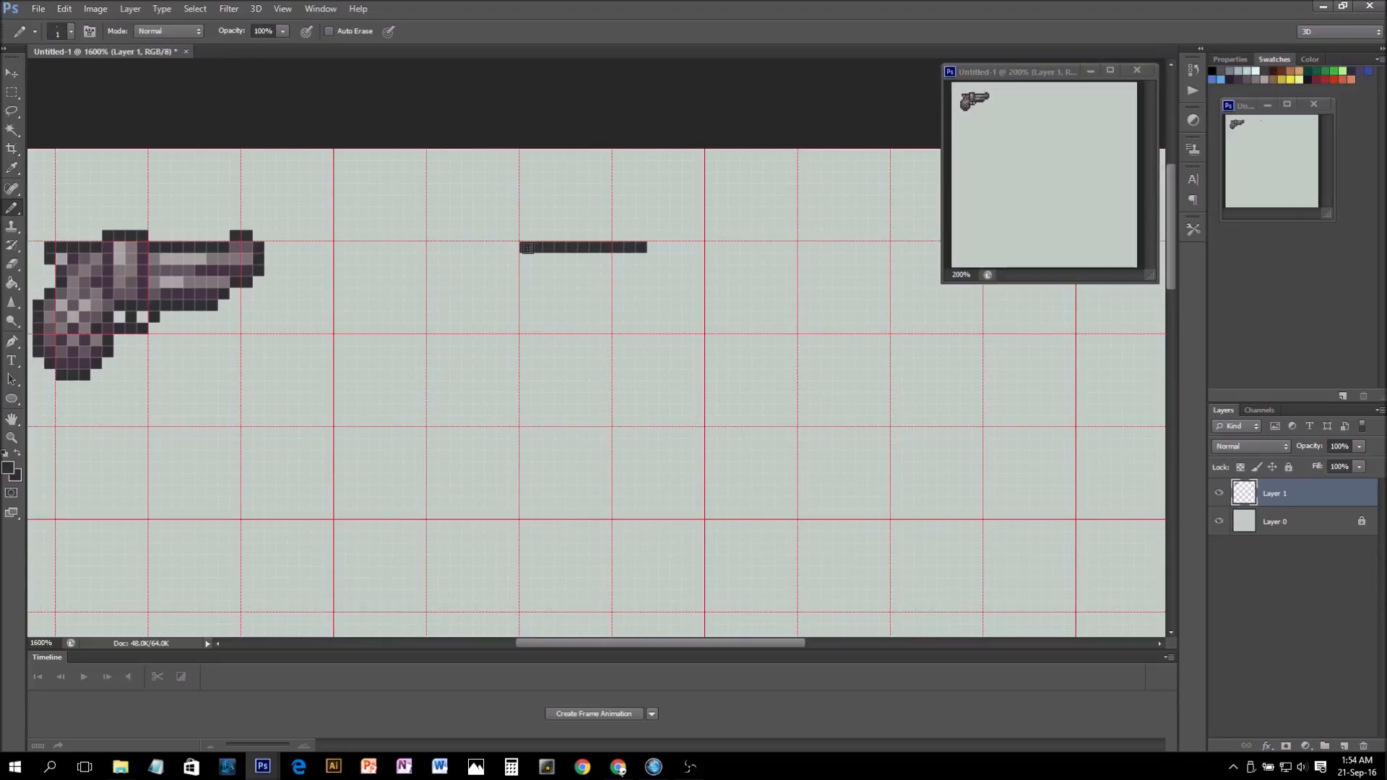
mouse_move(641, 236)
left_mouse_down()
mouse_move(639, 268)
mouse_move(617, 271)
mouse_move(510, 270)
mouse_move(498, 247)
left_mouse_up()
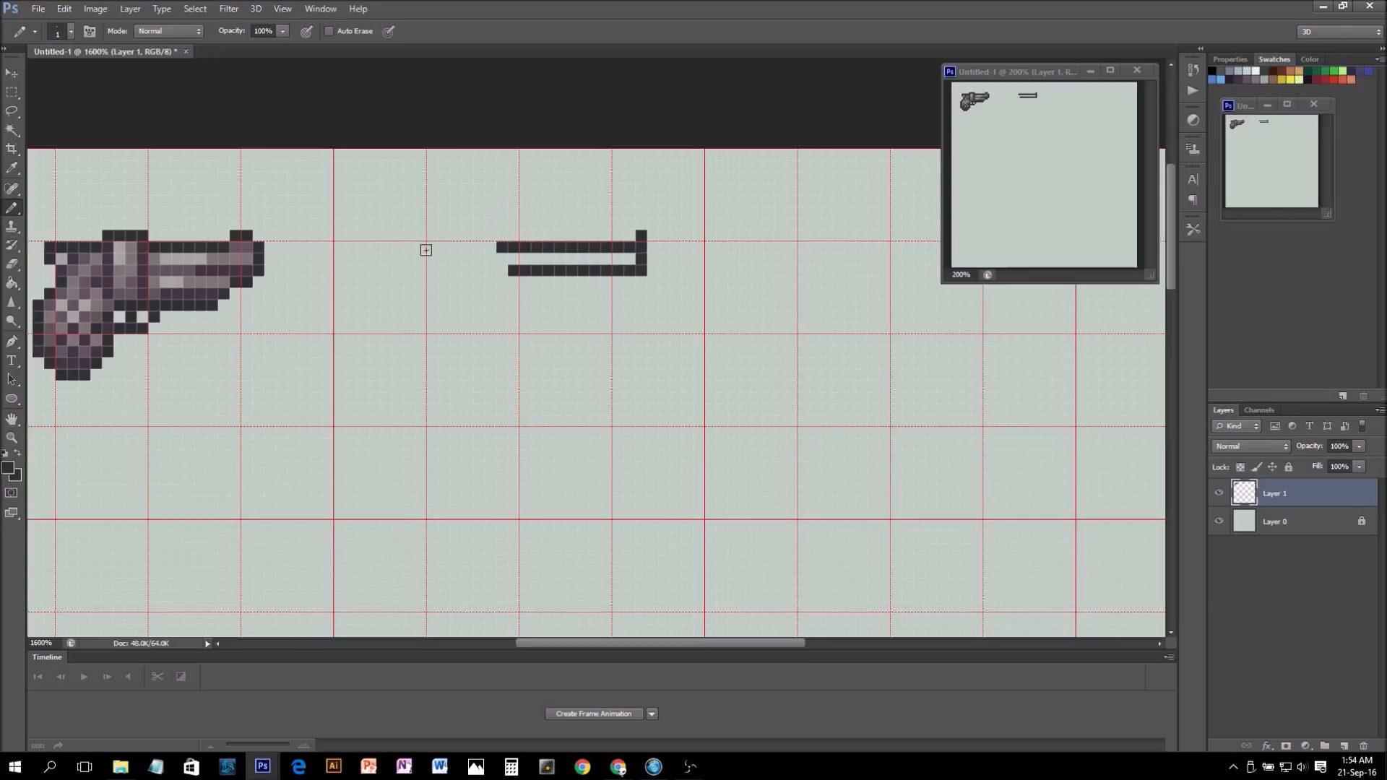
mouse_move(490, 244)
left_mouse_down()
mouse_move(449, 246)
mouse_move(432, 224)
mouse_move(420, 235)
left_mouse_up()
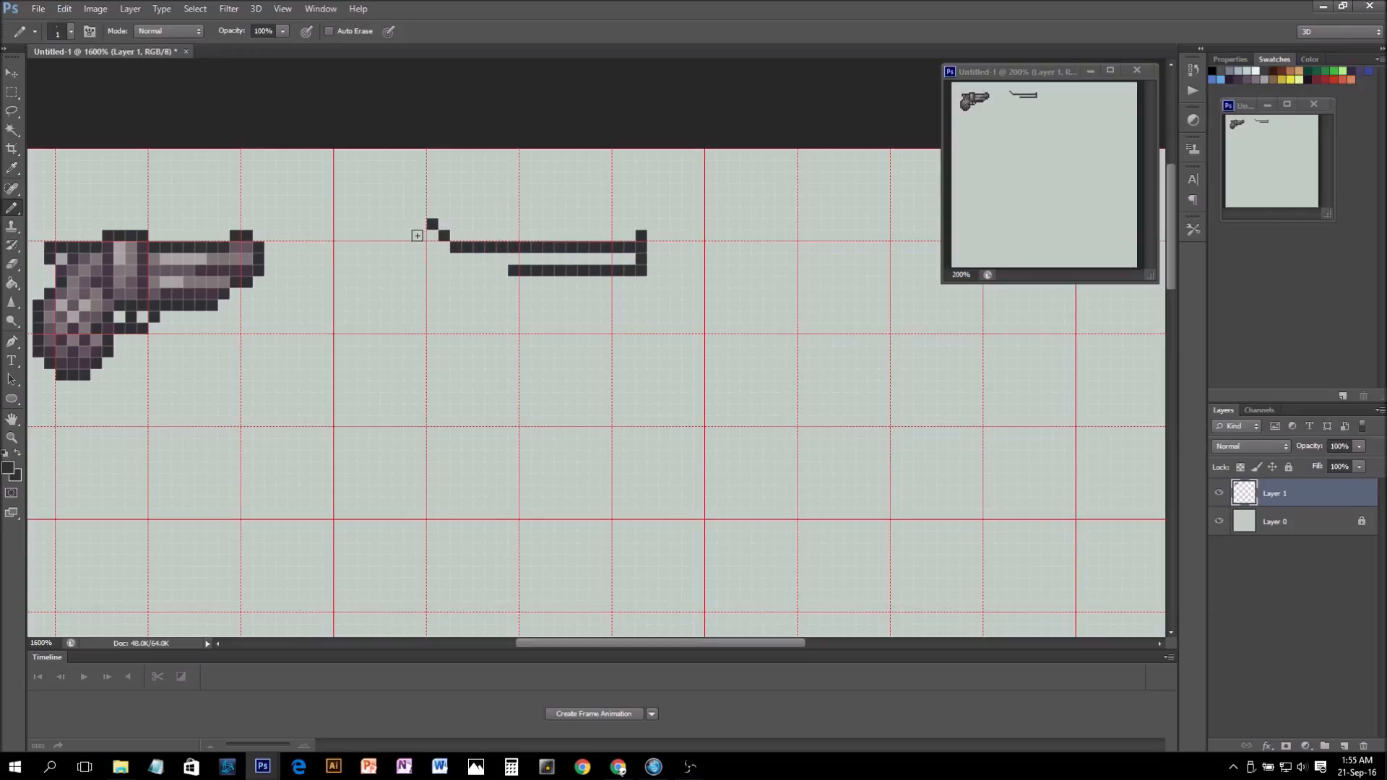
left_click(424, 249)
left_click(428, 255)
key("ctrl+z")
key("ctrl+z")
key("ctrl+z")
- Draw the second pistol's trigger guard stepping down from the barrel's lower edge, with a single trigger pixel inside
left_click(502, 282)
left_click(491, 304)
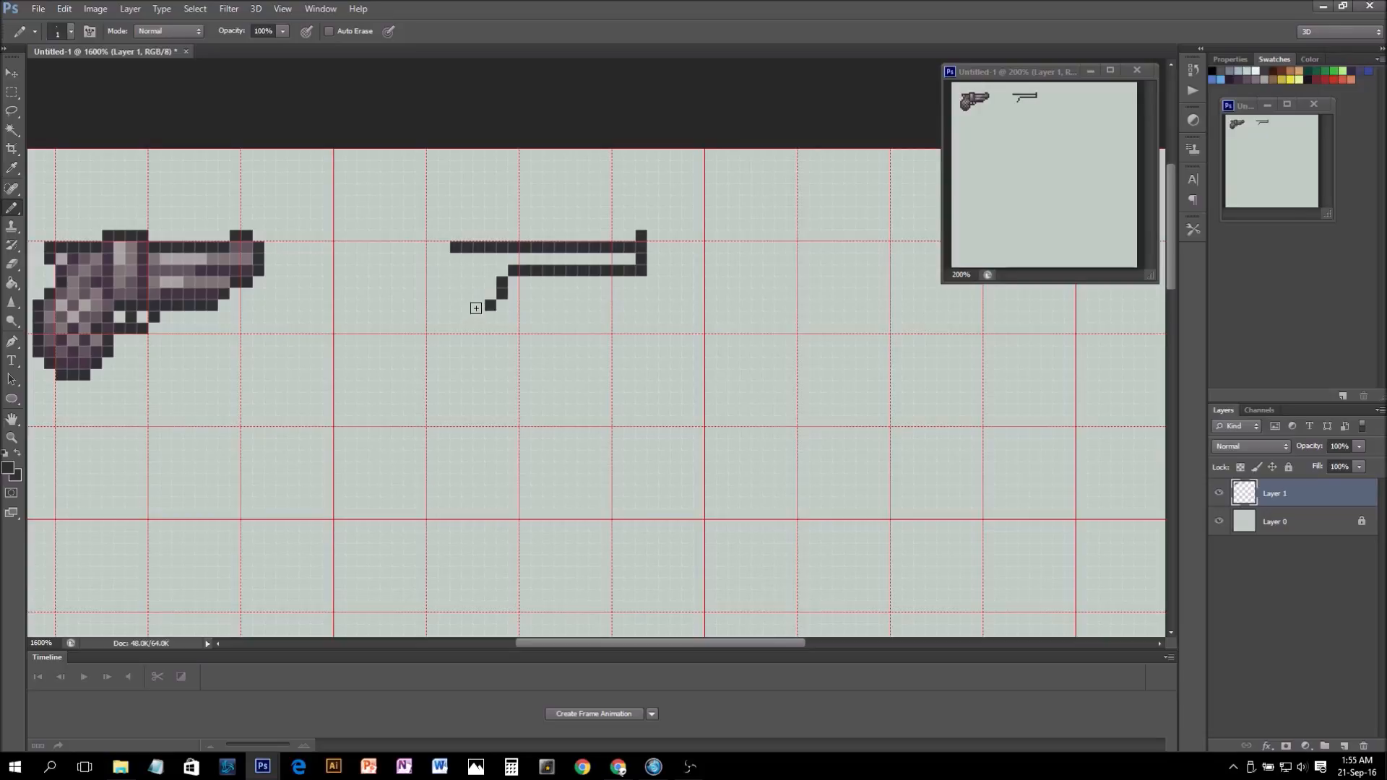
left_click(478, 305)
left_click(478, 282)
- Outline the grip's front edge in diagonal steps down from the trigger guard and start its flat base
left_click(467, 316)
left_click(456, 328)
left_click(456, 336)
left_click(445, 350)
left_click(432, 362)
left_click(421, 362)
left_click(409, 362)
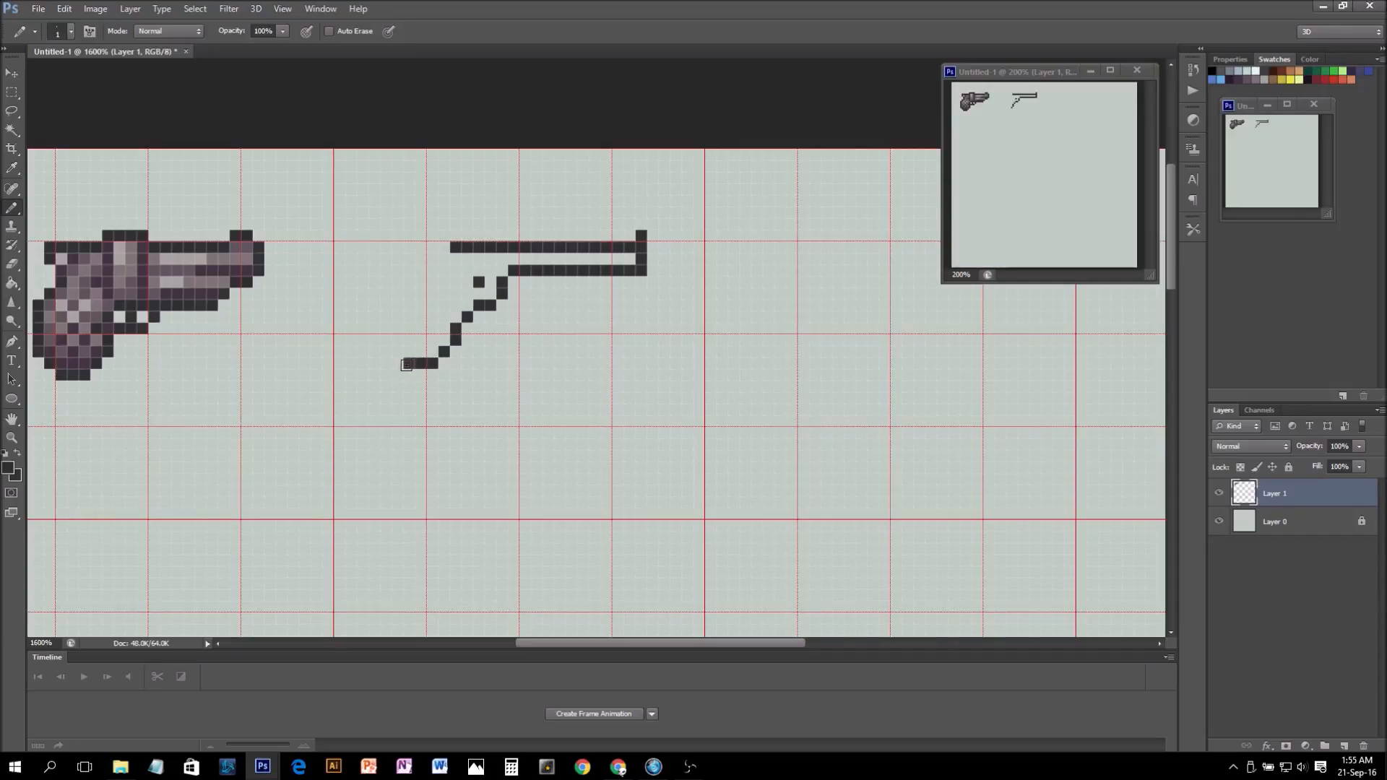
- Finish the grip's base and outline its rear edge upward in stepped pixels
left_click(398, 363)
left_click(386, 351)
left_click(387, 339)
left_click(398, 328)
left_click(398, 316)
left_click(409, 305)
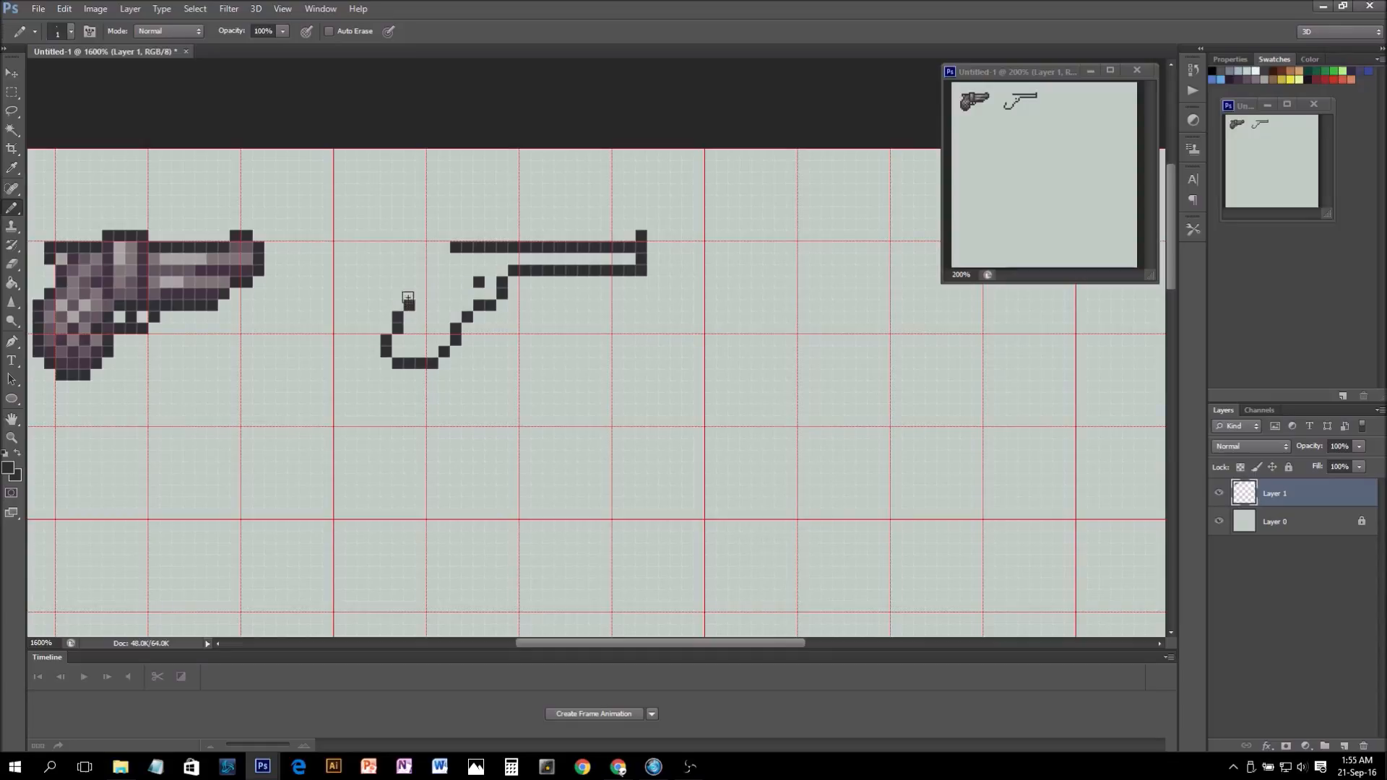
left_click(410, 293)
- Join the grip's rear edge to the barrel's top line with a diagonal stepped outline
left_click_drag(445, 246, 421, 247)
key("ctrl+z")
left_click(444, 247)
left_click(431, 258)
left_click(419, 270)
left_click(409, 282)
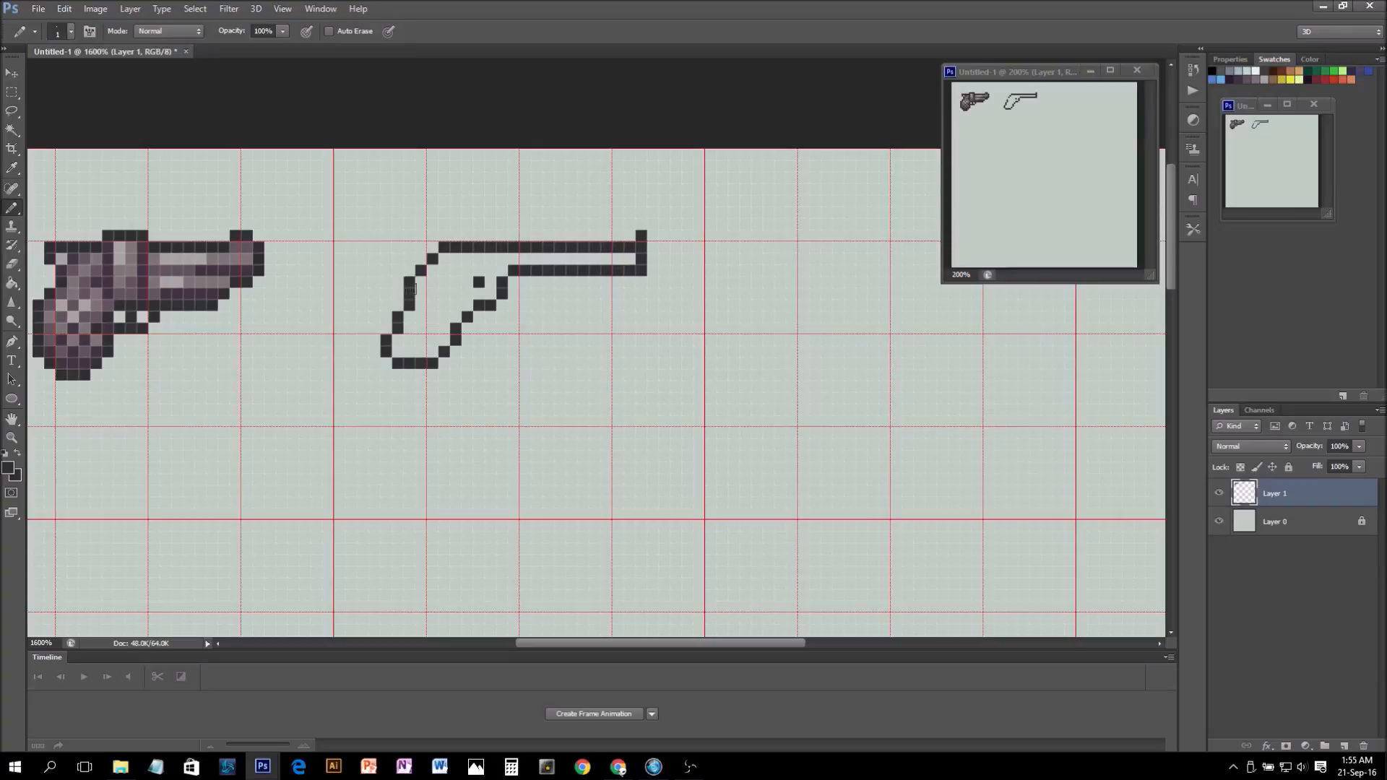
- Add a small hammer outline behind the second pistol's frame, with a pixel joining it to the grip's rear edge
left_click(420, 247)
left_click(409, 247)
left_click(398, 258)
left_click(409, 270)
left_click(500, 283)
- Shift the grip and the barrel's lower edge down one pixel and close the resulting gap at the muzzle
key("m")
left_click_drag(369, 265, 648, 380)
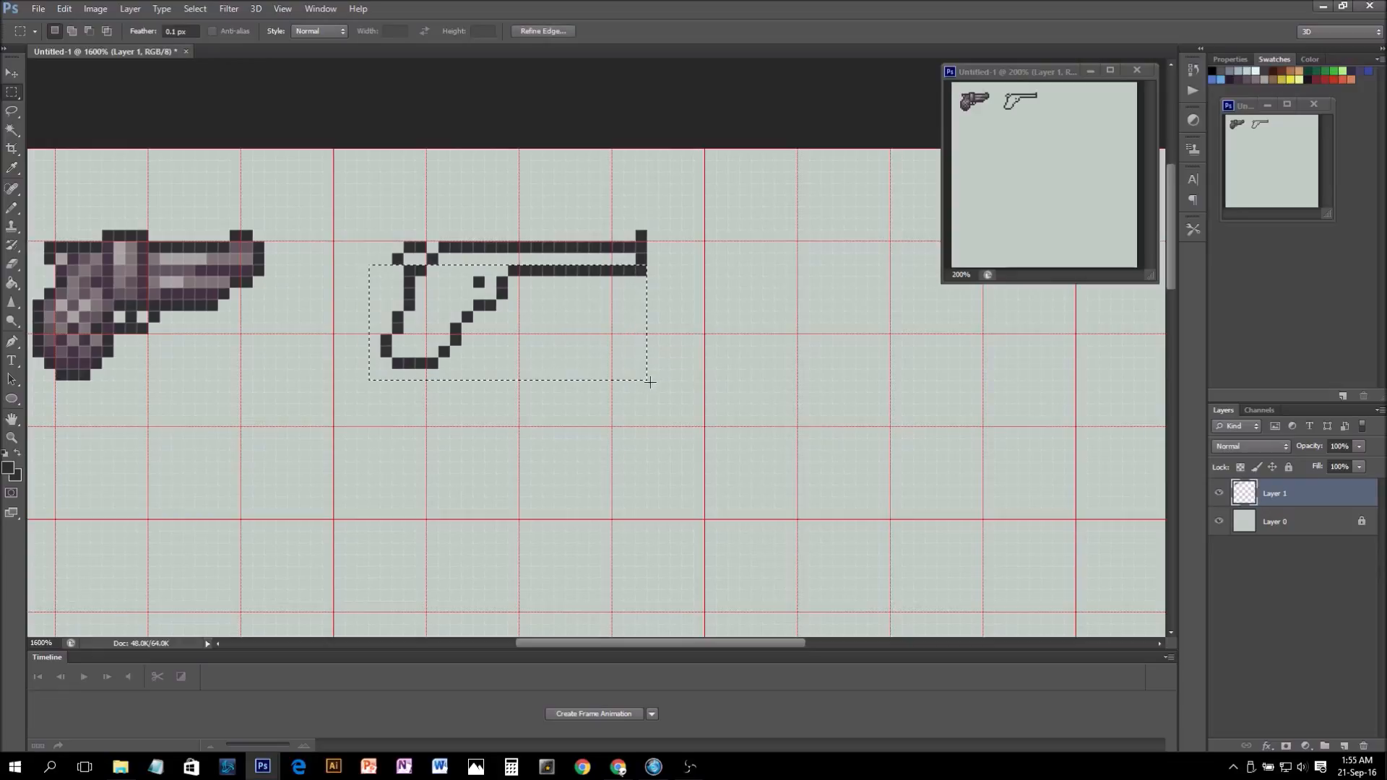
key("v")
key("Down")
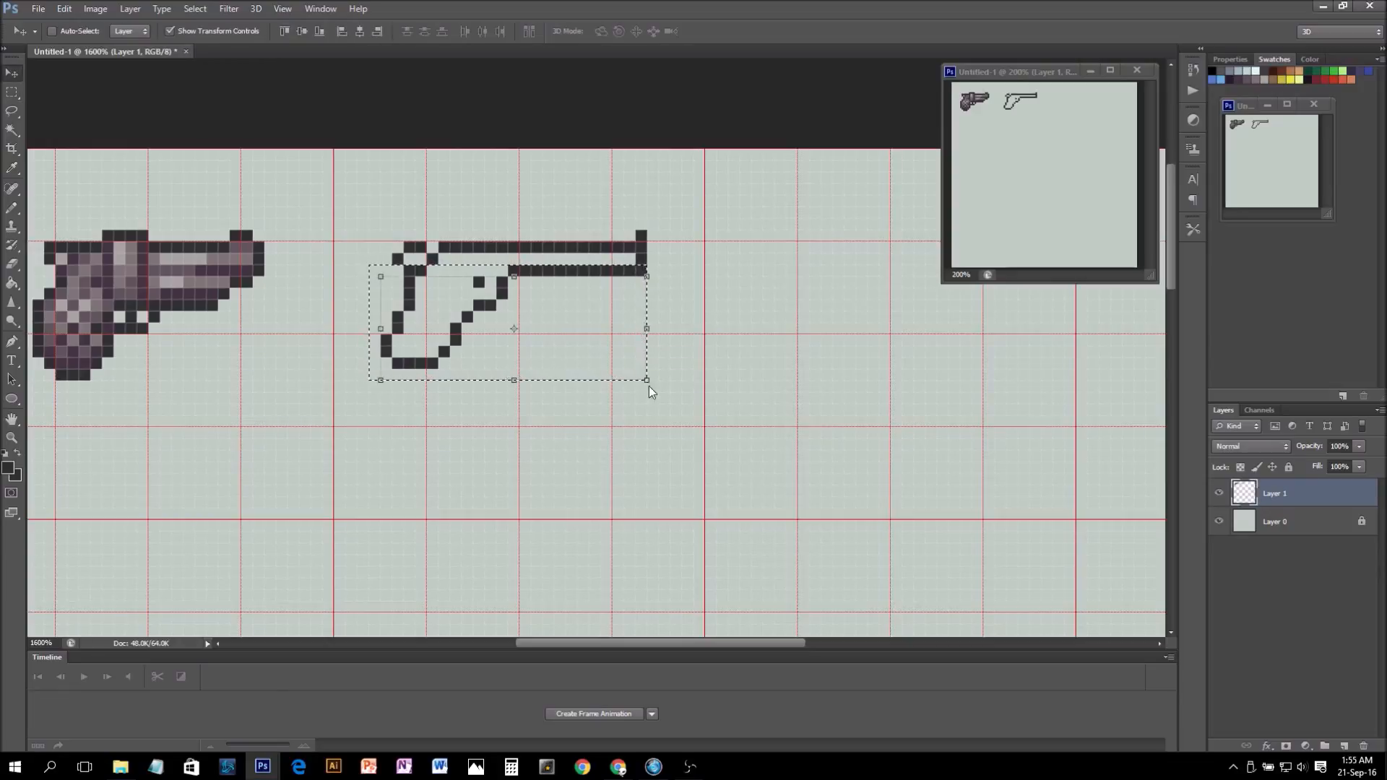
key("ctrl+d")
key("m")
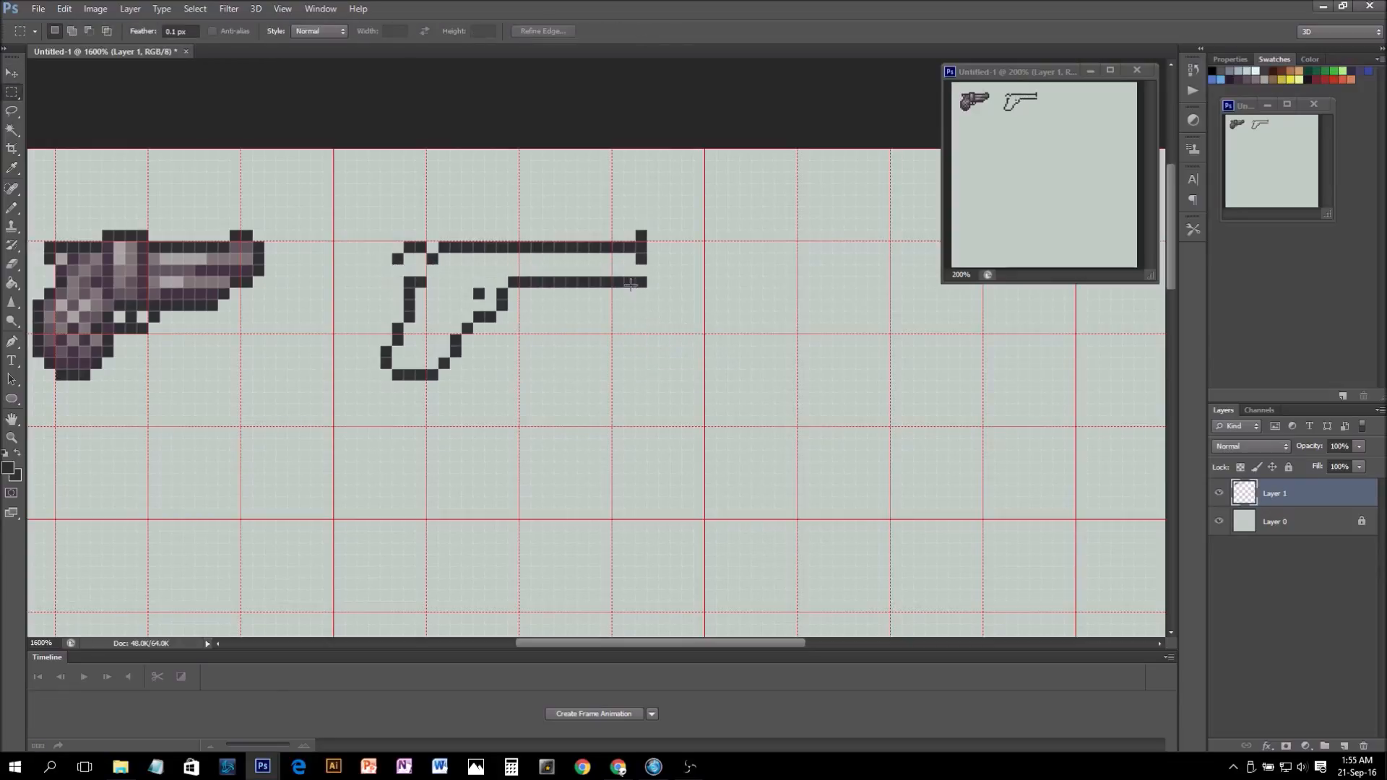
key("b")
left_click(641, 270)
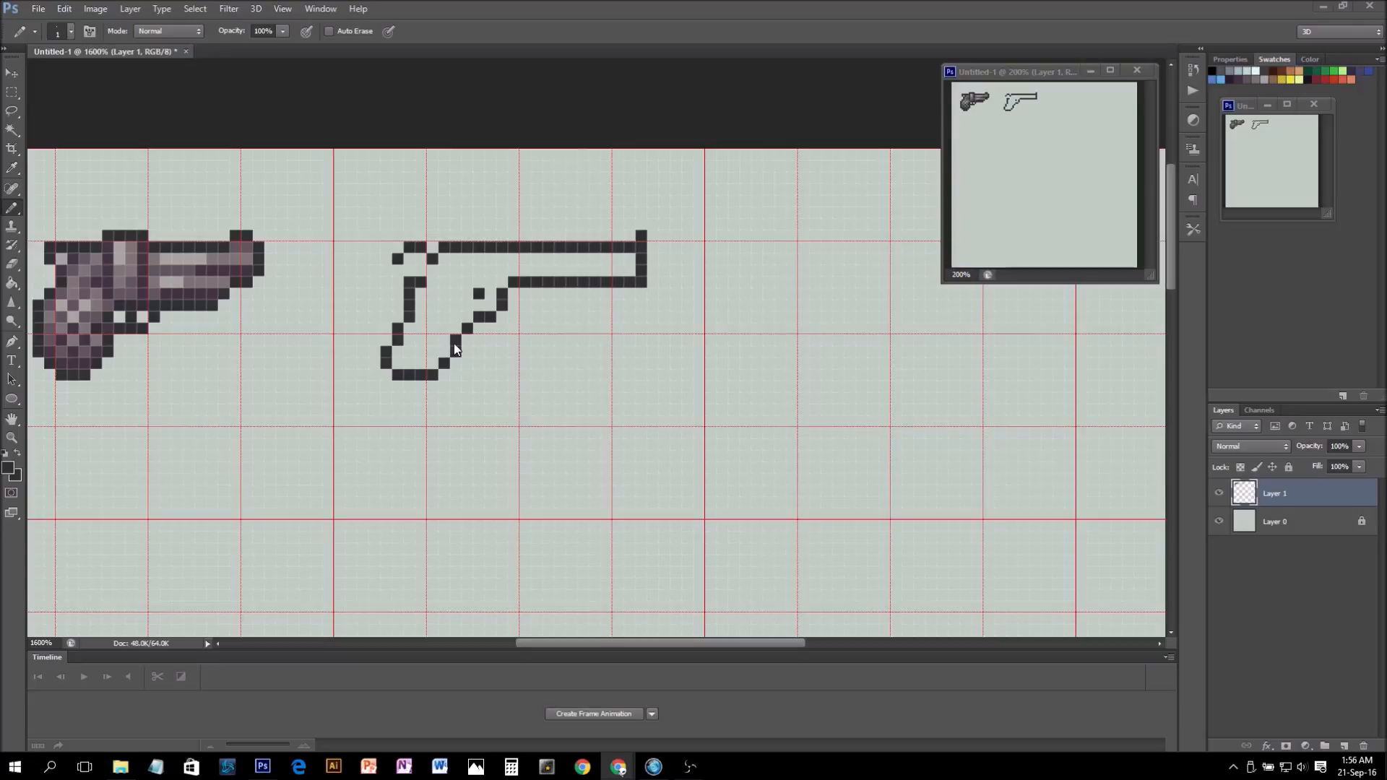
left_click(624, 272)
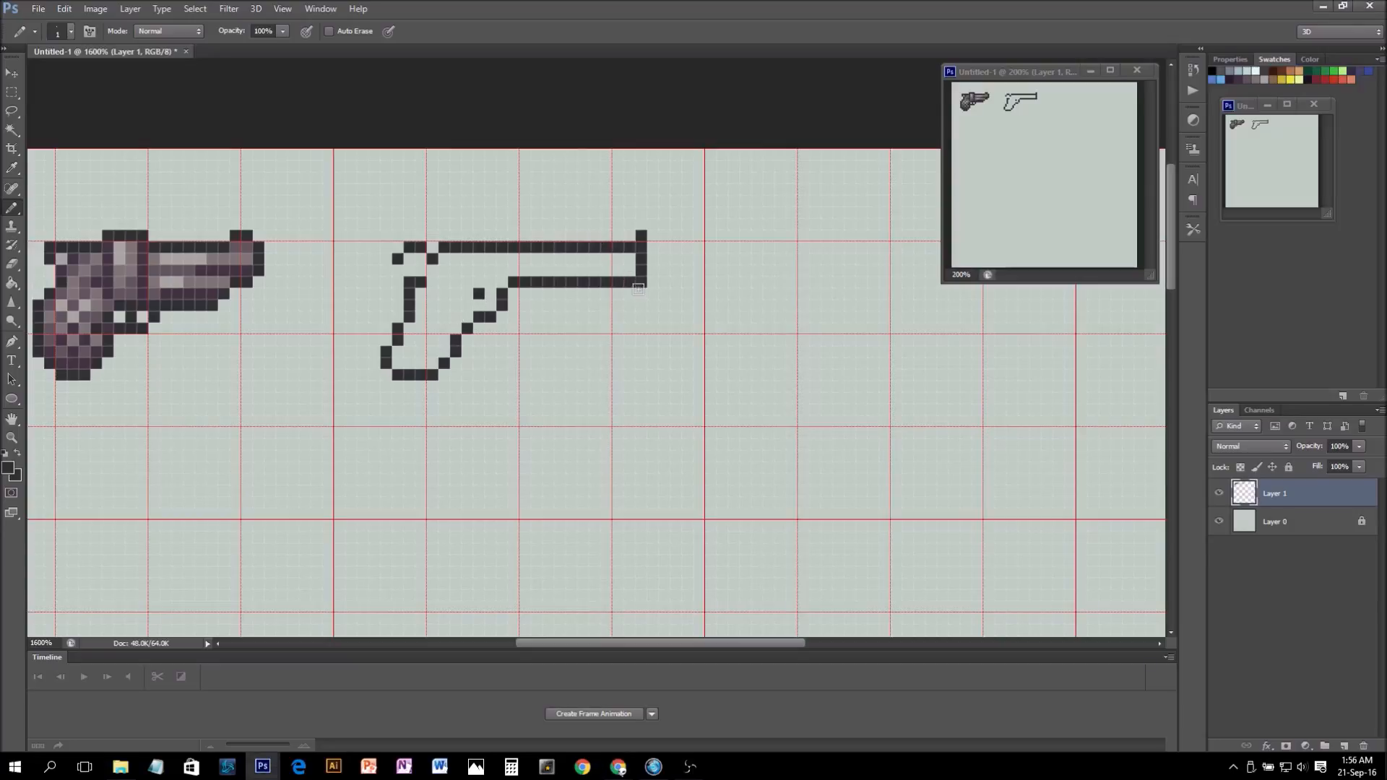
- Erase the front part of the barrel's lower edge and redraw it one pixel higher for a thinner muzzle section
key("e")
left_click_drag(638, 282, 558, 282)
key("b")
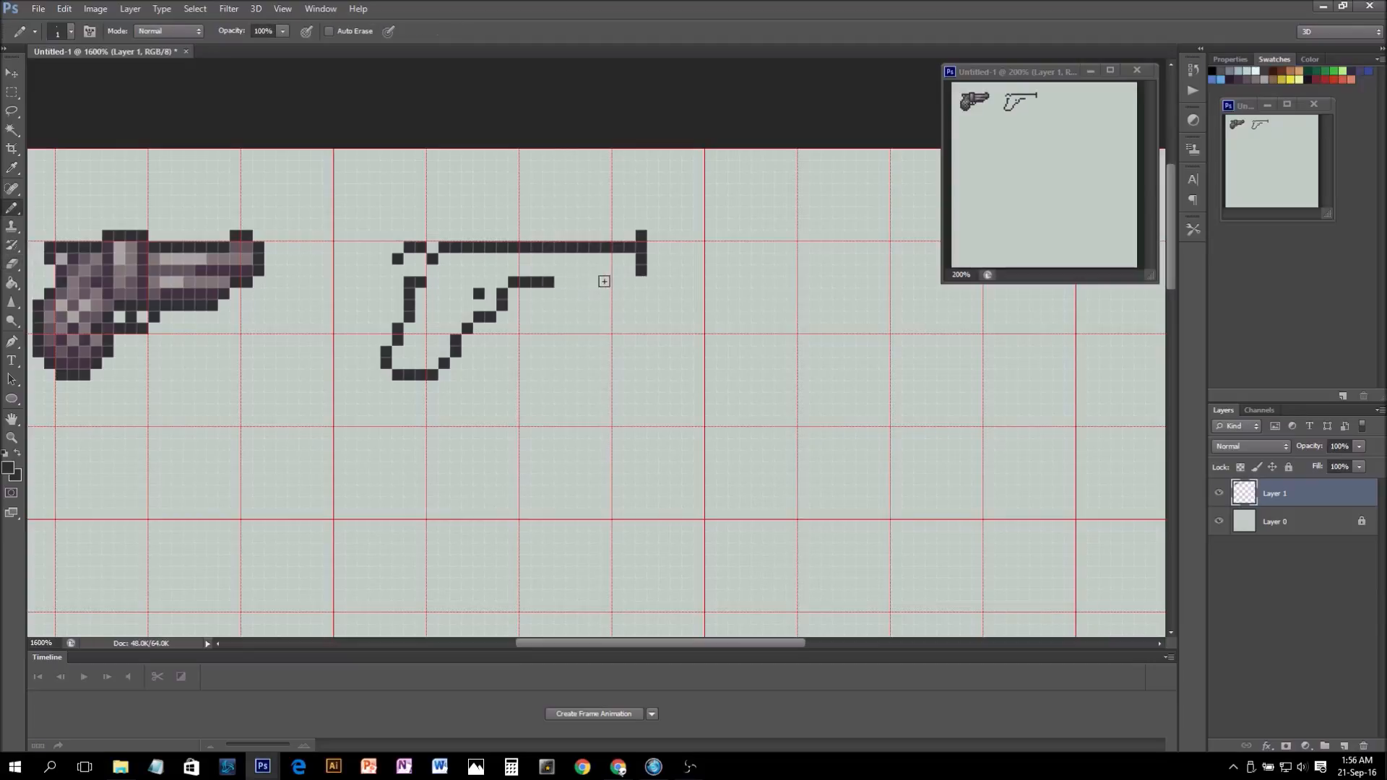
left_click_drag(633, 276, 556, 270)
key("ctrl+z")
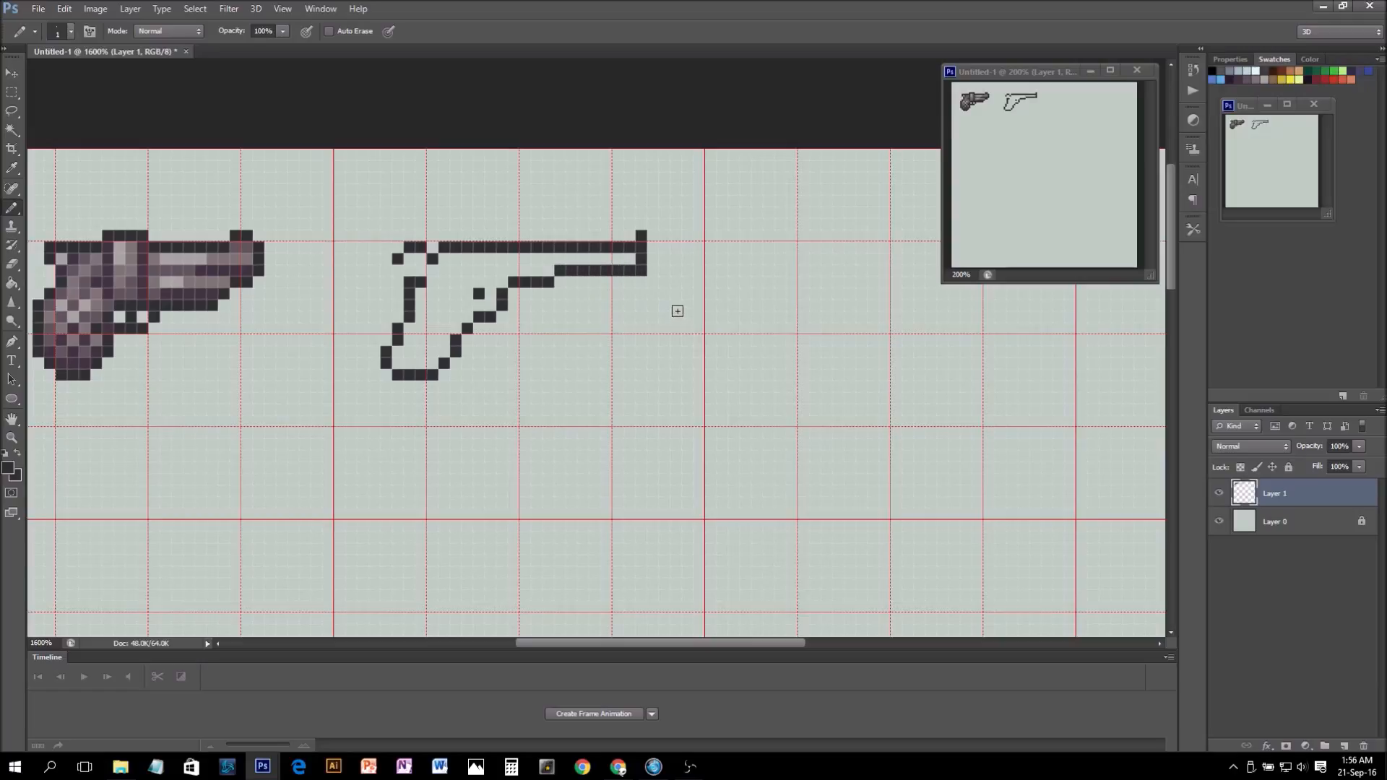
- Redraw the rear part of the barrel's top edge one pixel higher and erase the old line beneath it
left_click(544, 234)
left_click_drag(542, 234, 432, 236)
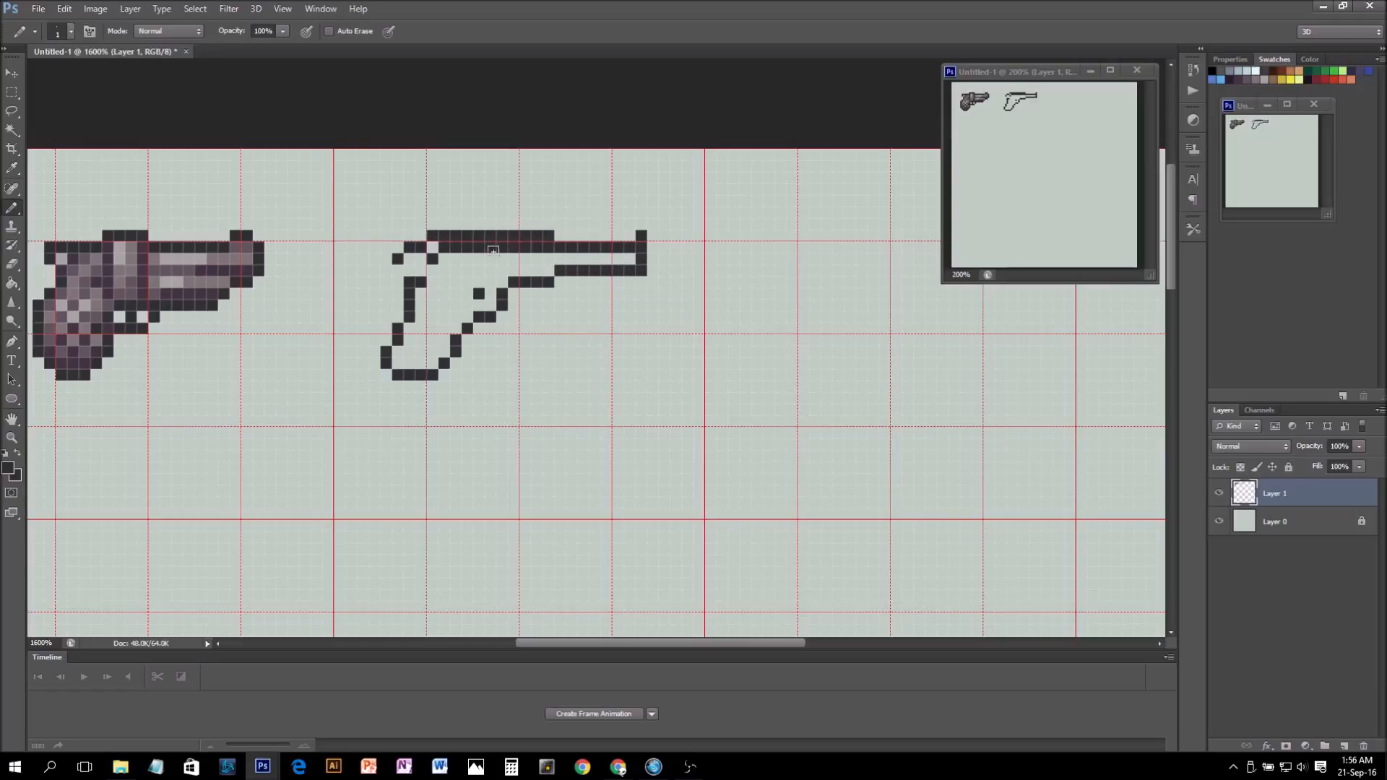
key("e")
left_click_drag(549, 248, 445, 251)
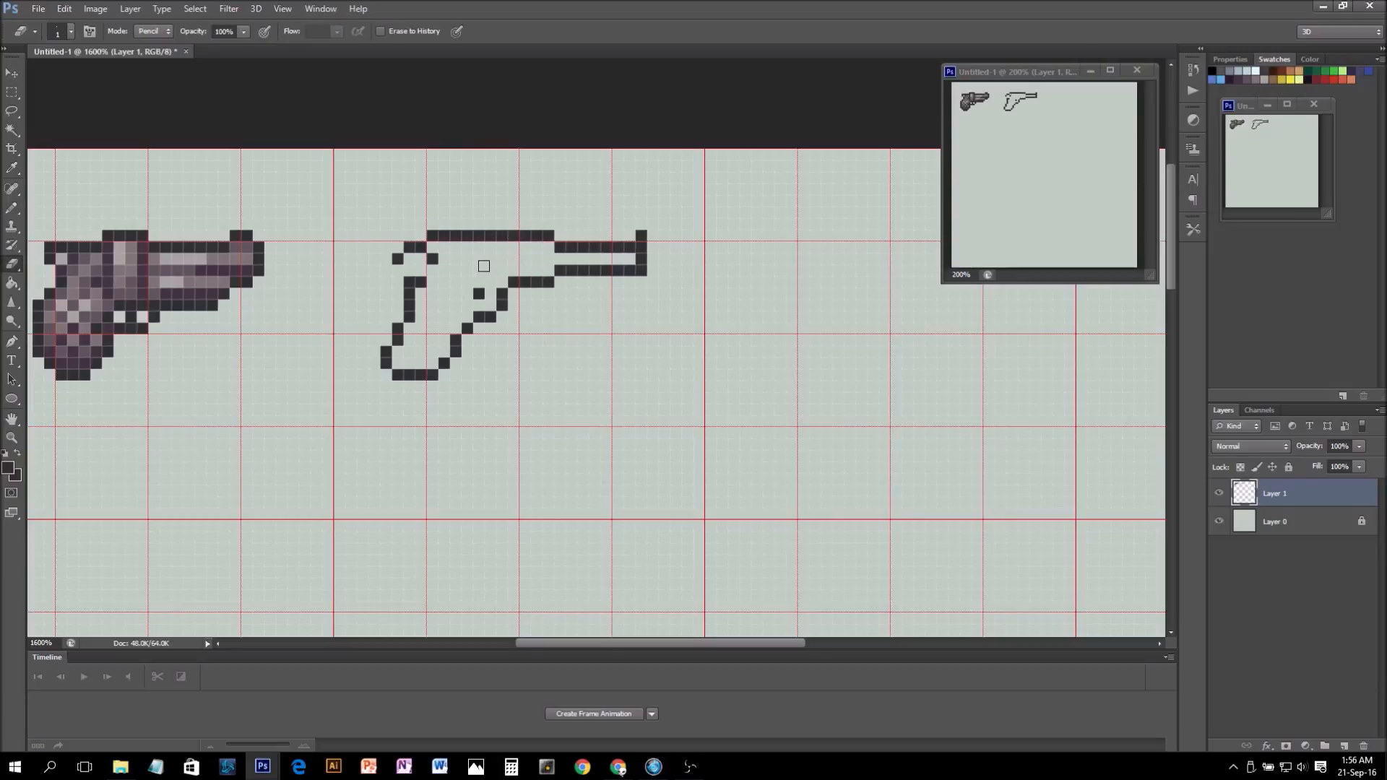
- Erase the hammer and upper rear outline, and reshape the grip's base into a rounded tip one pixel lower
mouse_move(432, 258)
left_mouse_down()
mouse_move(398, 252)
mouse_move(458, 276)
mouse_move(445, 254)
mouse_move(406, 290)
left_mouse_up()
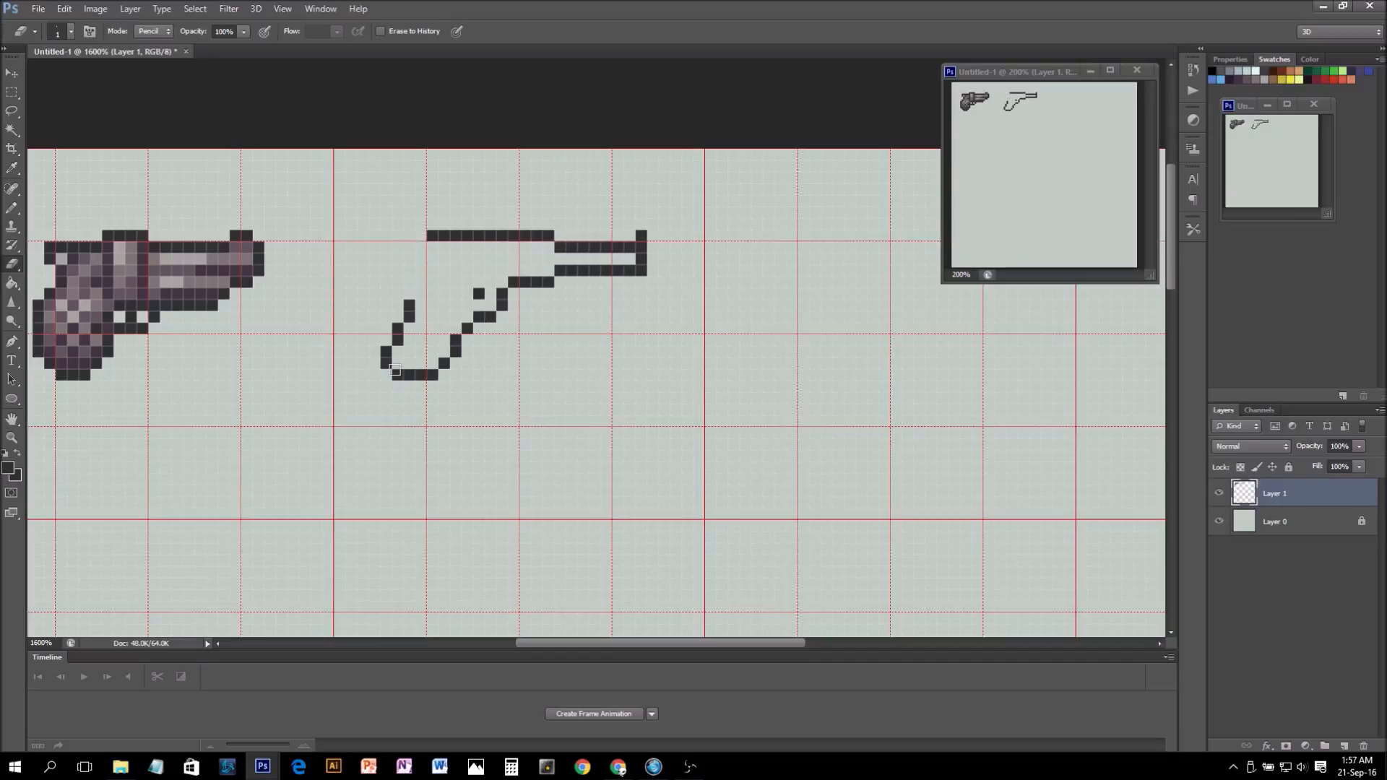
key("b")
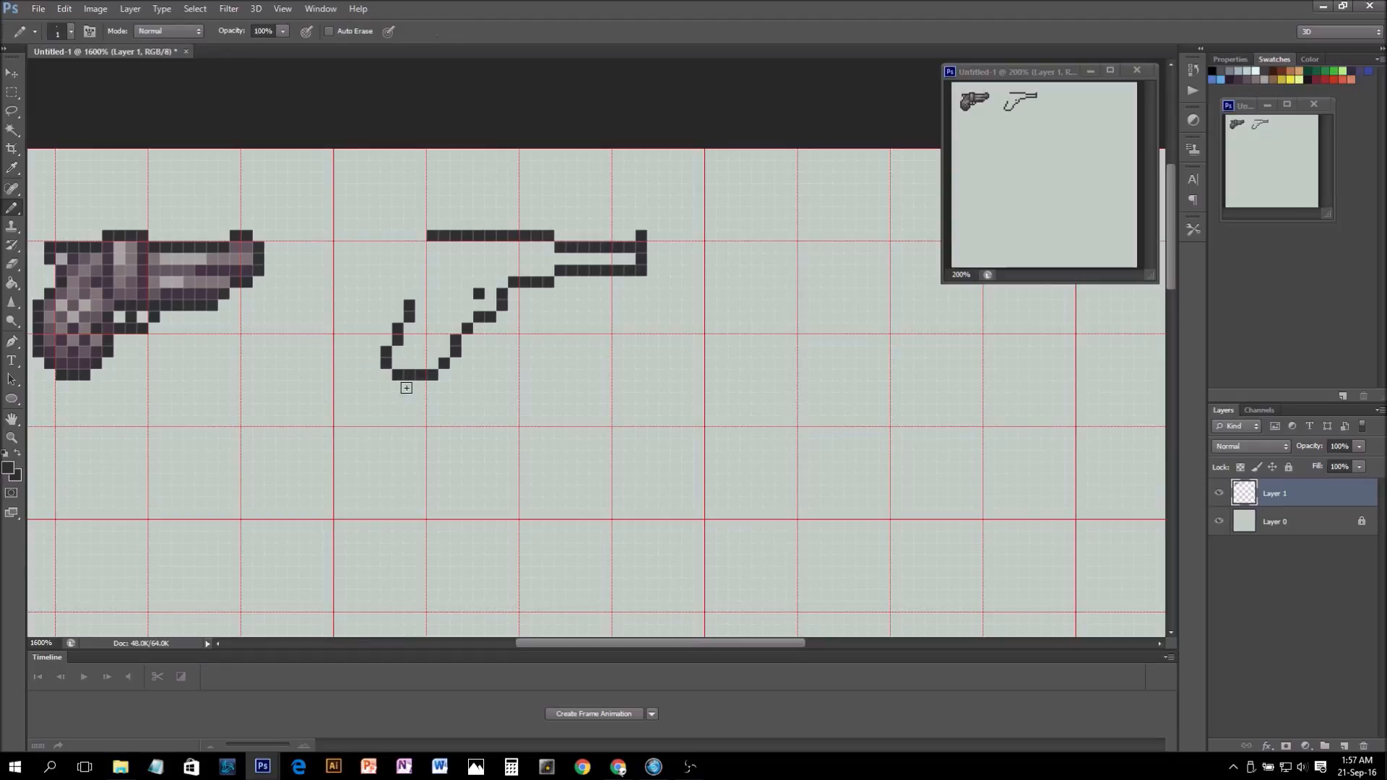
mouse_move(410, 388)
left_mouse_down()
mouse_move(421, 388)
mouse_move(409, 375)
left_mouse_up()
key("e")
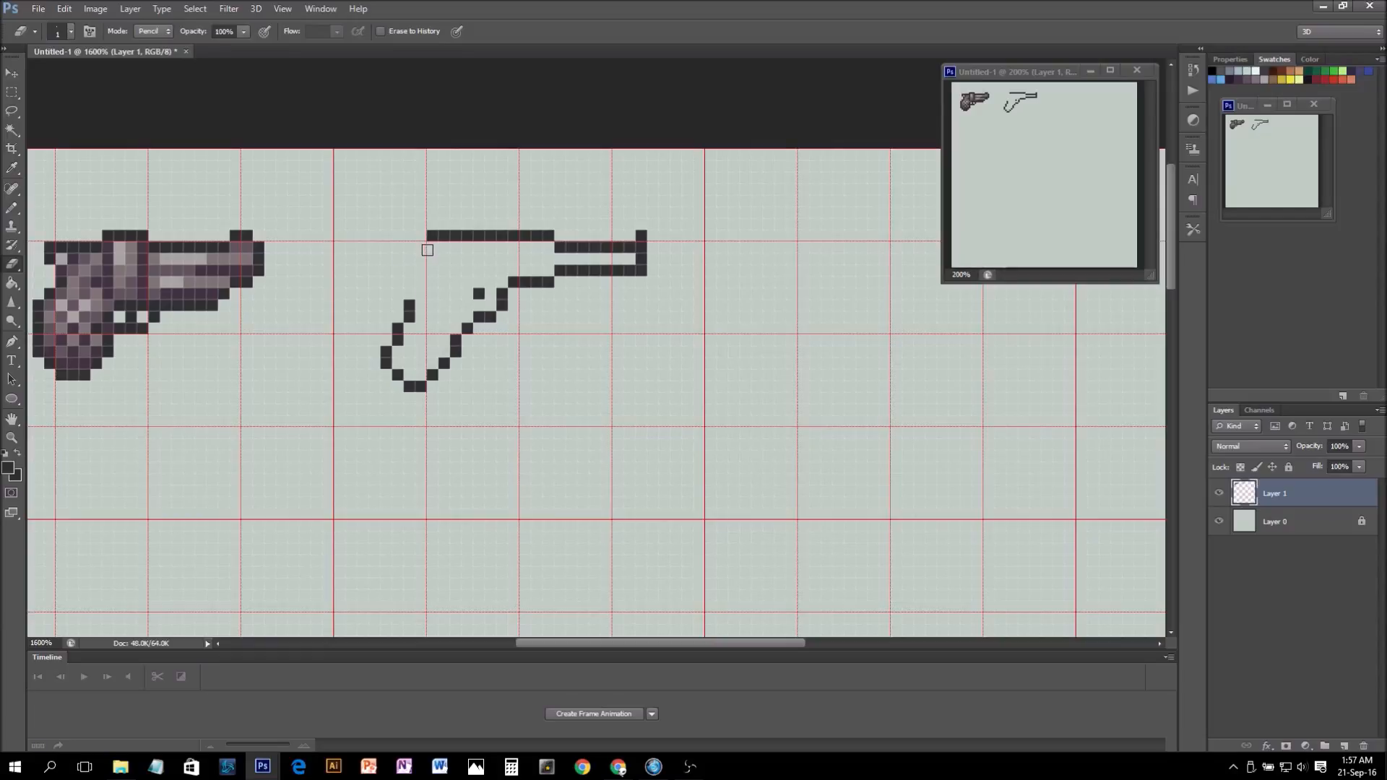
- Extend the second pistol's raised top edge four pixels backward beyond the frame
left_click(500, 303)
key("b")
left_click_drag(419, 236, 386, 236)
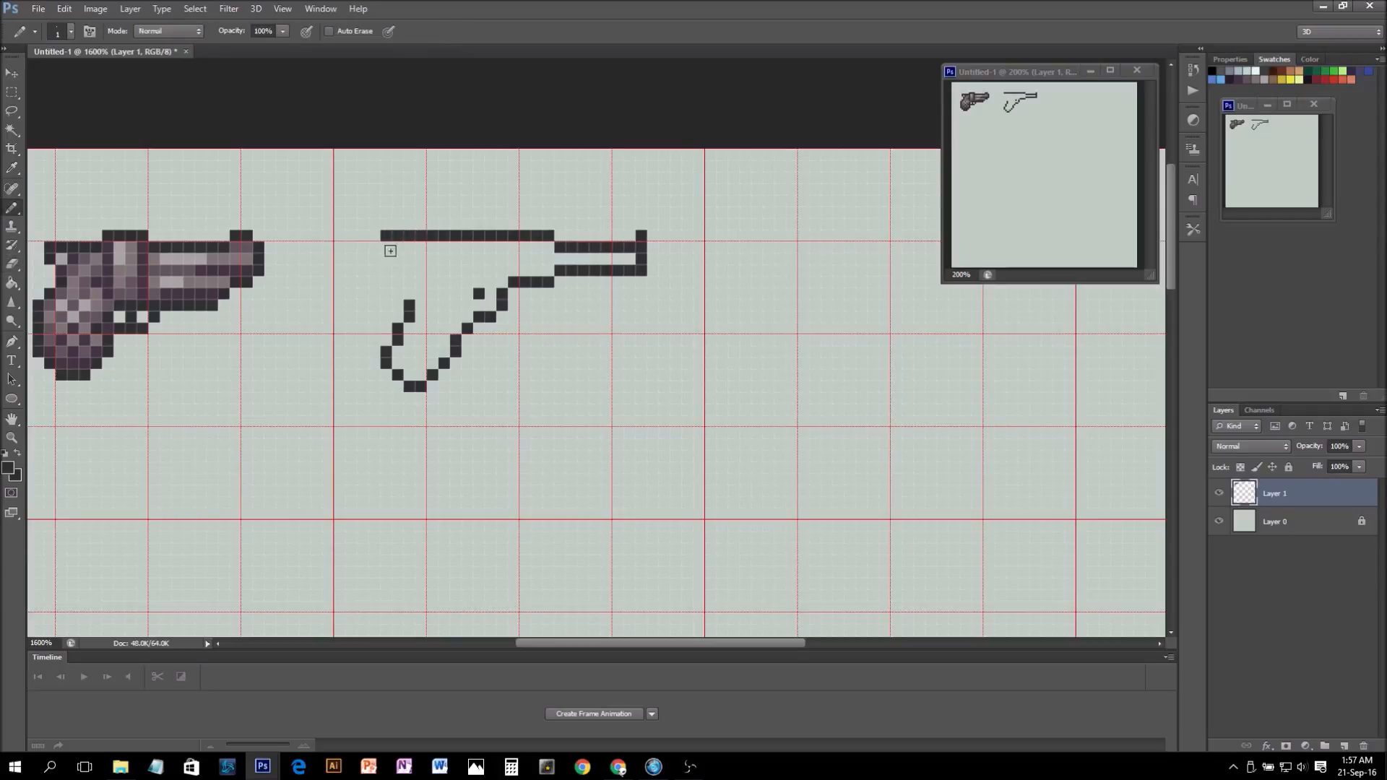
- Undo the last backward top-edge extension, redraw it shorter, and outline the frame's rear edge stepping down toward the grip
key("ctrl+z")
left_click(411, 236)
left_click(420, 235)
left_click(397, 247)
left_click(398, 259)
left_click(409, 270)
key("ctrl+z")
left_click(398, 270)
left_click(409, 281)
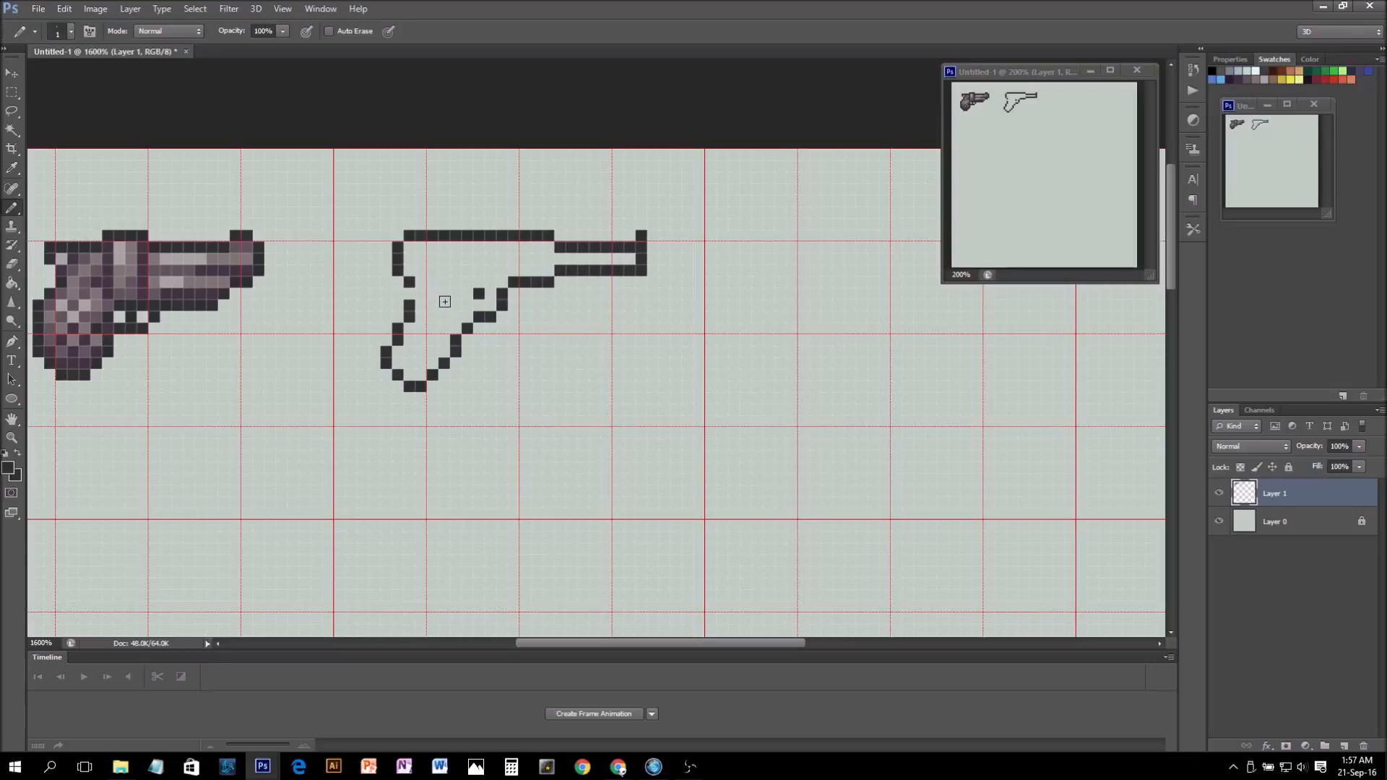
- Join the frame's rear outline to the grip with a one-pixel inward notch, erasing the surplus pixels
left_click_drag(423, 293, 422, 304)
key("e")
left_click(406, 302)
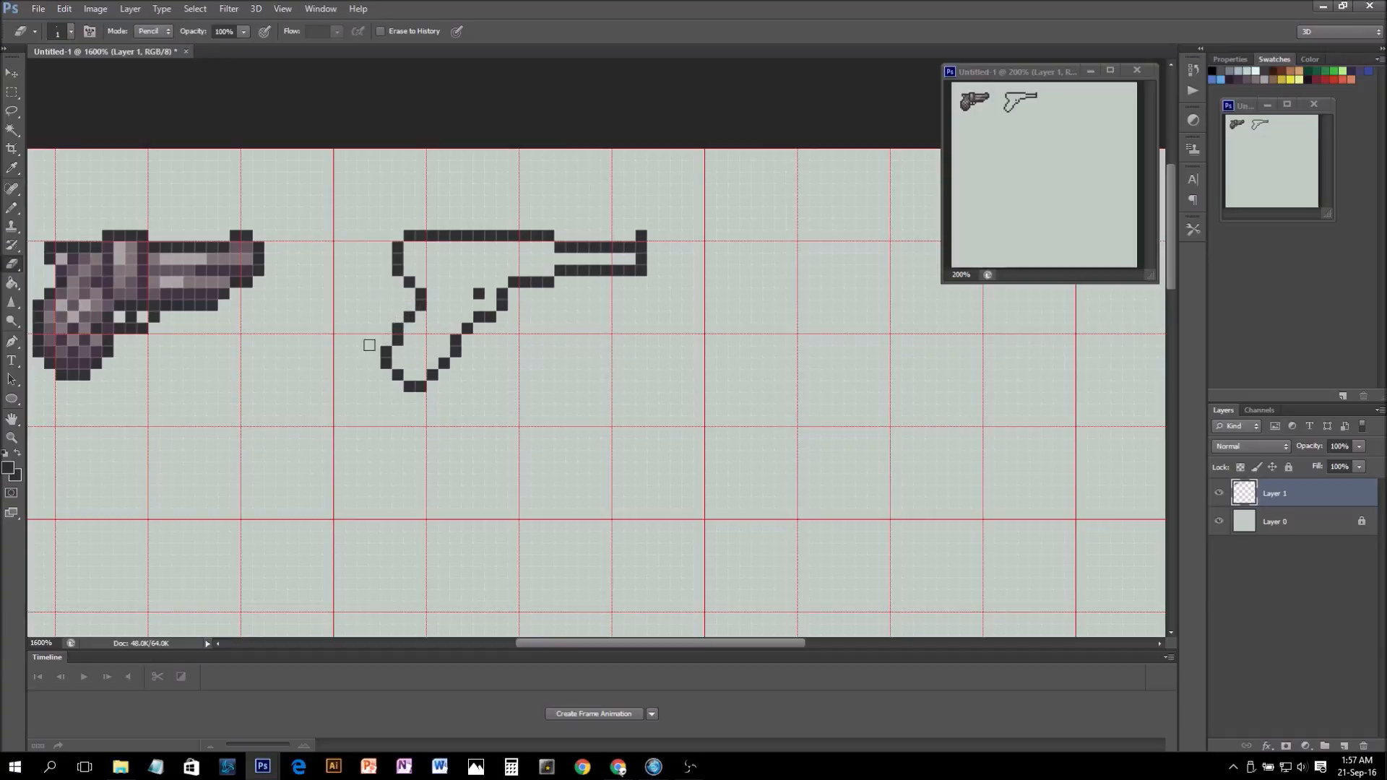
key("b")
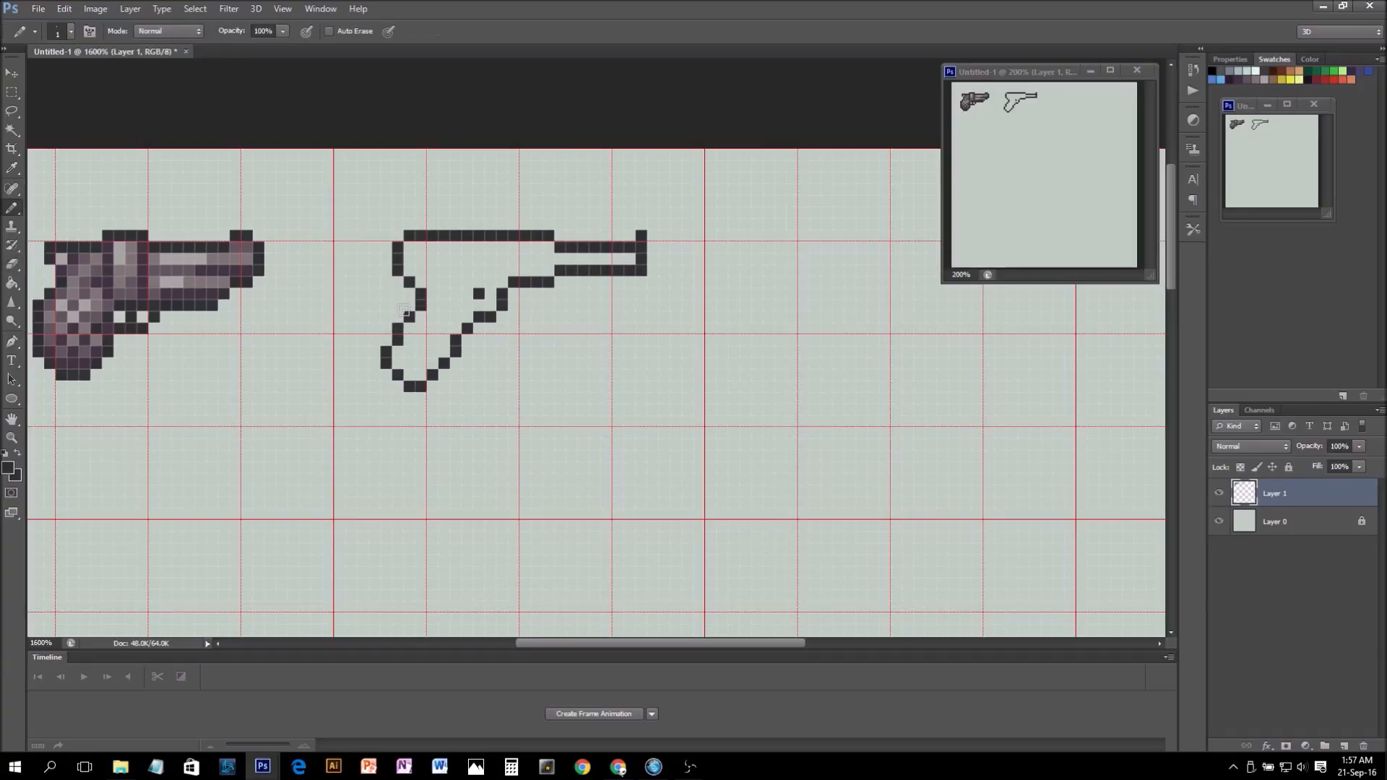
left_click_drag(408, 304, 409, 292)
key("e")
left_click(422, 306)
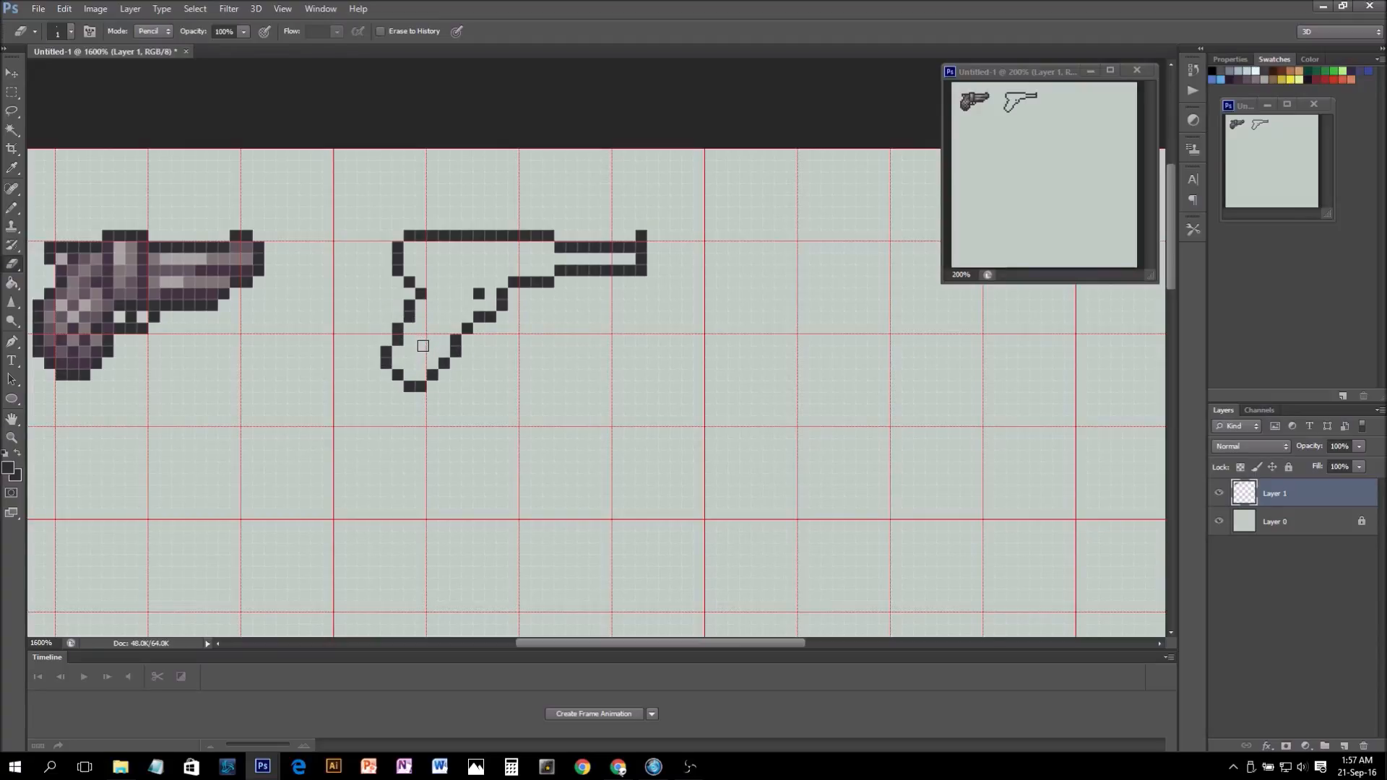
- Select the grip's back edge and rounded base outline, move them down one pixel, and deselect
key("v")
key("m")
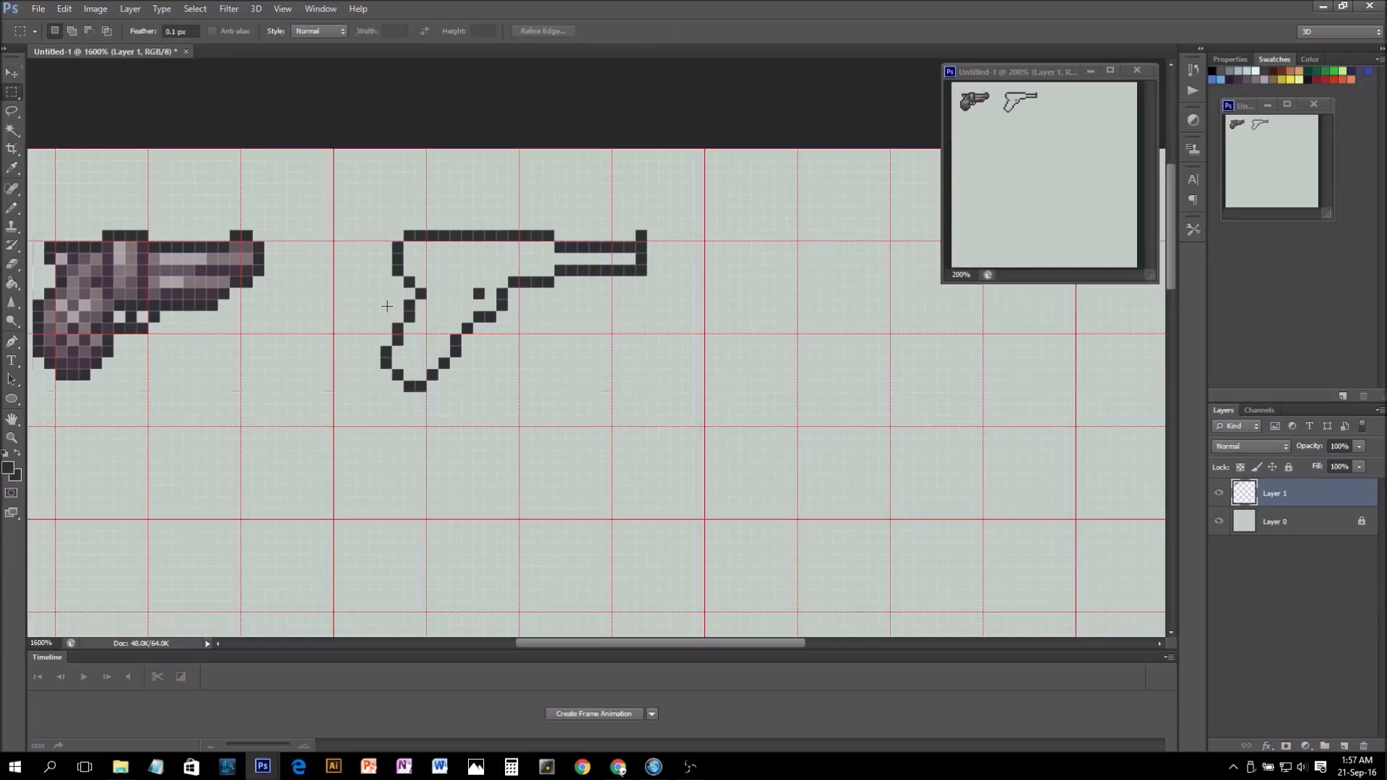
left_click_drag(397, 305, 438, 414)
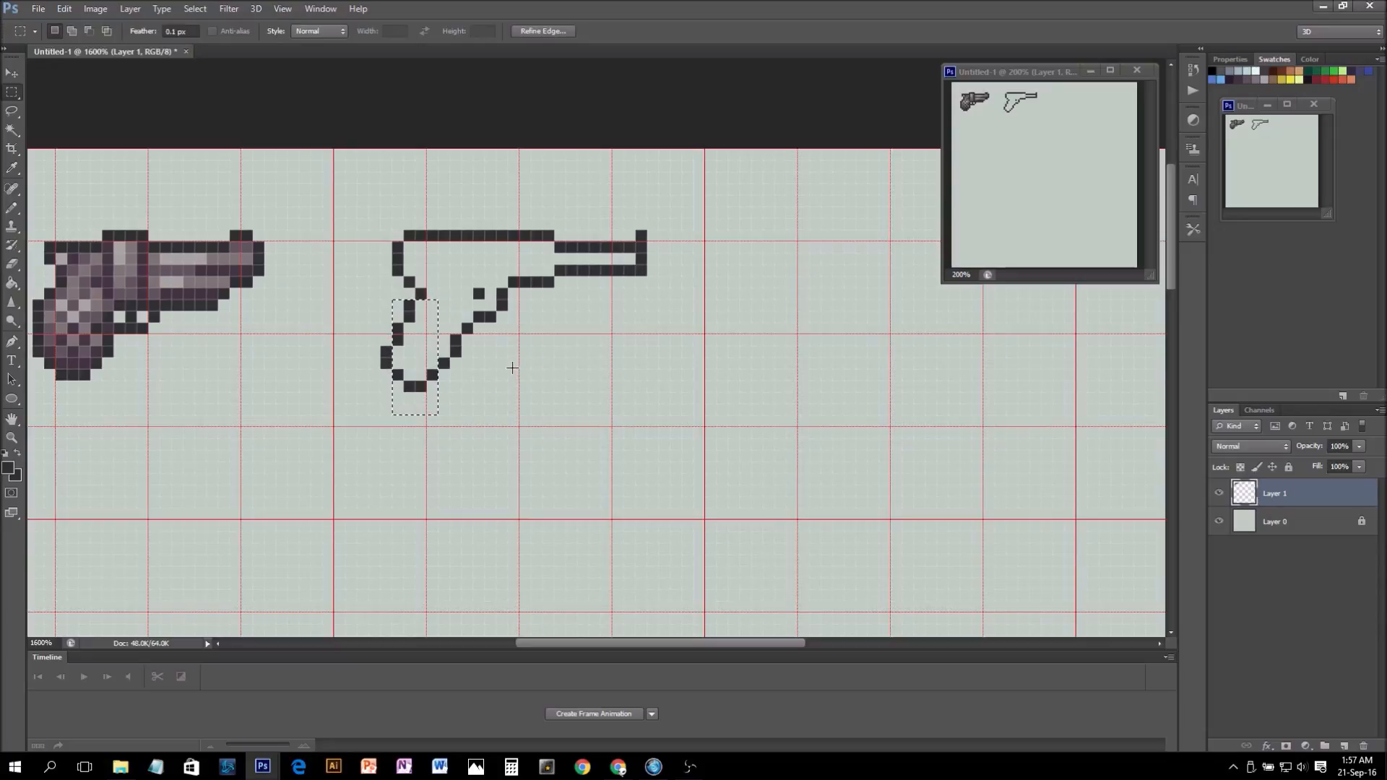
key("v")
key("Down")
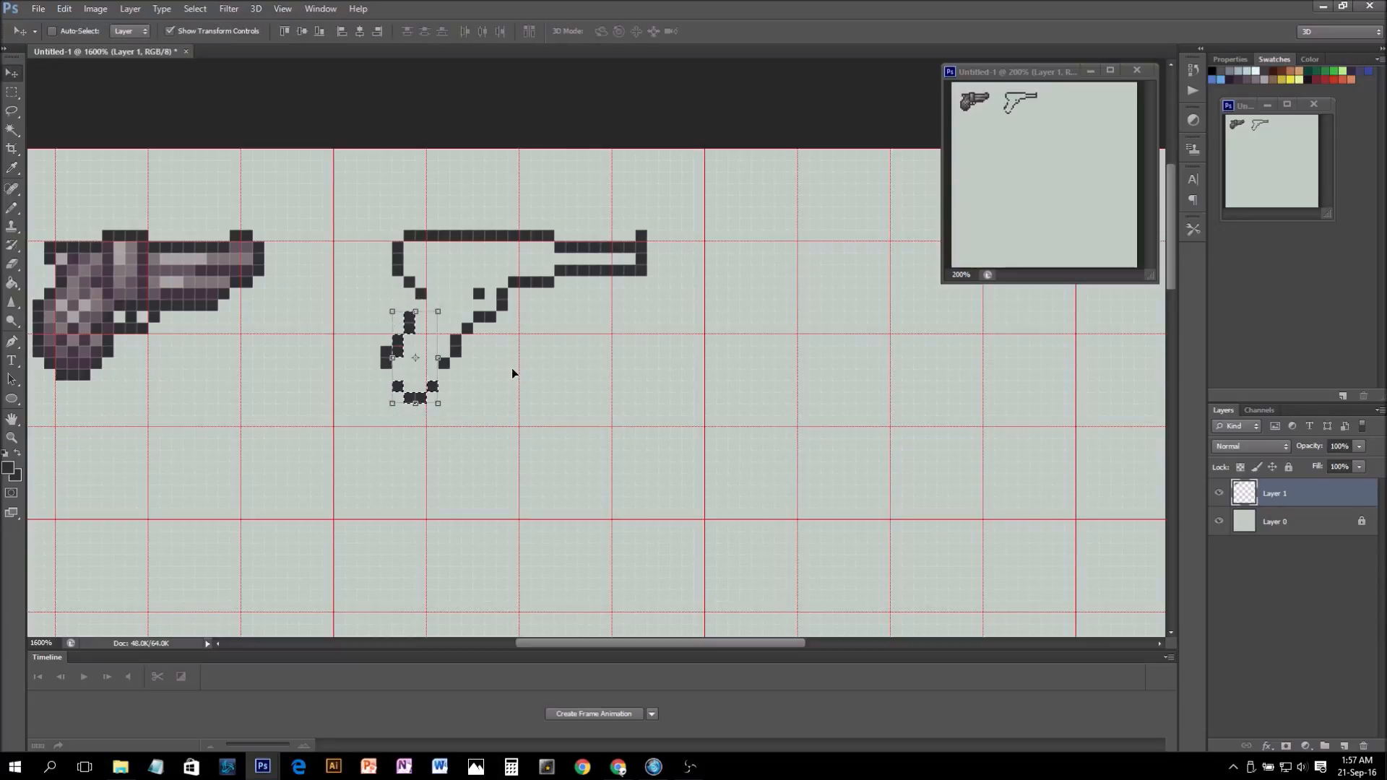
key("Up")
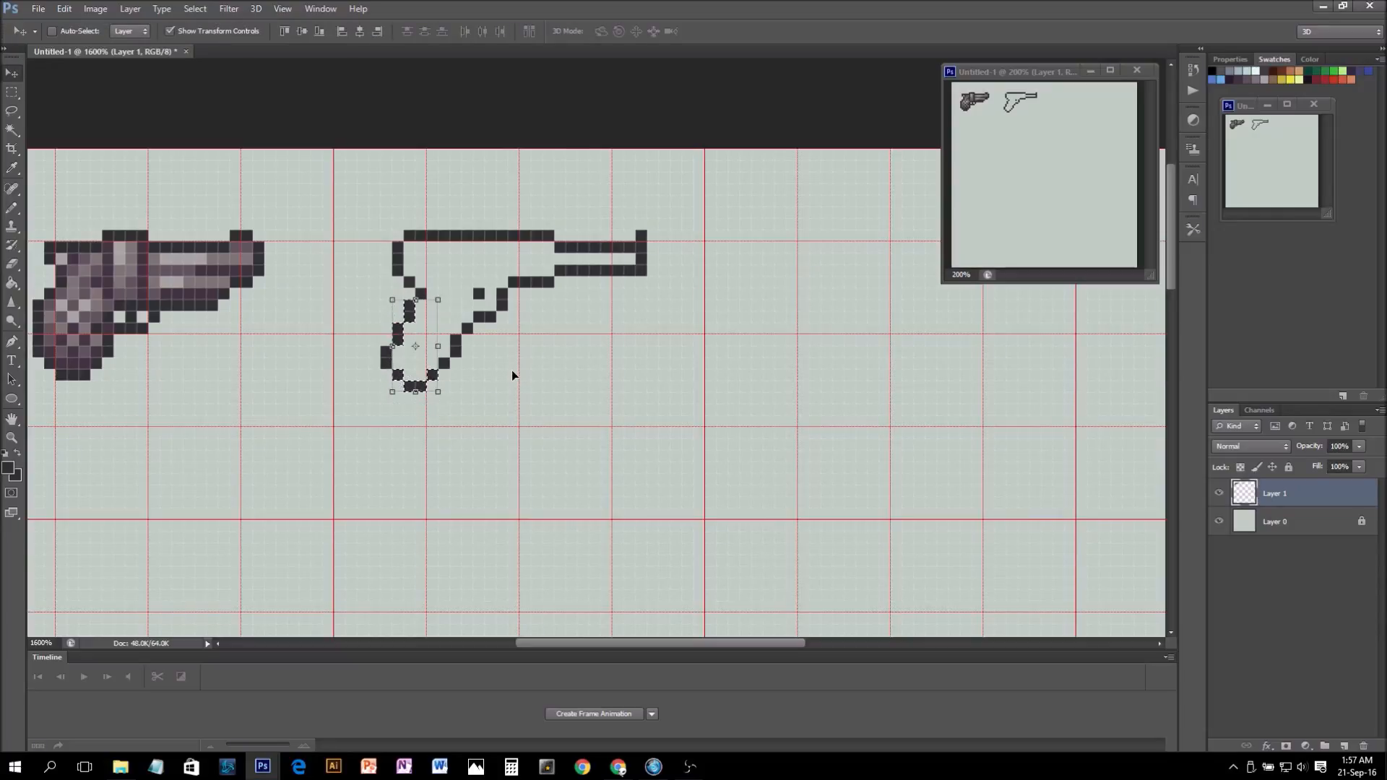
key("m")
left_click_drag(369, 334, 404, 380, "shift")
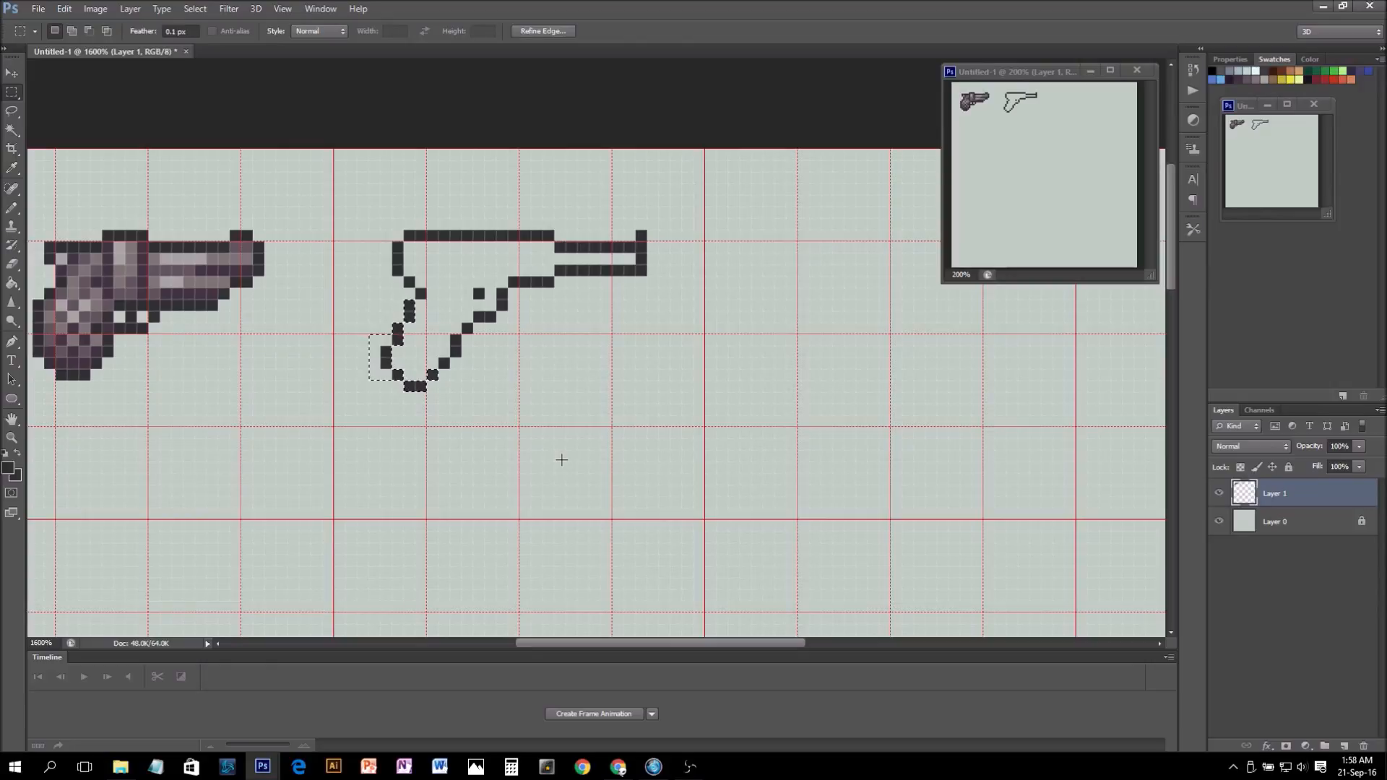
key("v")
key("Down")
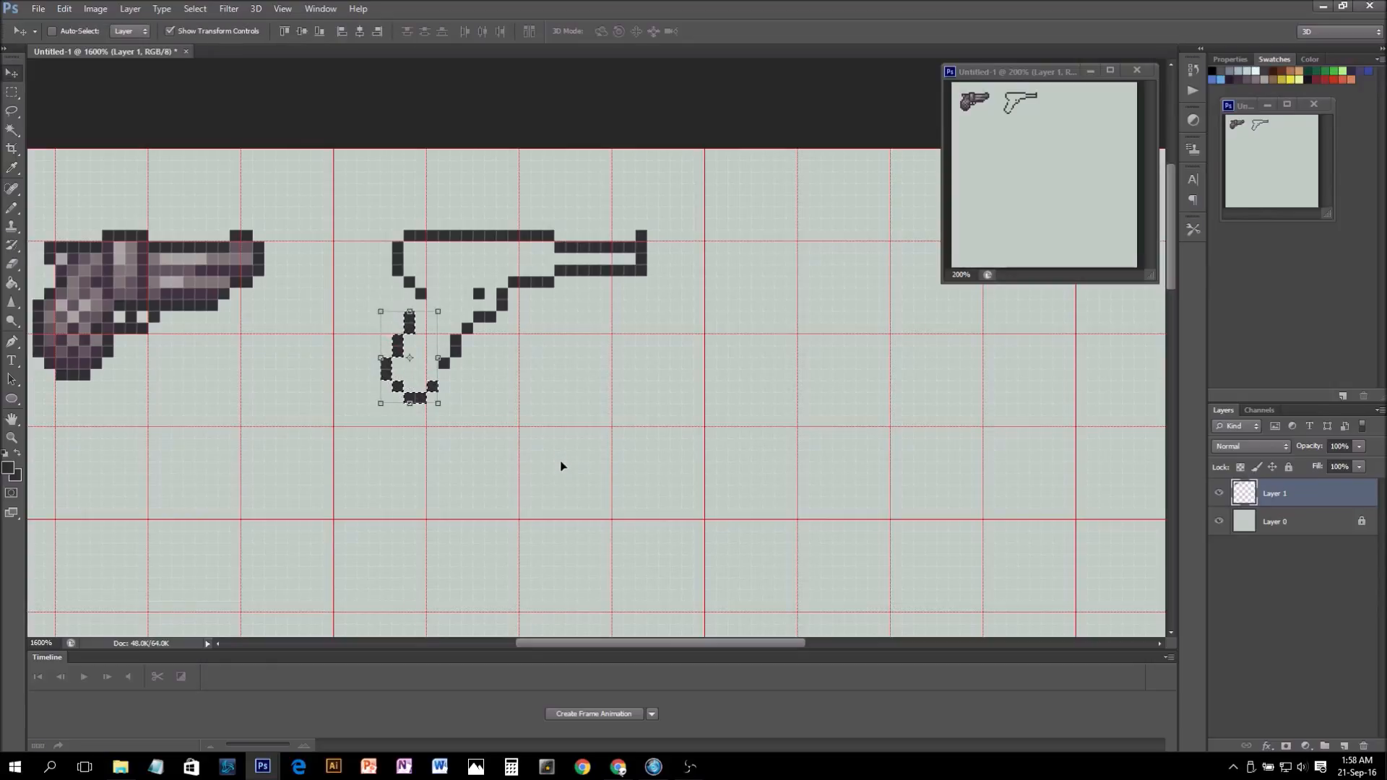
key("m")
key("ctrl+d")
- Close the two gaps in the grip outline and raise a two-pixel bump on the frame's top edge, erasing the line beneath it
key("b")
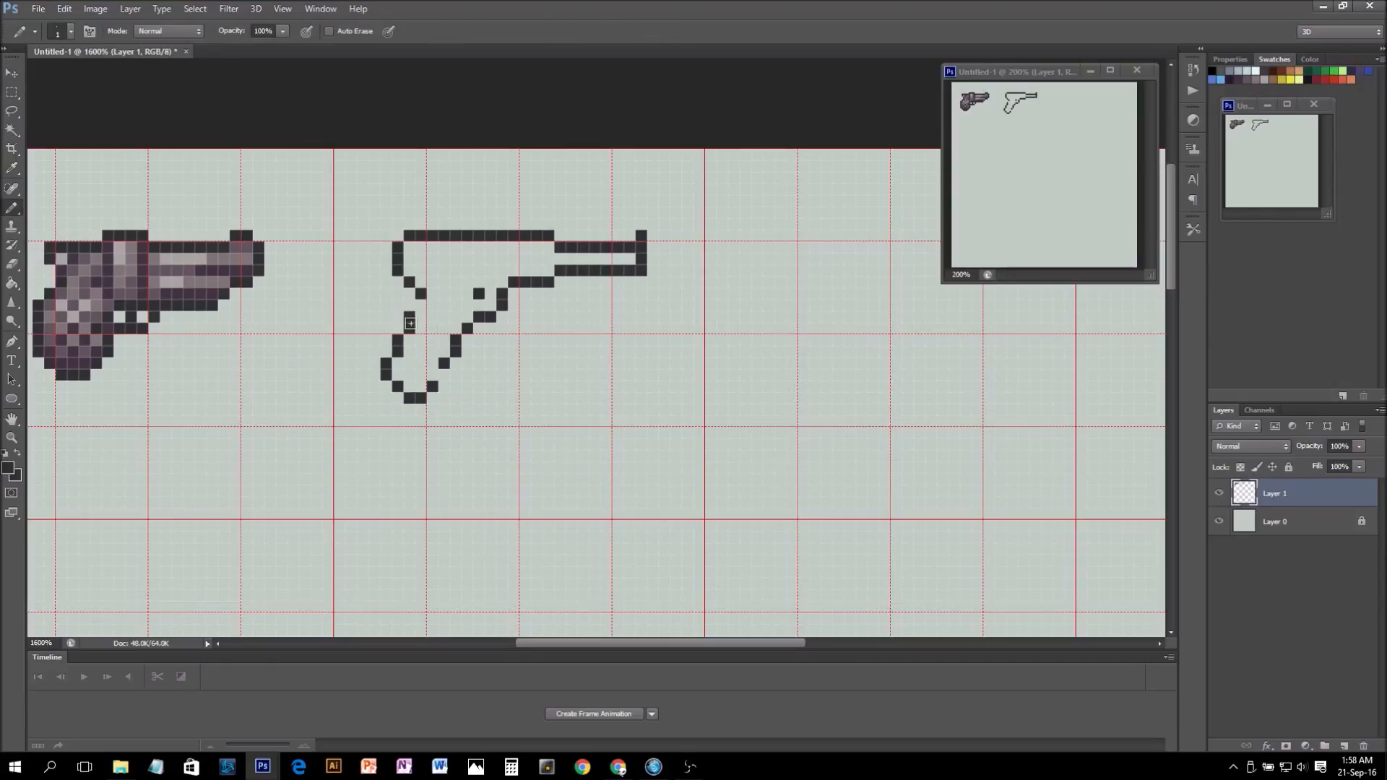
left_click(421, 305)
left_click(441, 375)
left_click_drag(433, 222, 449, 235)
key("e")
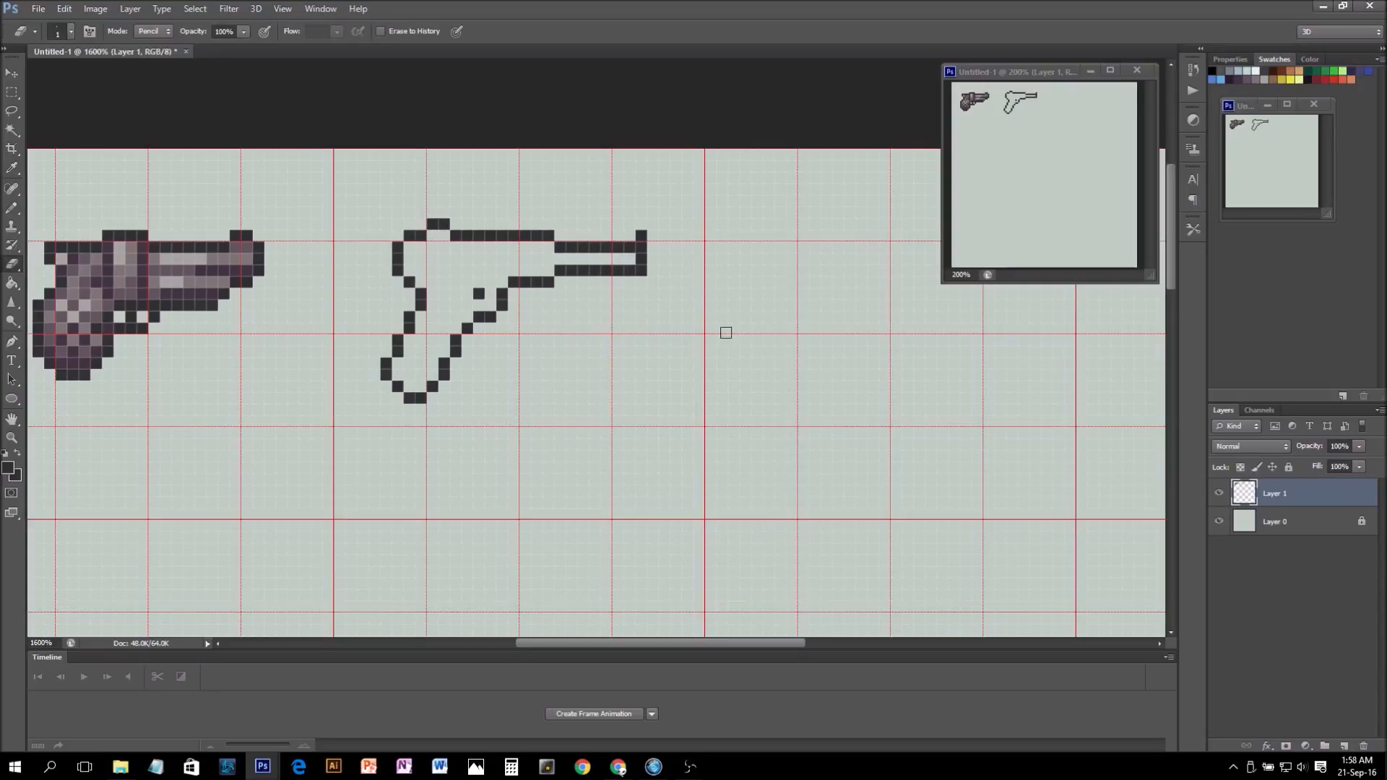
- Shift the front sight one pixel back and erase the muzzle's outer corner pixels to round it
key("b")
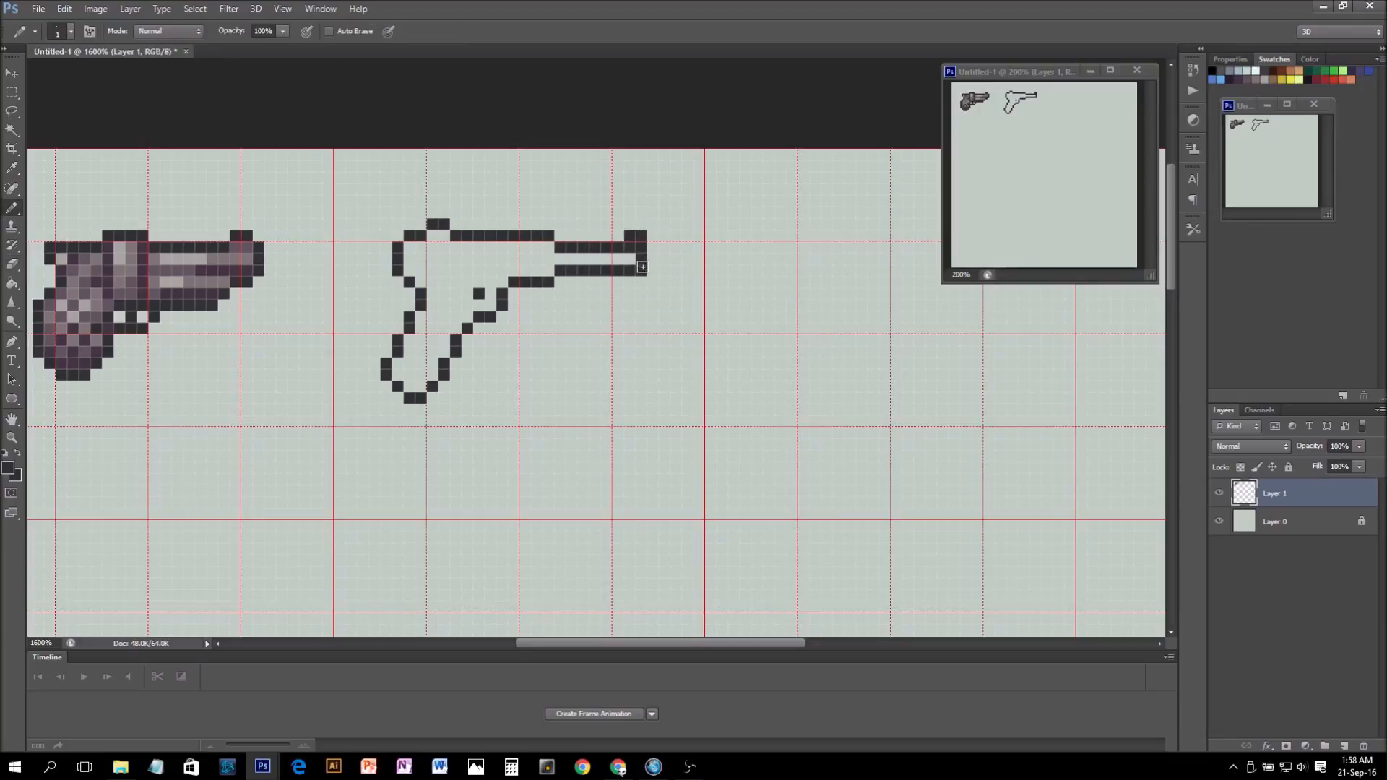
key("e")
left_click(632, 248)
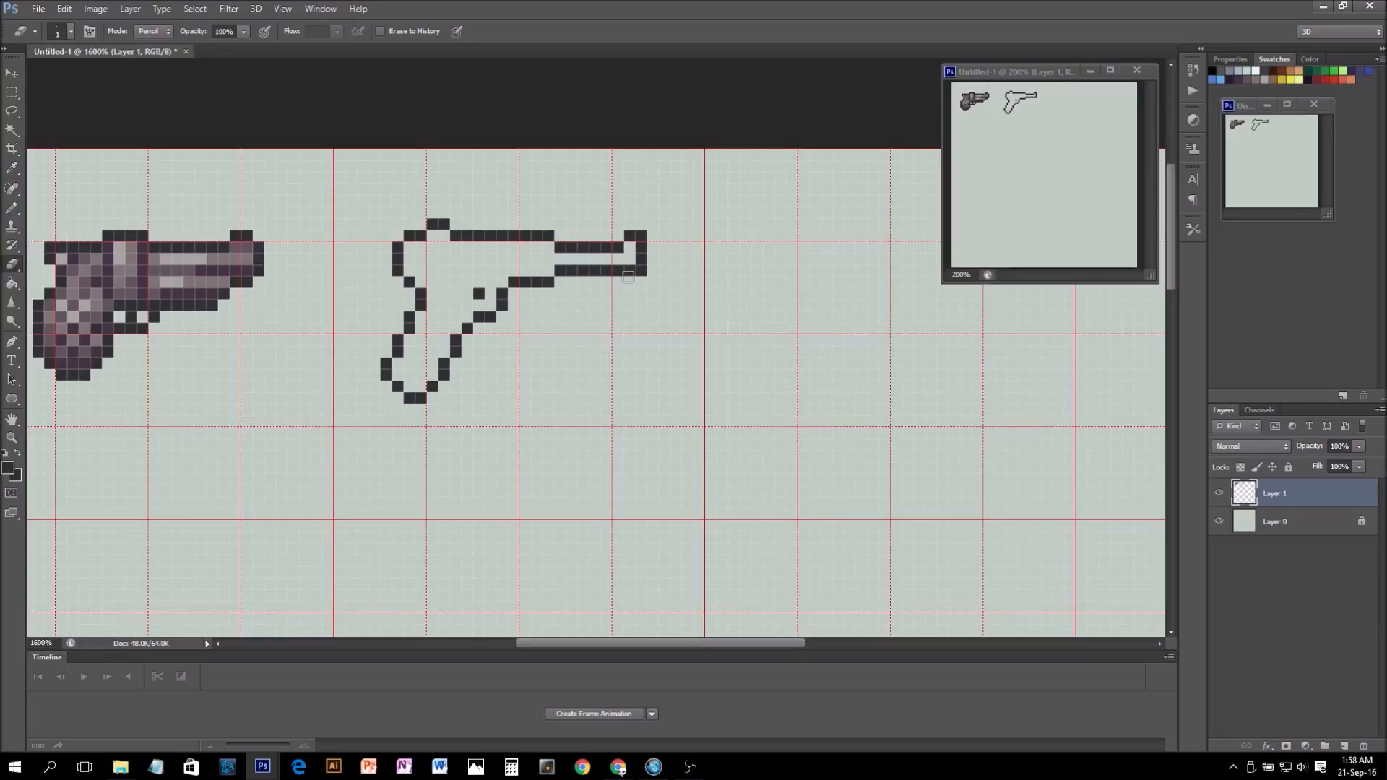
left_click(640, 270)
left_click(639, 234)
- Draw the trigger guard's rear side and extend the frame's lower edge back above it, erasing the corner pixel
key("b")
left_click_drag(479, 315, 479, 300)
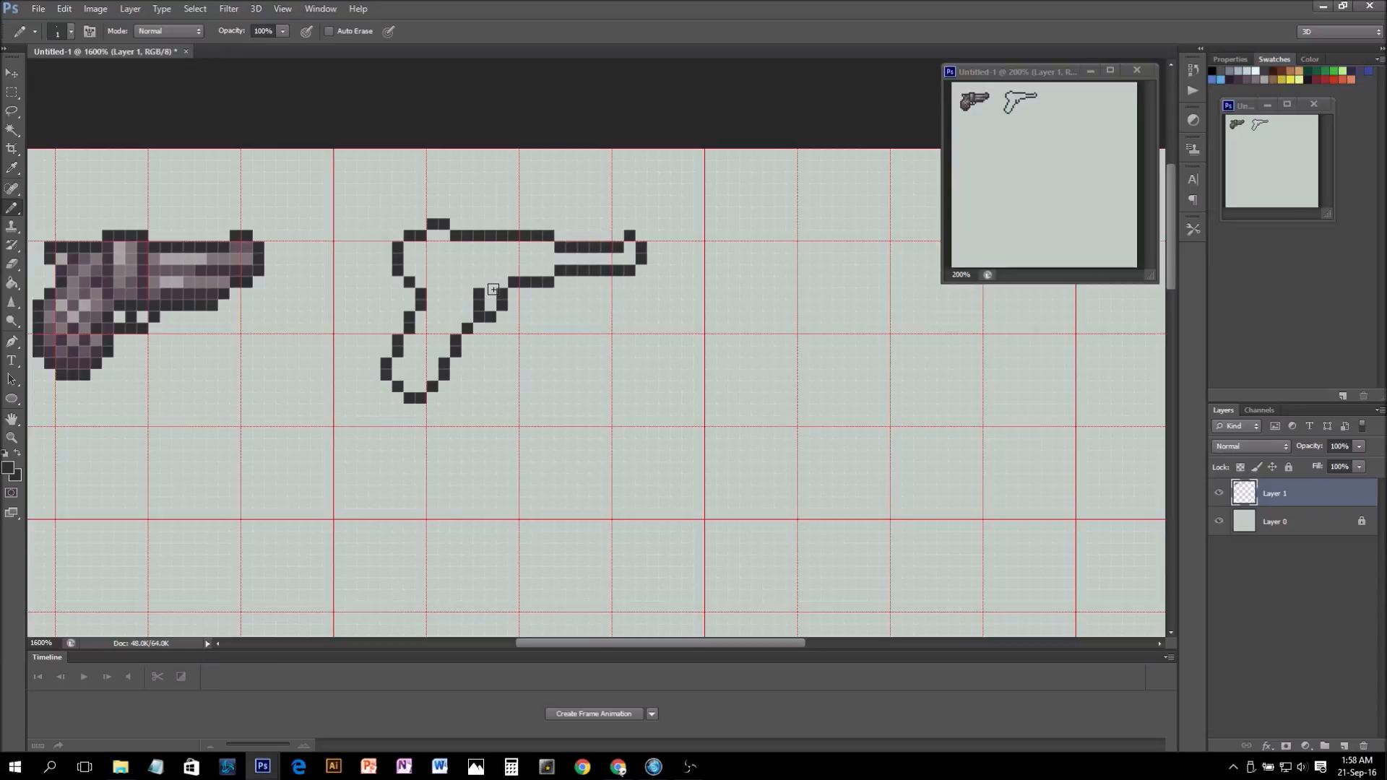
left_click_drag(503, 282, 479, 284)
key("e")
left_click(481, 281)
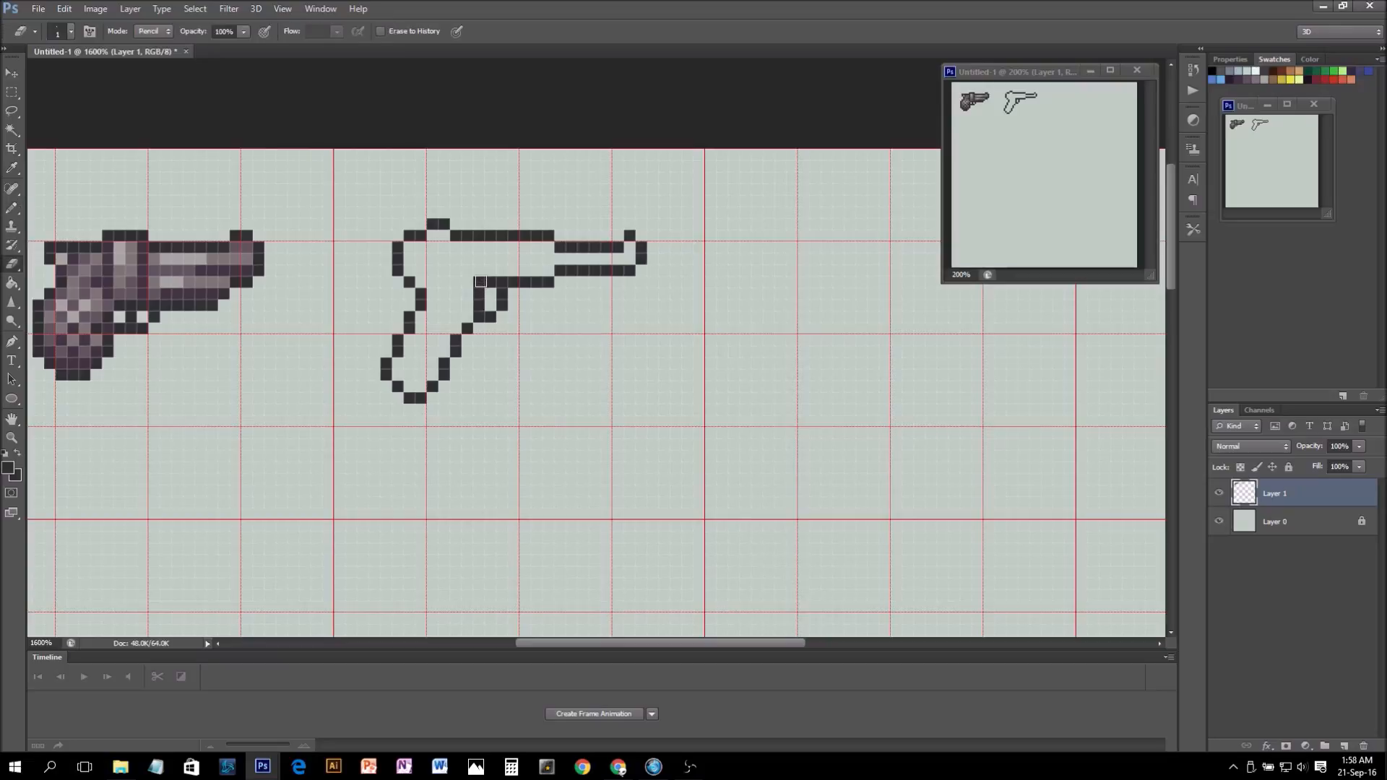
- Extend the grip's front outline up behind the trigger guard and erase the doubled pixel inside it
key("b")
left_click_drag(467, 315, 467, 305)
left_click(489, 316)
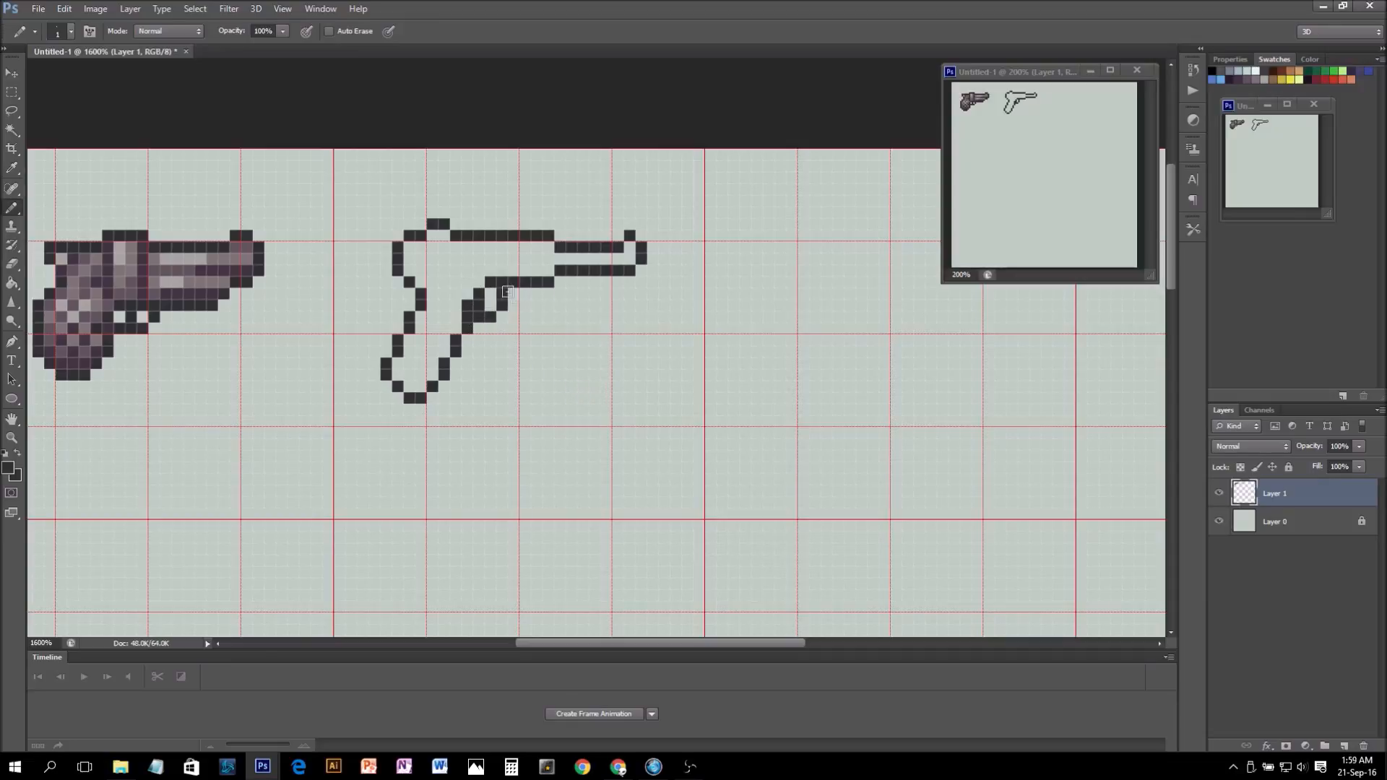
left_click(482, 323)
key("e")
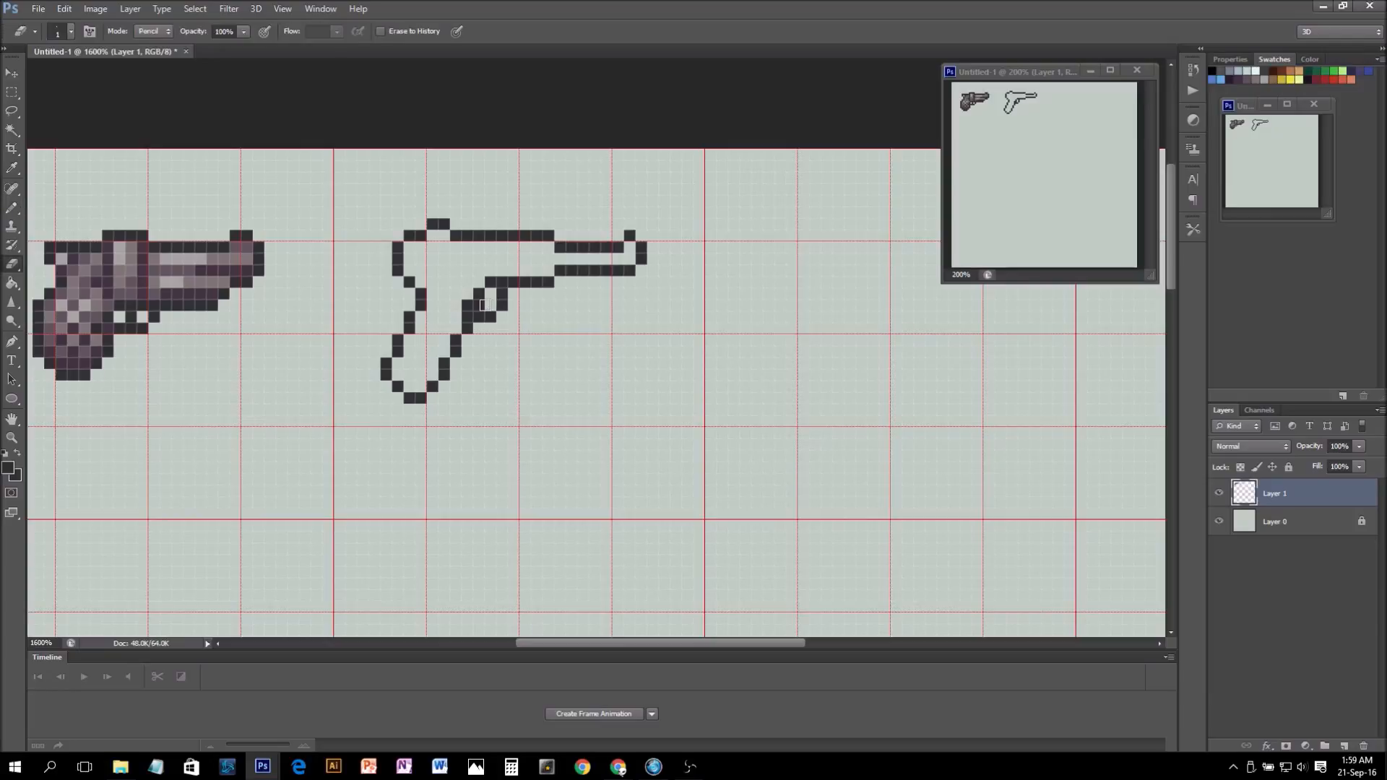
key("b")
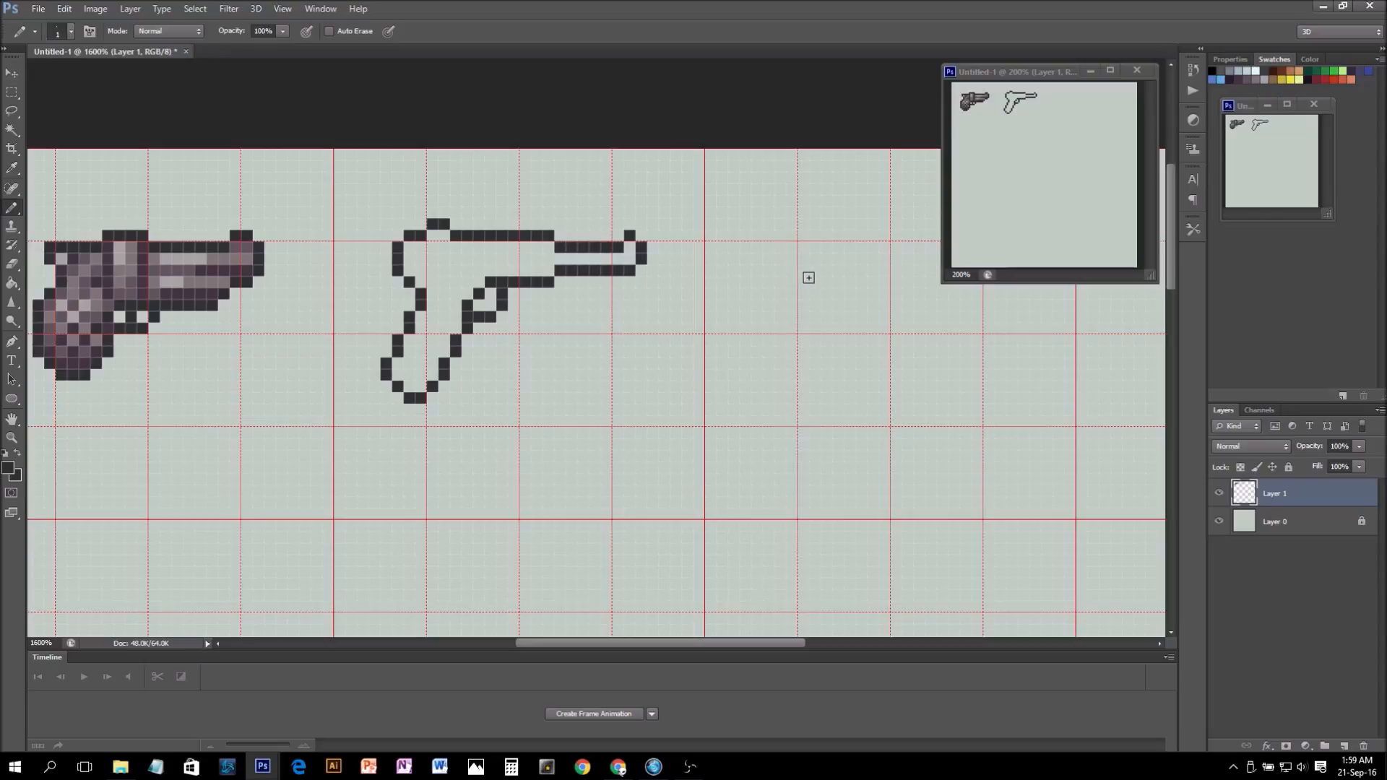
- Fill the second pistol's interior with the mid grey-mauve swatch
key("alt")
left_click(1256, 71)
key("g")
left_click(503, 266)
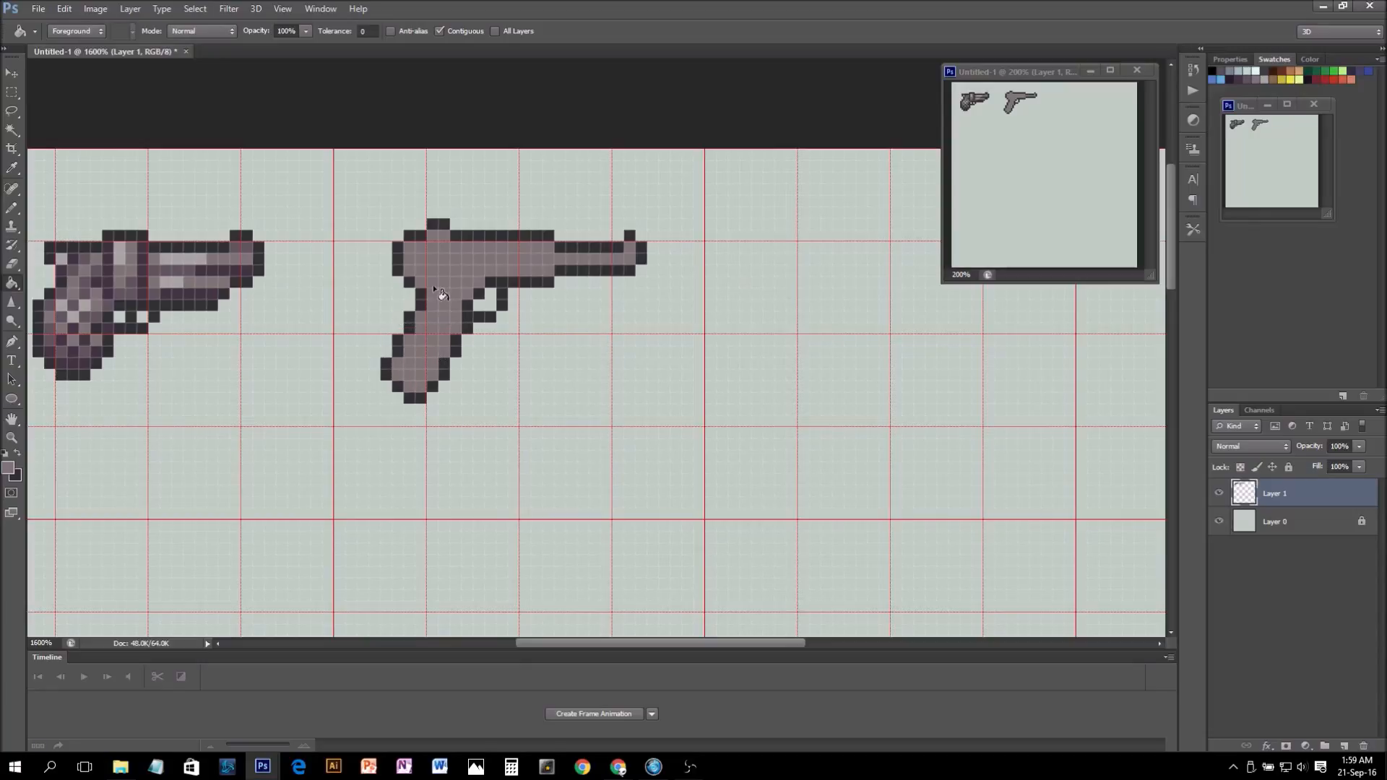
- Widen the front sight one pixel backward in the outline colour and add a light highlight pixel beneath it
key("b")
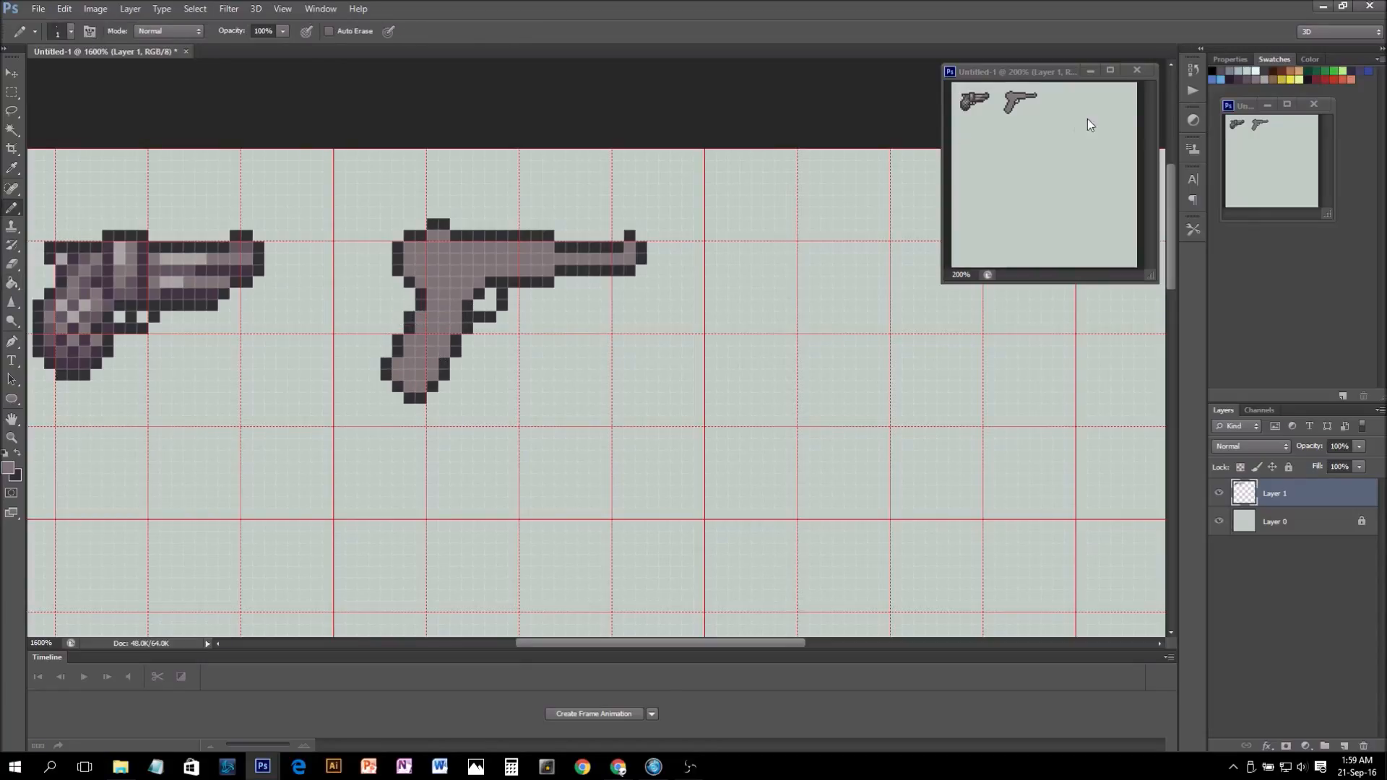
left_click(1269, 75)
left_click(618, 258)
left_click(621, 252)
left_click(633, 234, "alt")
left_click(618, 235)
left_click(626, 249, "alt")
left_click(620, 248)
left_click(619, 249, "alt")
- Paint a light highlight row along the frame's upper inside edge, plus single highlights at the rear corner and bump
left_click(456, 246)
left_click(491, 245, "shift")
left_click_drag(491, 245, 528, 245)
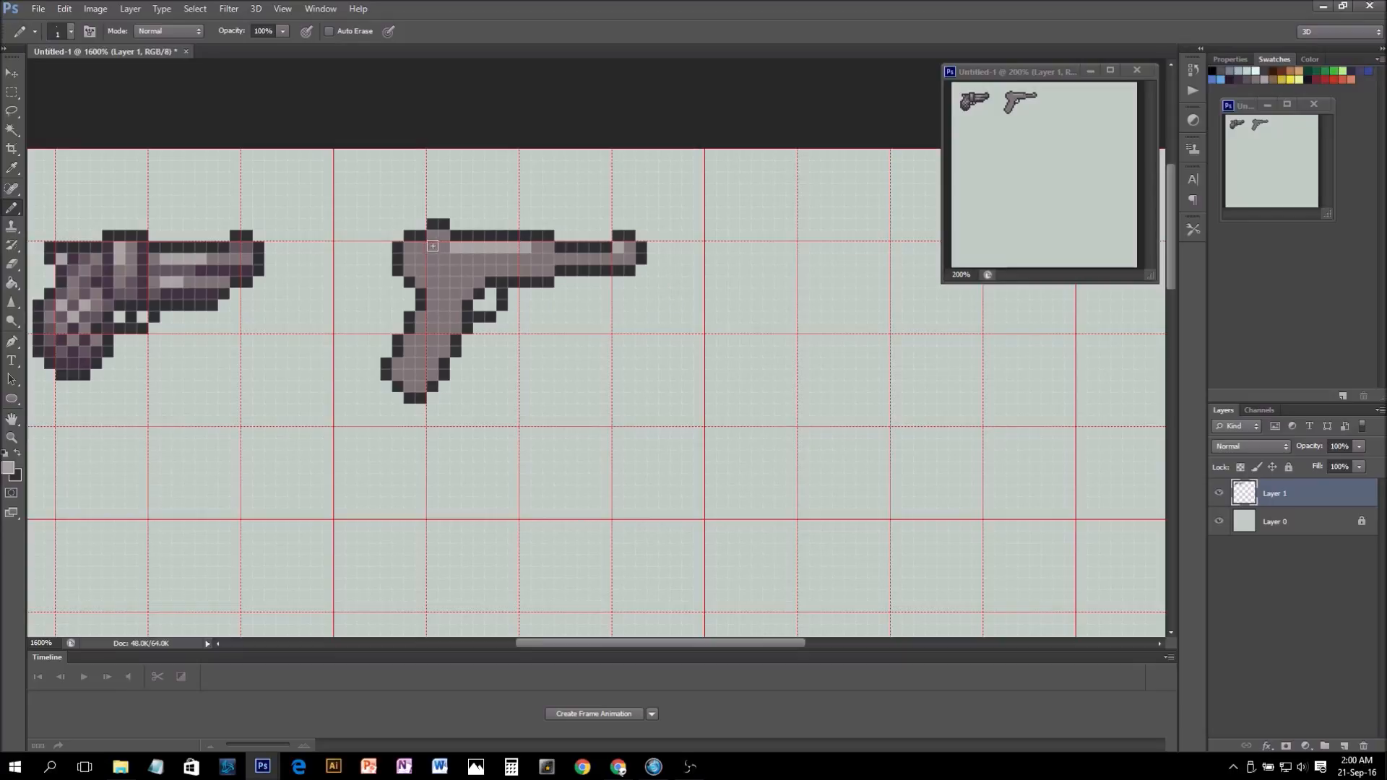
left_click(409, 245)
left_click(434, 234)
left_click(156, 271, "alt")
left_click(455, 246)
mouse_move(445, 257)
left_mouse_down()
mouse_move(424, 246)
mouse_move(432, 258)
left_mouse_up()
key("ctrl+z")
left_click(421, 246)
- Erase the raised two-pixel bump's outline and redraw it one pixel further forward
key("e")
left_click_drag(440, 230, 432, 223)
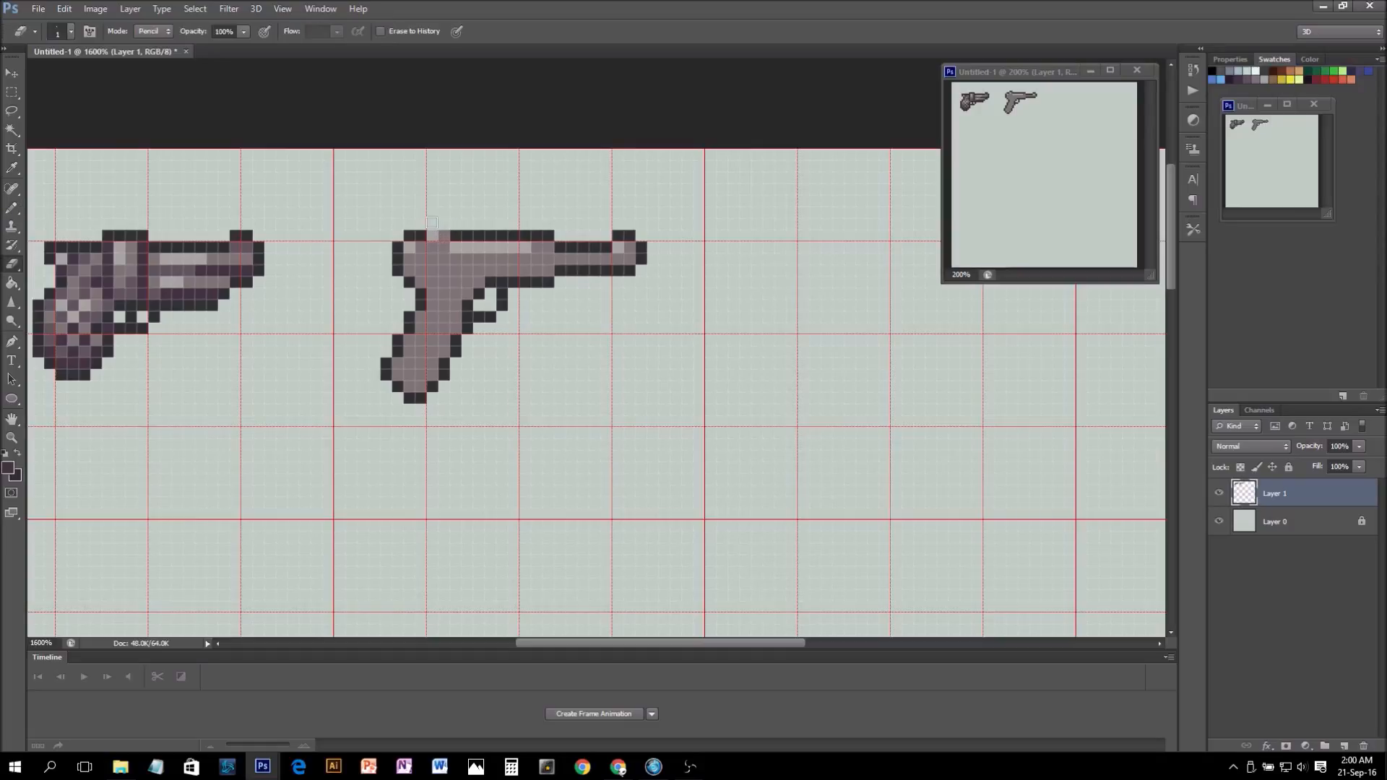
key("b")
left_click_drag(442, 224, 457, 223)
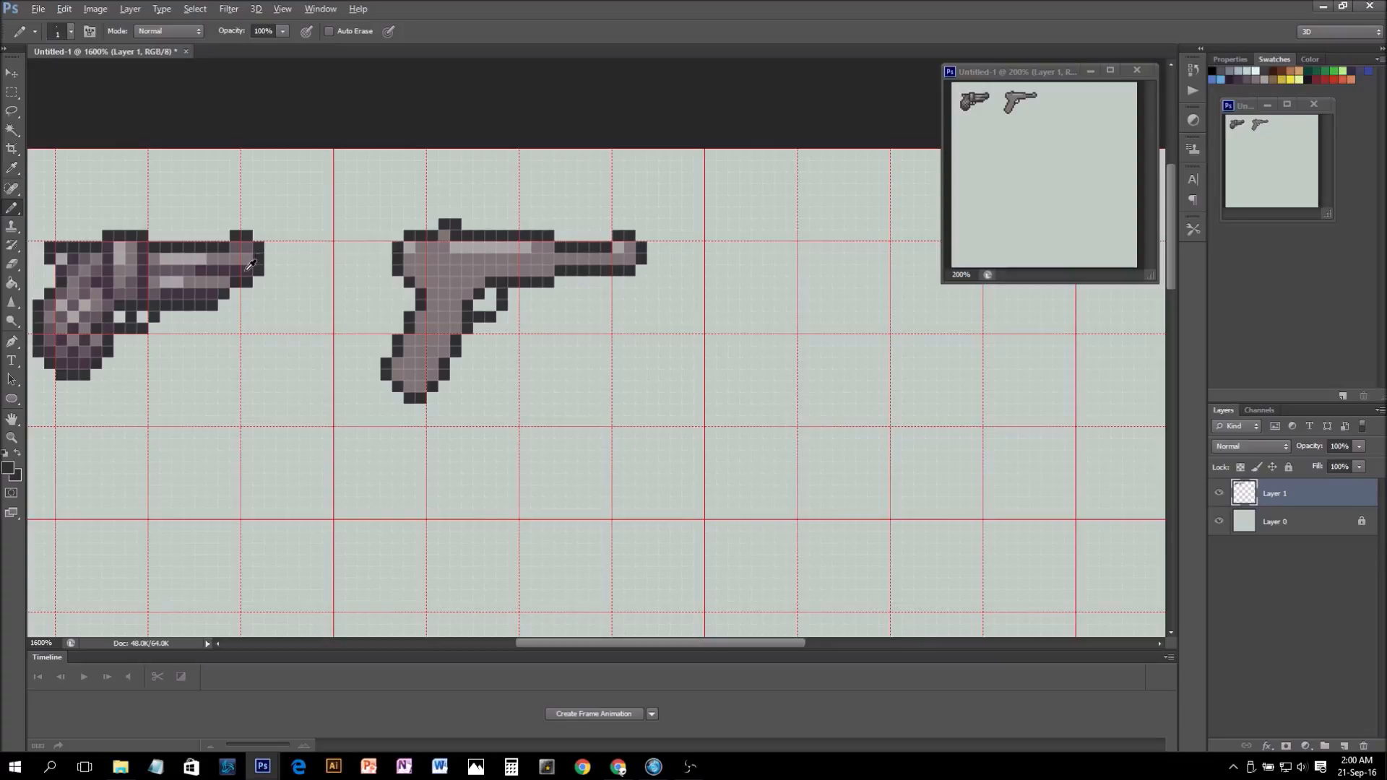
- Shade a dark rounded outline on the frame beneath the raised bump
left_click(466, 245)
left_click(455, 257)
left_click(443, 258)
left_click(432, 247)
left_click(433, 241, "alt")
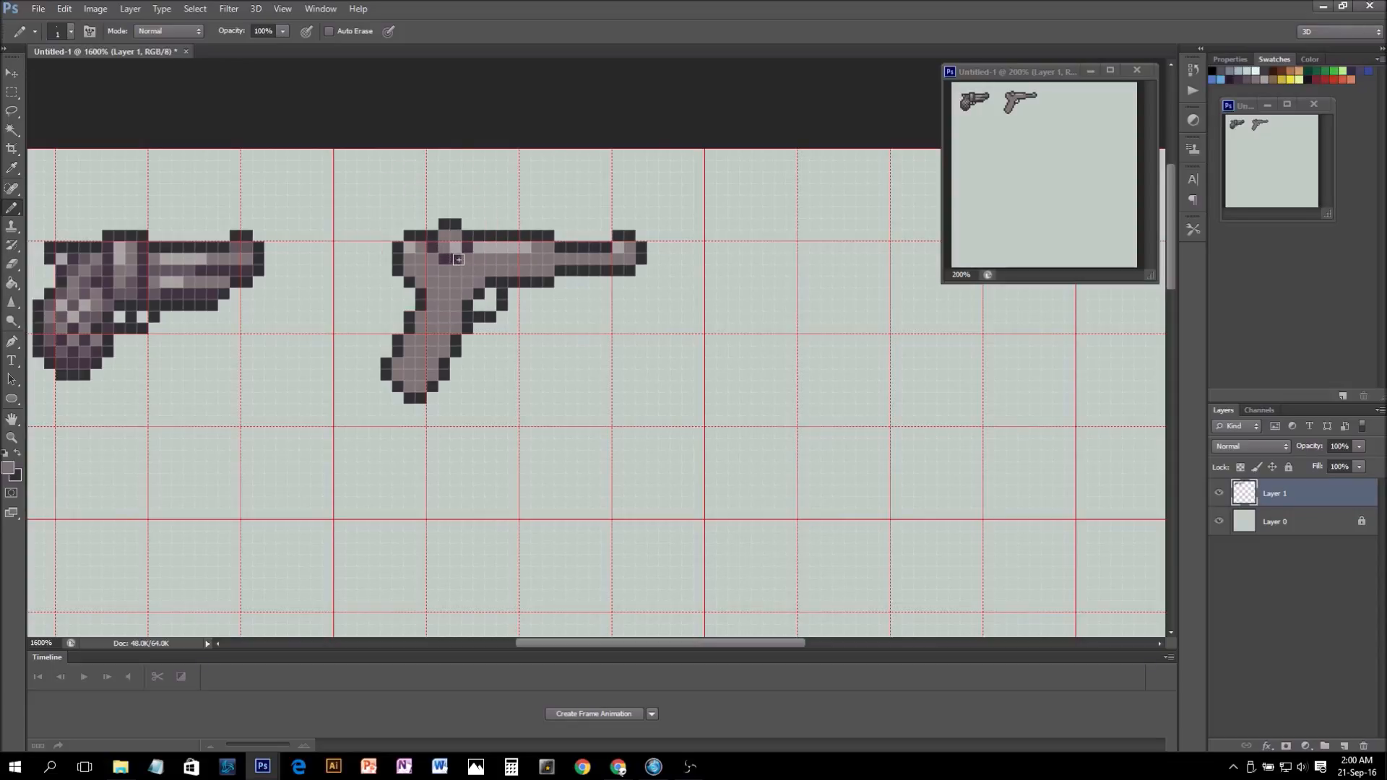
- Add a light highlight pixel inside the bump and darken a pixel within the rounded shape below it
left_click(488, 246, "alt")
left_click(445, 236)
left_click(466, 246, "alt")
left_click(454, 246)
key("alt")
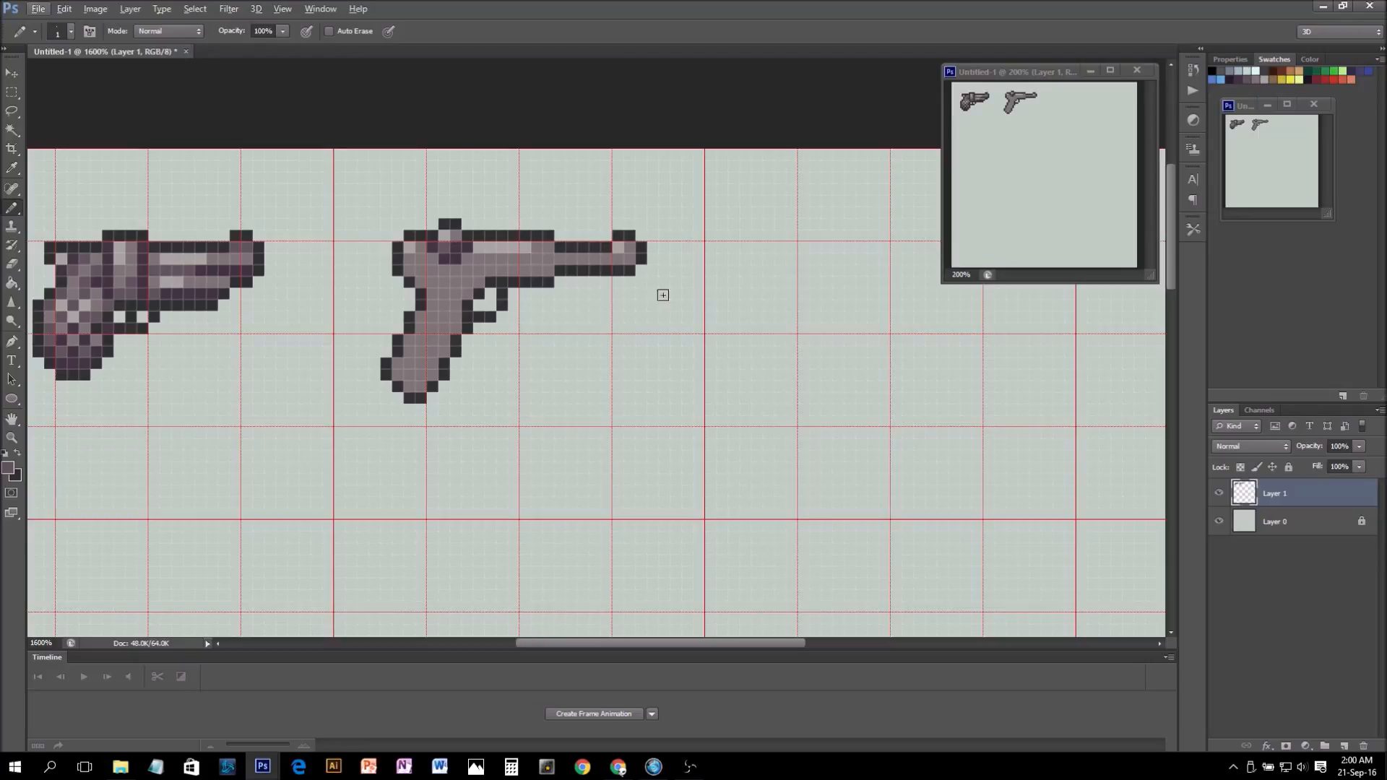
- Paint a light highlight row along the frame's lower inside edge above the trigger guard
left_click(495, 253, "alt")
left_click_drag(536, 269, 462, 271)
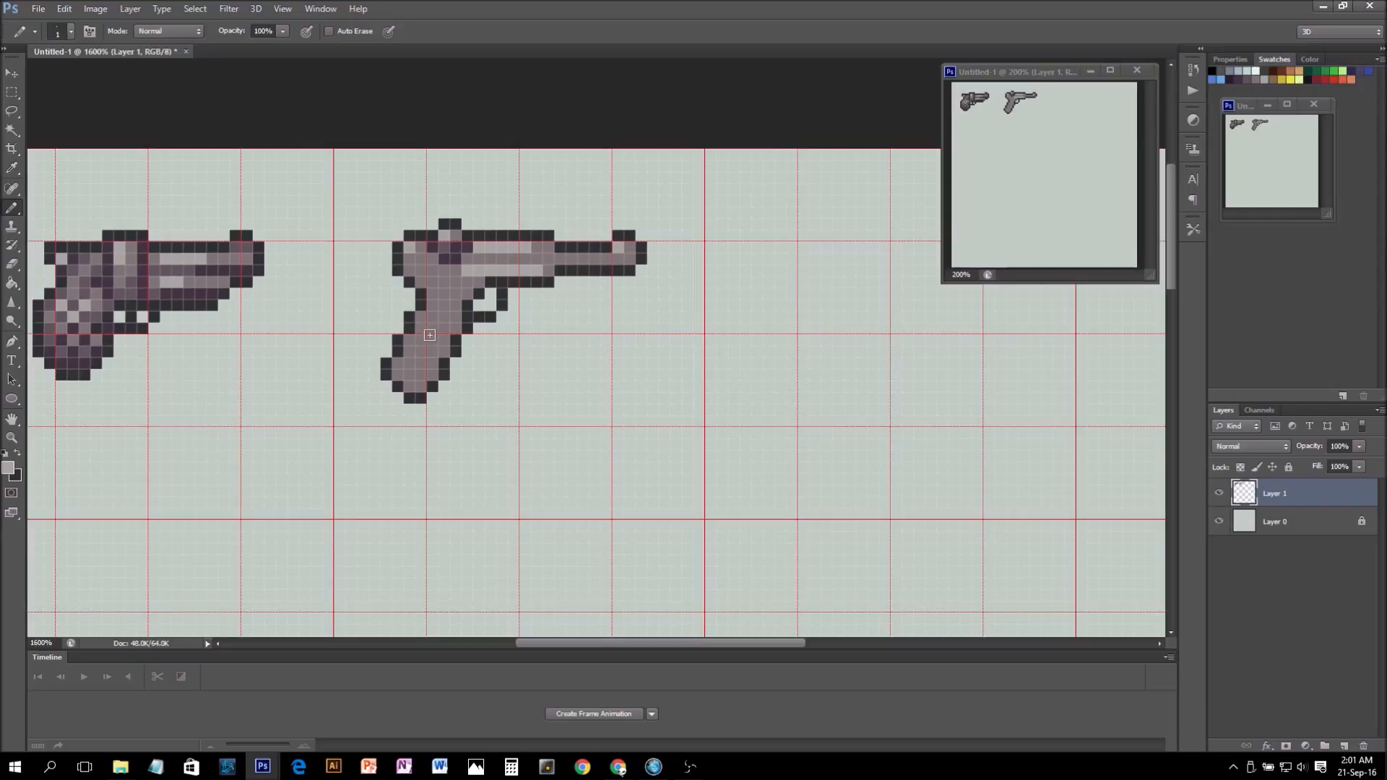
key("x")
key("c")
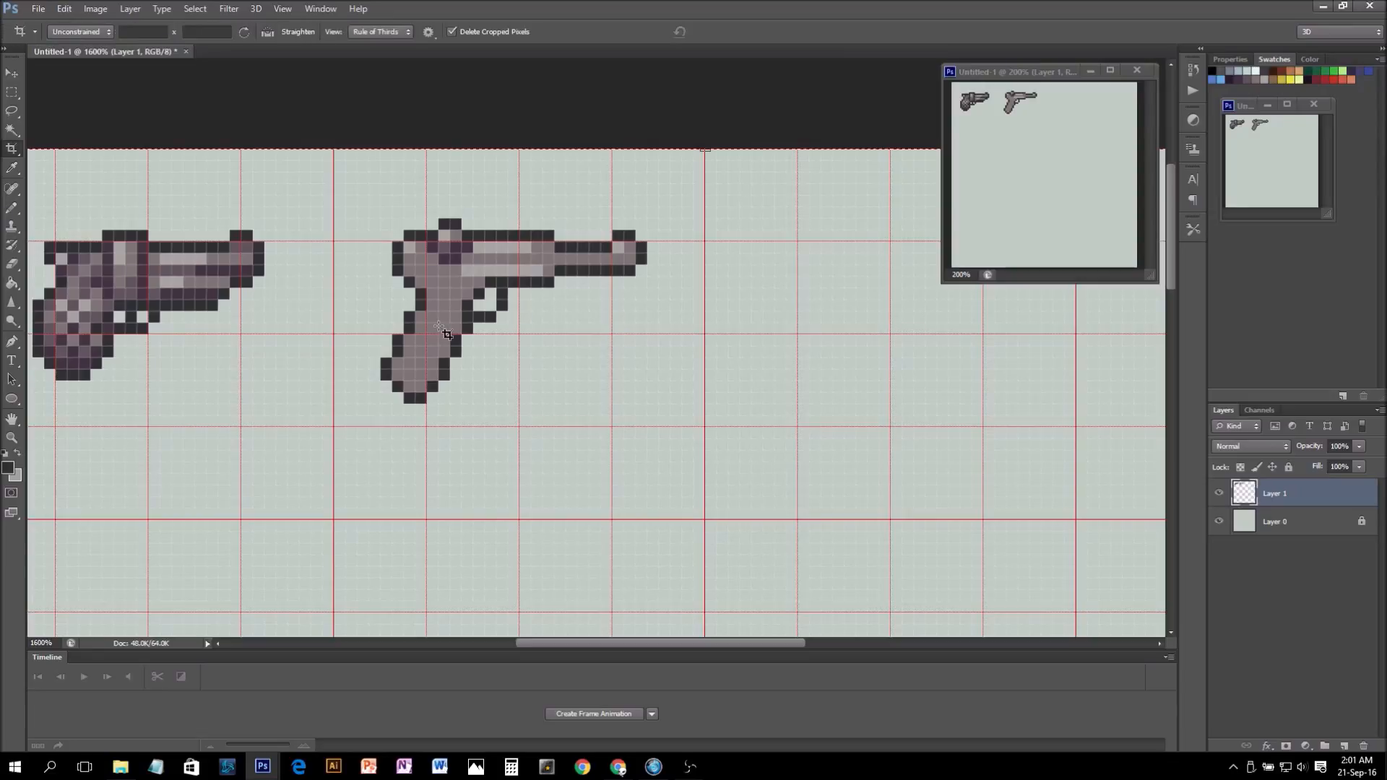
key("alt")
key("b")
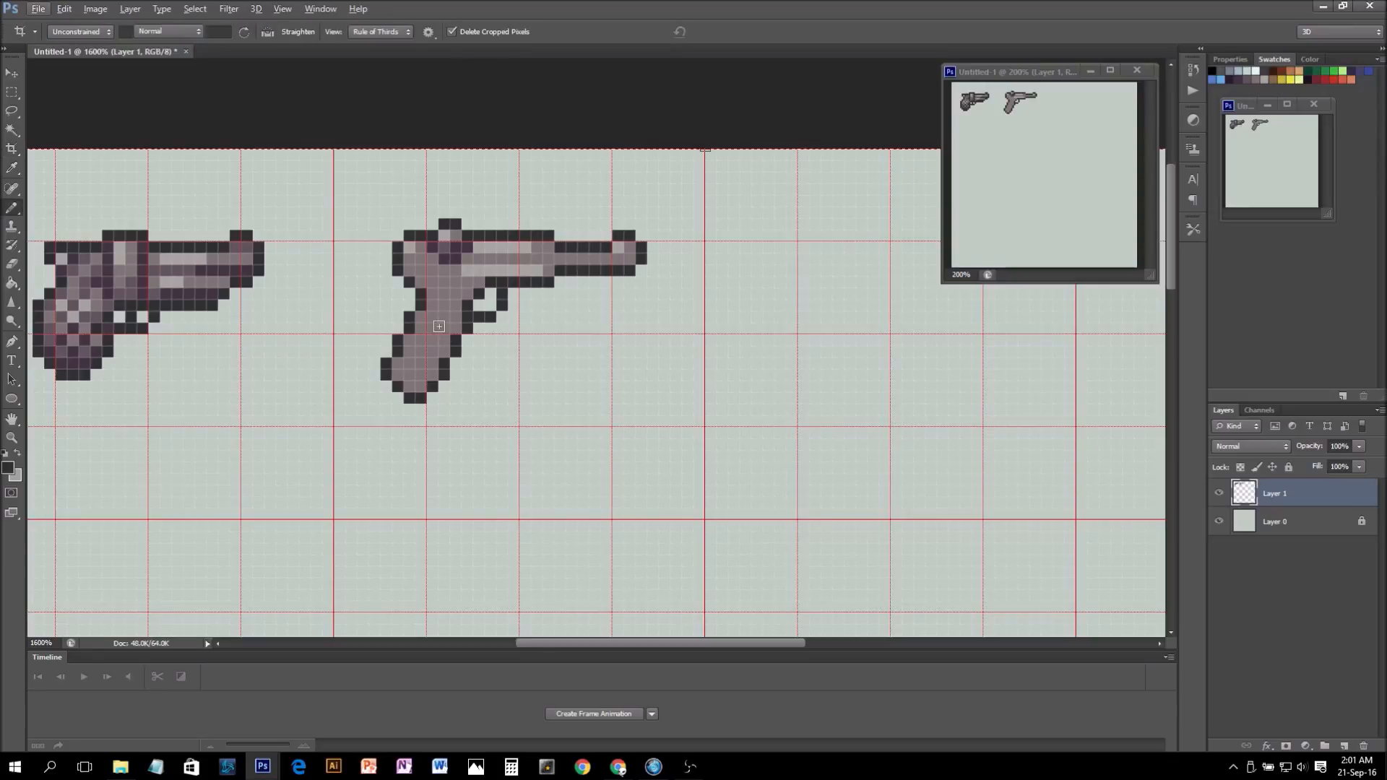
key("alt")
key("alt")
key("alt")
- Enlarge the trigger guard by redrawing its outline one pixel forward and down, erasing the old inner line
left_click(451, 245, "alt")
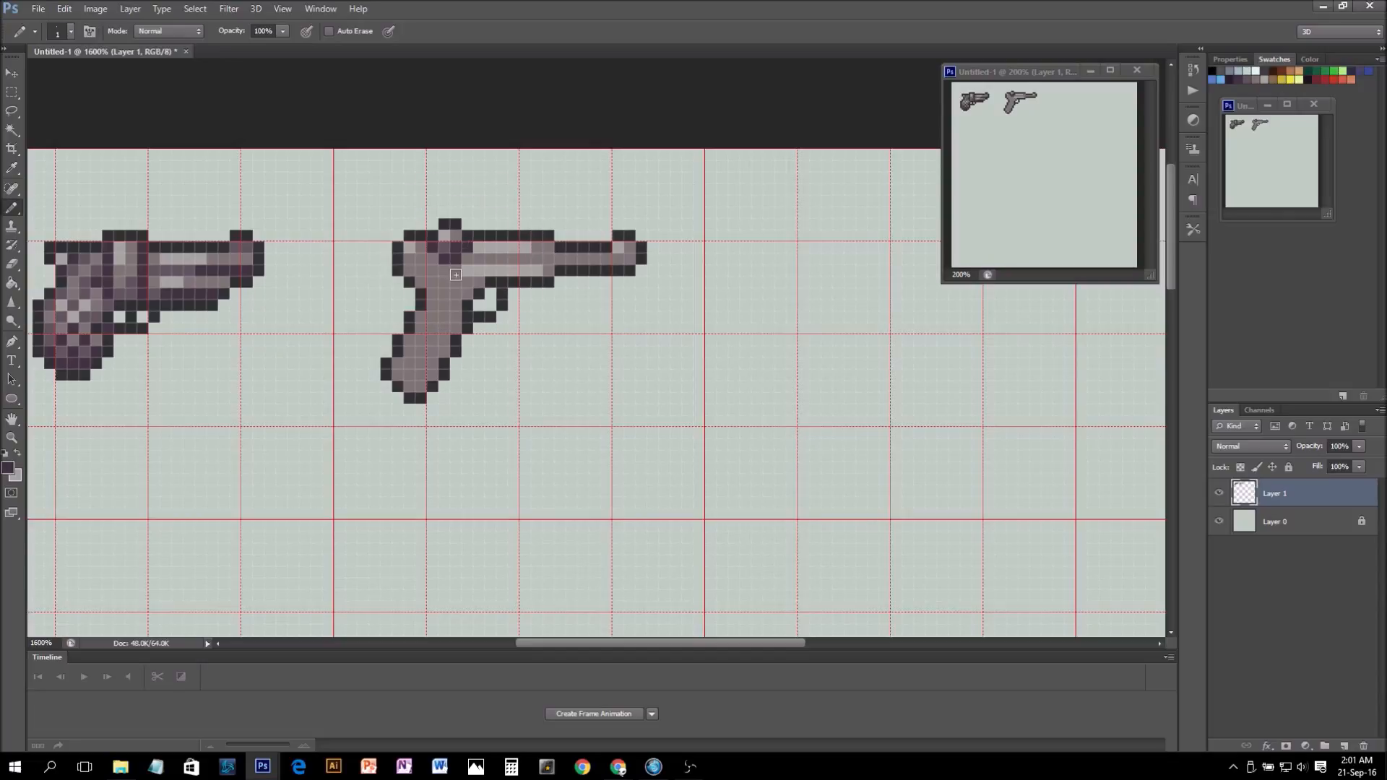
left_click(511, 295)
left_click(512, 305)
left_click(501, 317)
key("e")
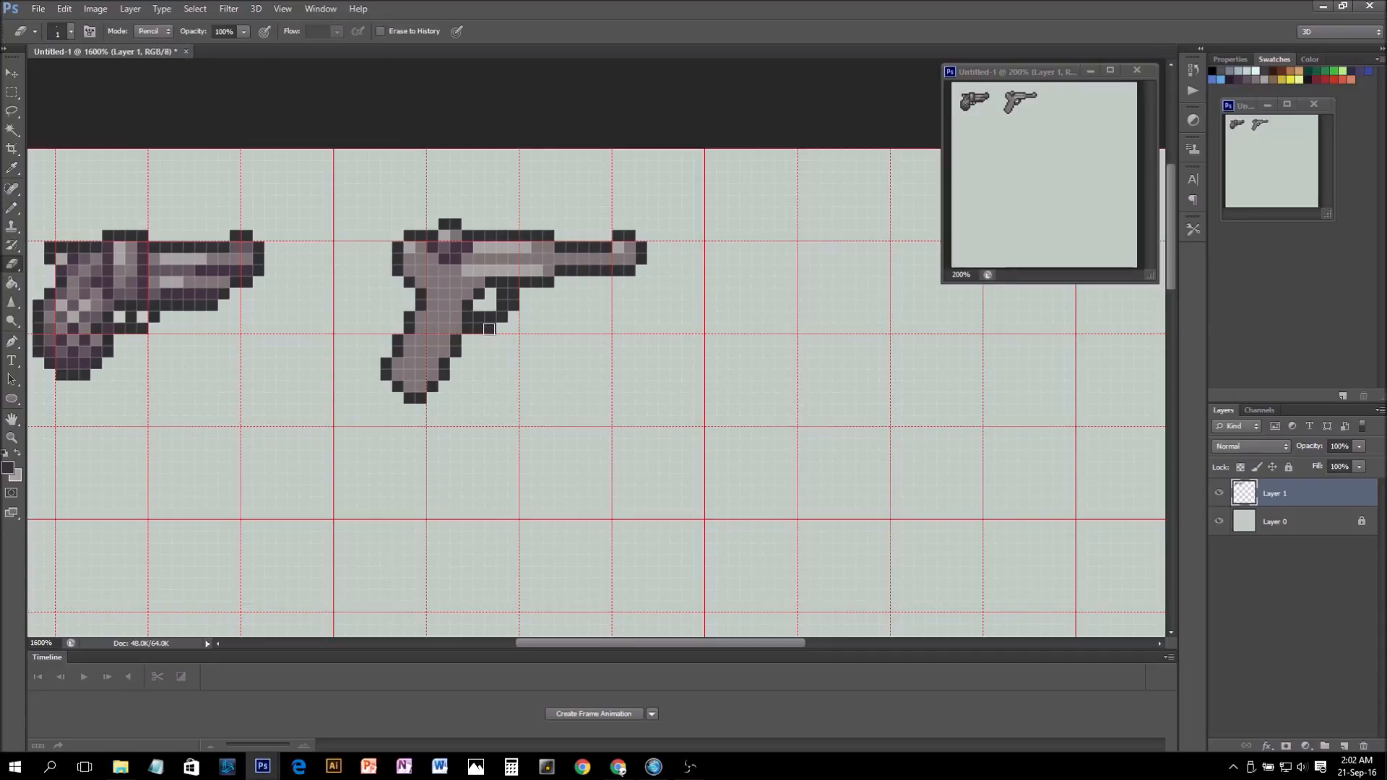
left_click_drag(502, 302, 482, 319)
- Draw a small dark trigger inside the enlarged trigger guard
key("b")
left_click(454, 258, "alt")
left_click(479, 304)
left_click(490, 316)
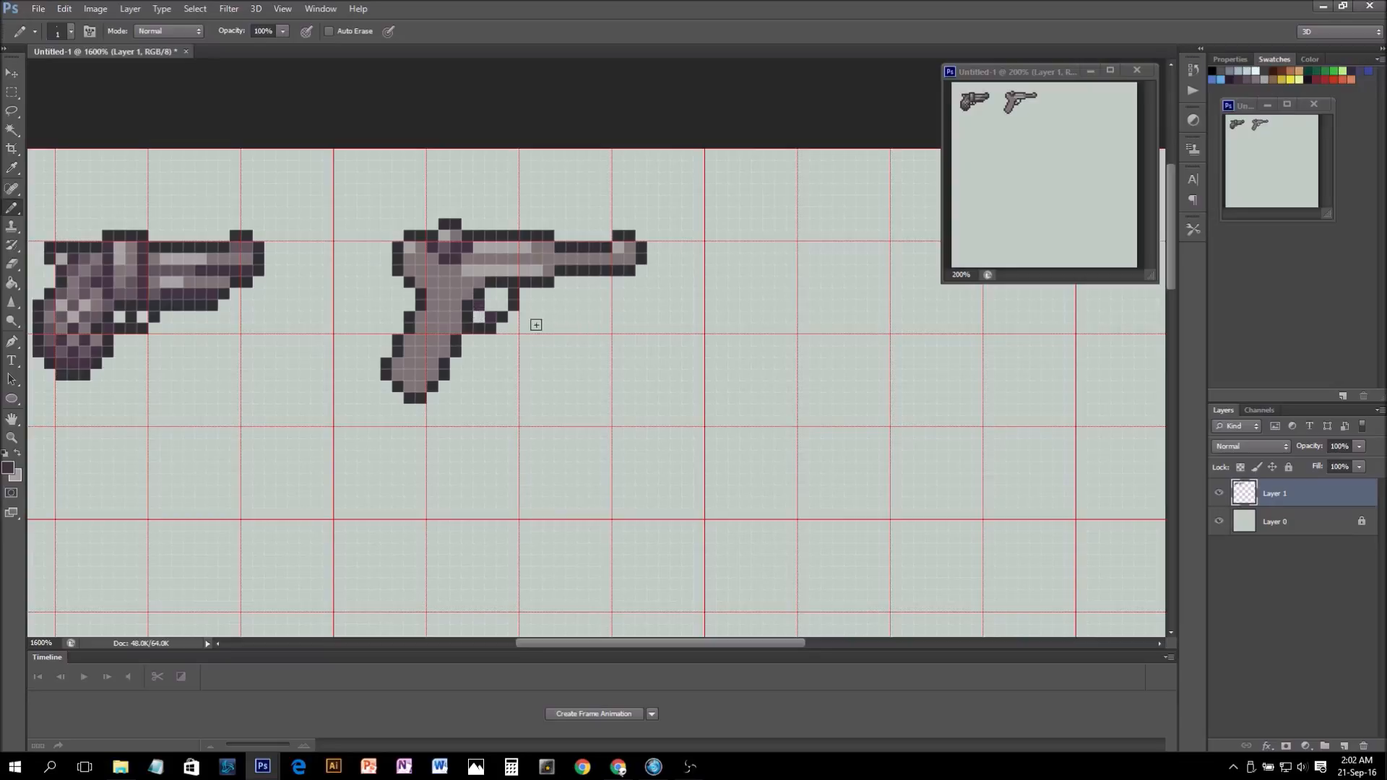
left_click(485, 293)
left_click(488, 307)
- Shade the interior of the thin barrel section dark mauve and add a shadow pixel near the muzzle
left_click(409, 263, "alt")
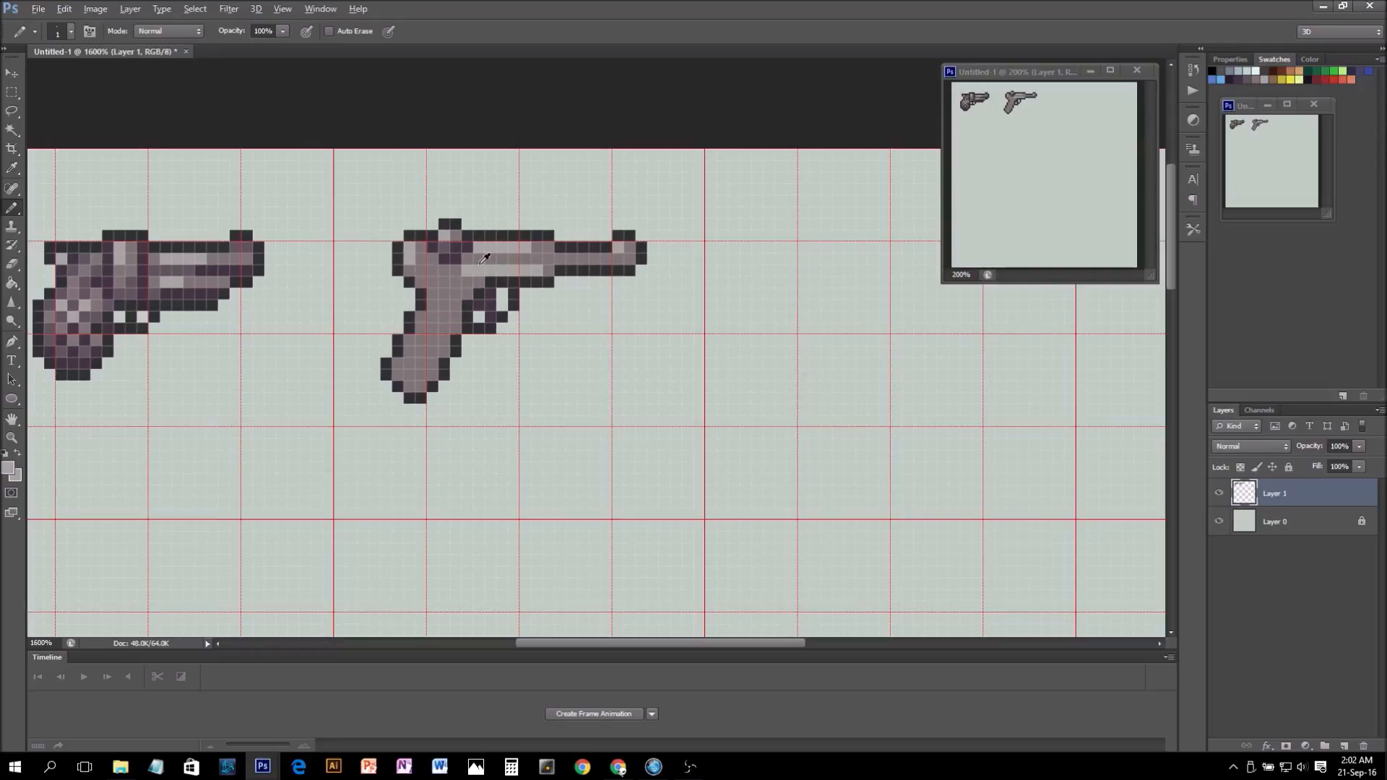
left_click(449, 246, "alt")
left_click_drag(595, 258, 560, 259)
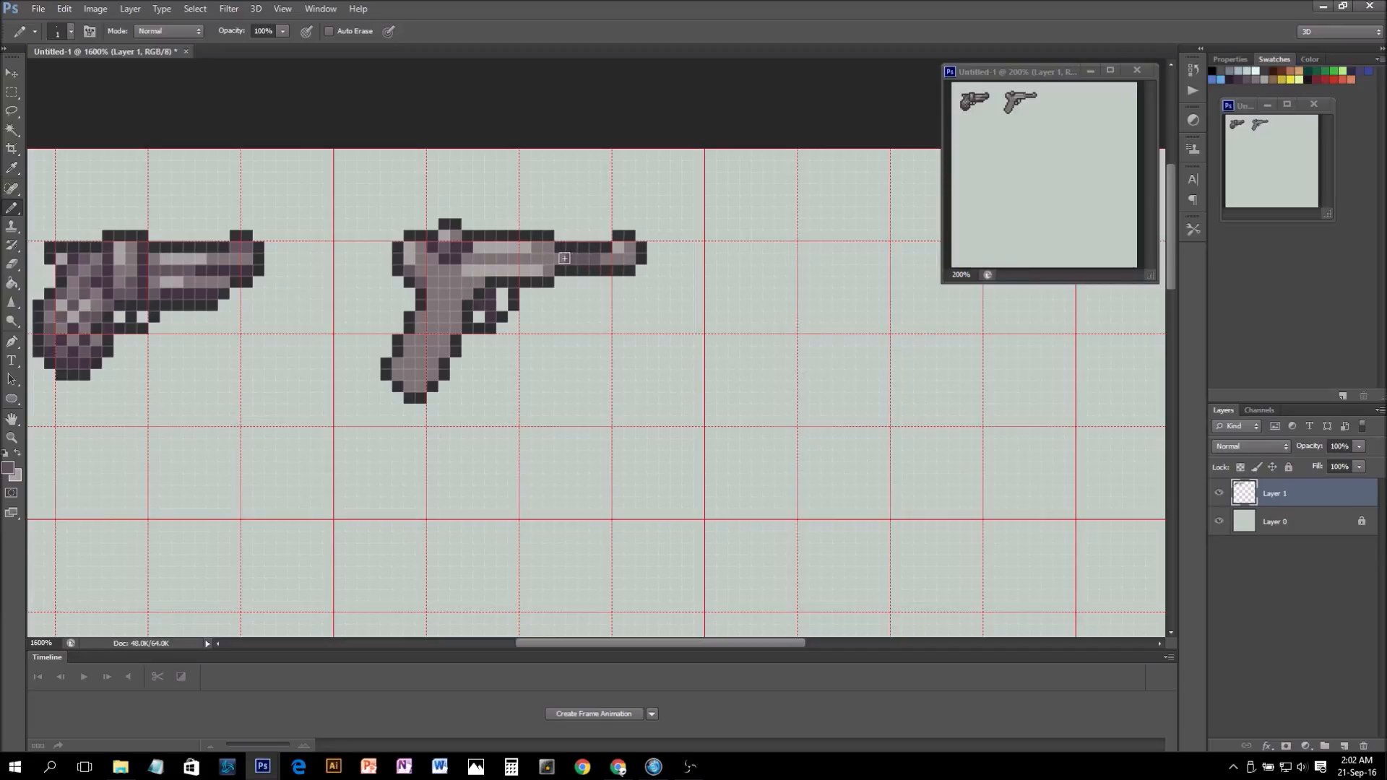
left_click(629, 260)
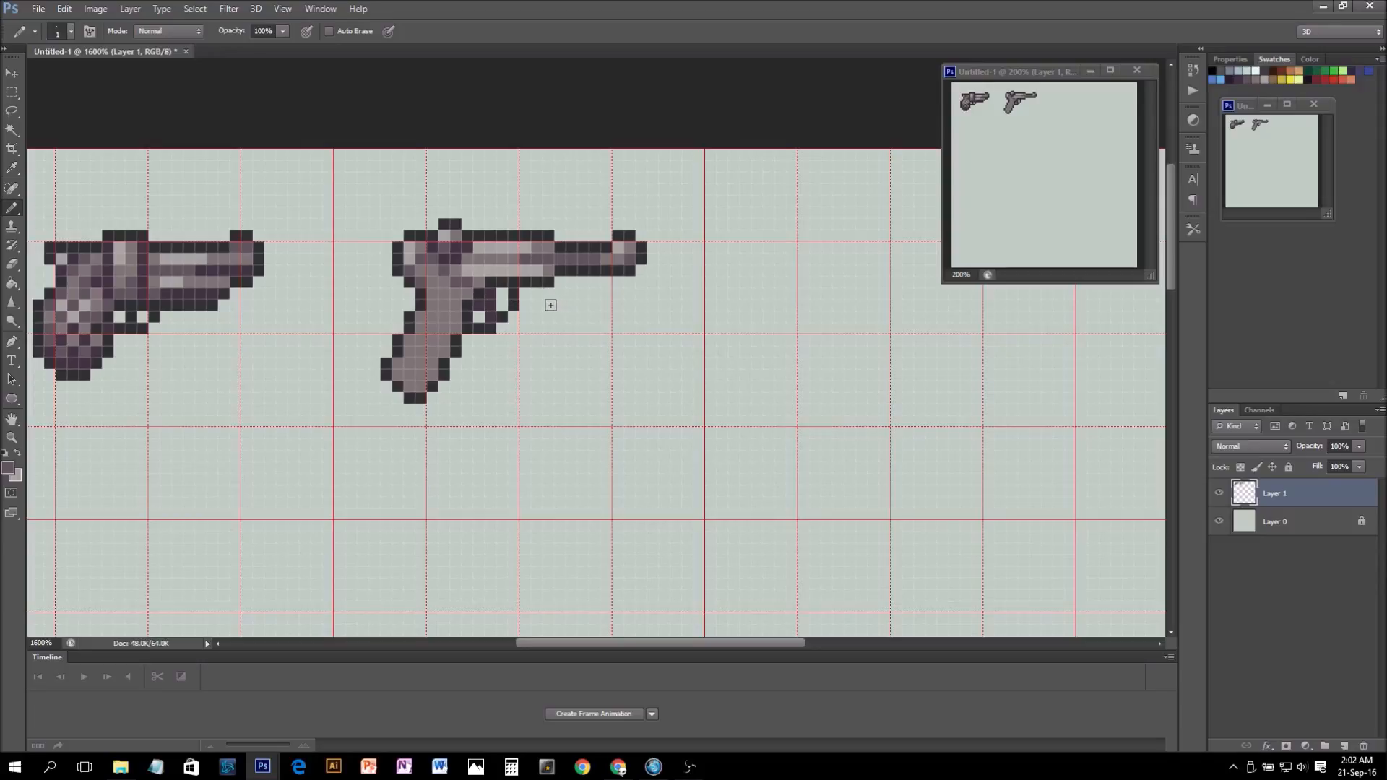
- Shade the second pistol's frame above the trigger guard and at its front end, using dark and mid mauve pixels sampled from the sprite
left_click(505, 283, "alt")
left_click_drag(516, 257, 492, 271)
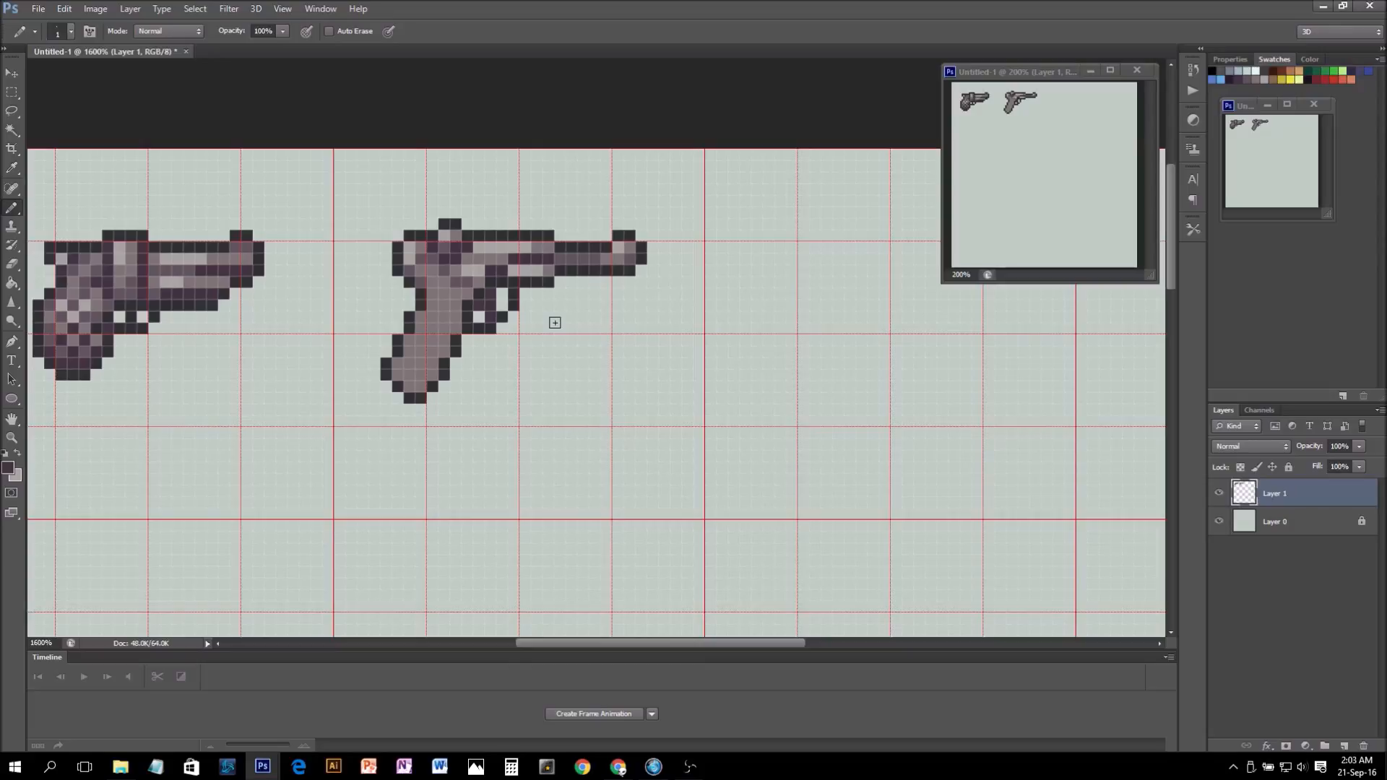
left_click(548, 270, "alt")
left_click(537, 271)
left_click(626, 258, "alt")
left_click(550, 272)
left_click(547, 247)
left_click(536, 247, "alt")
left_click(525, 247)
left_click(547, 247, "alt")
left_click(537, 246)
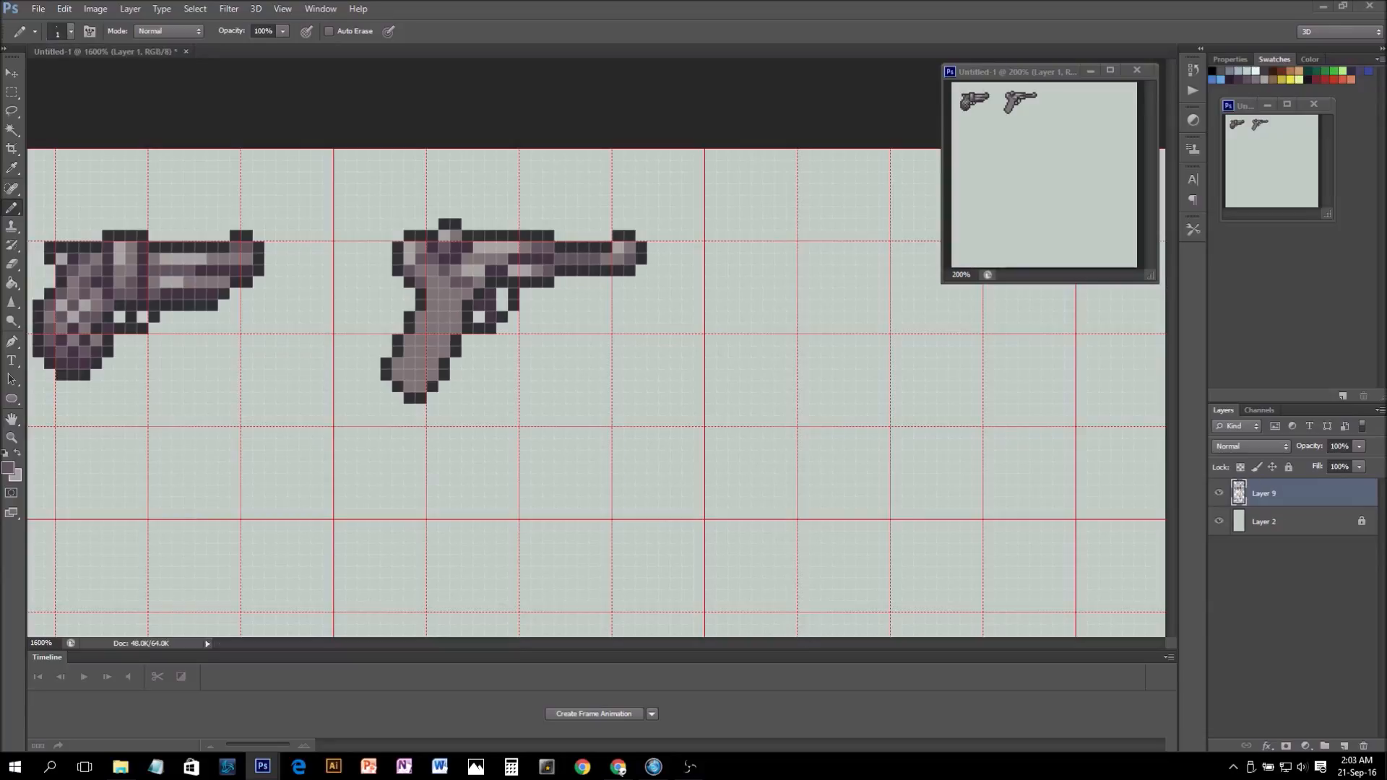
key("x")
key("z")
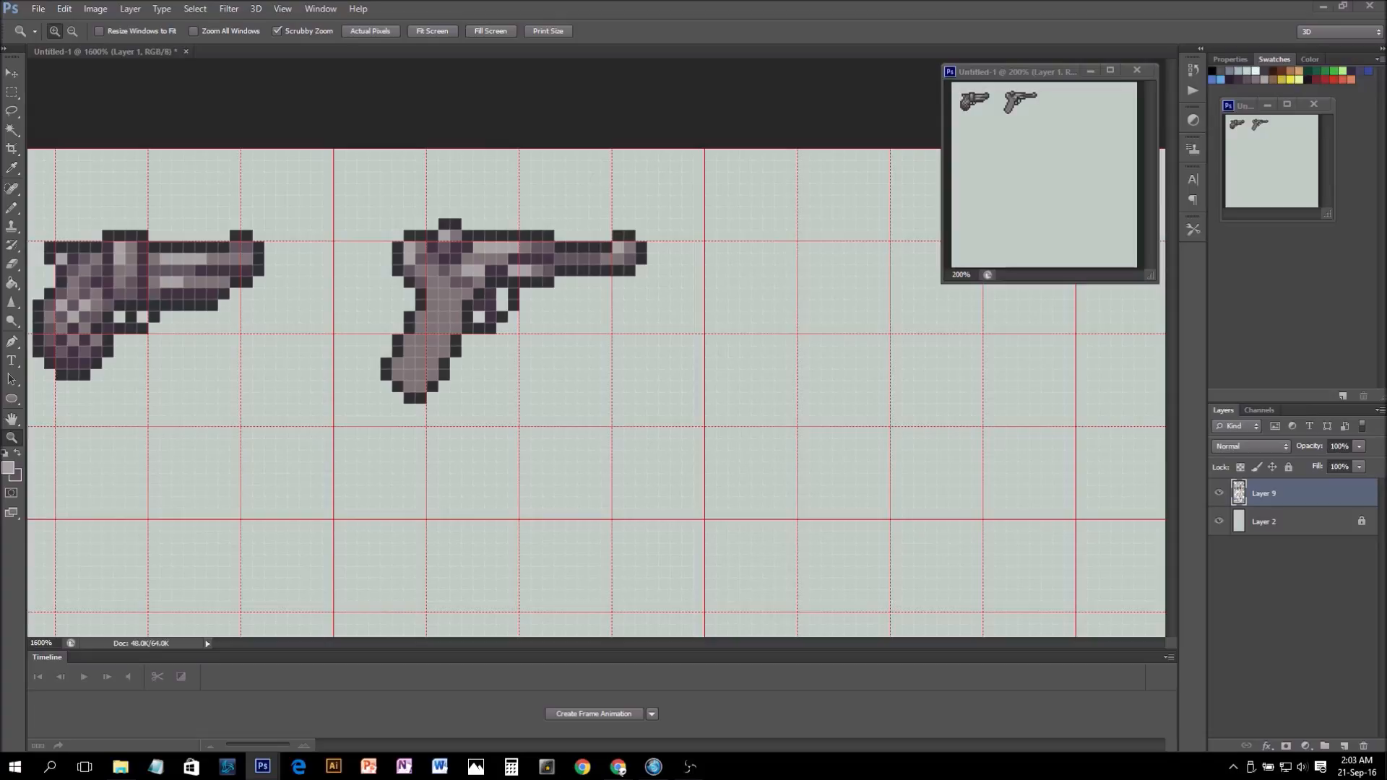
key("b")
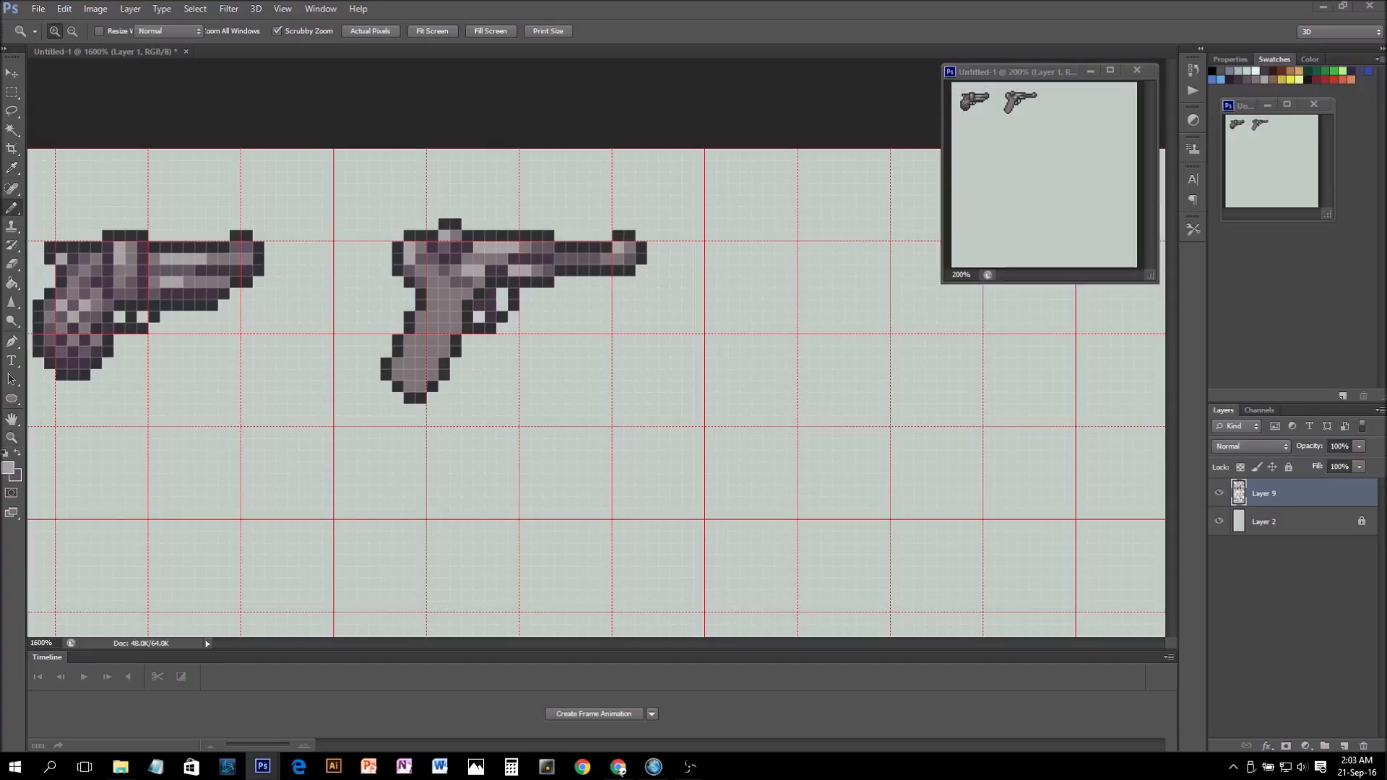
key("alt")
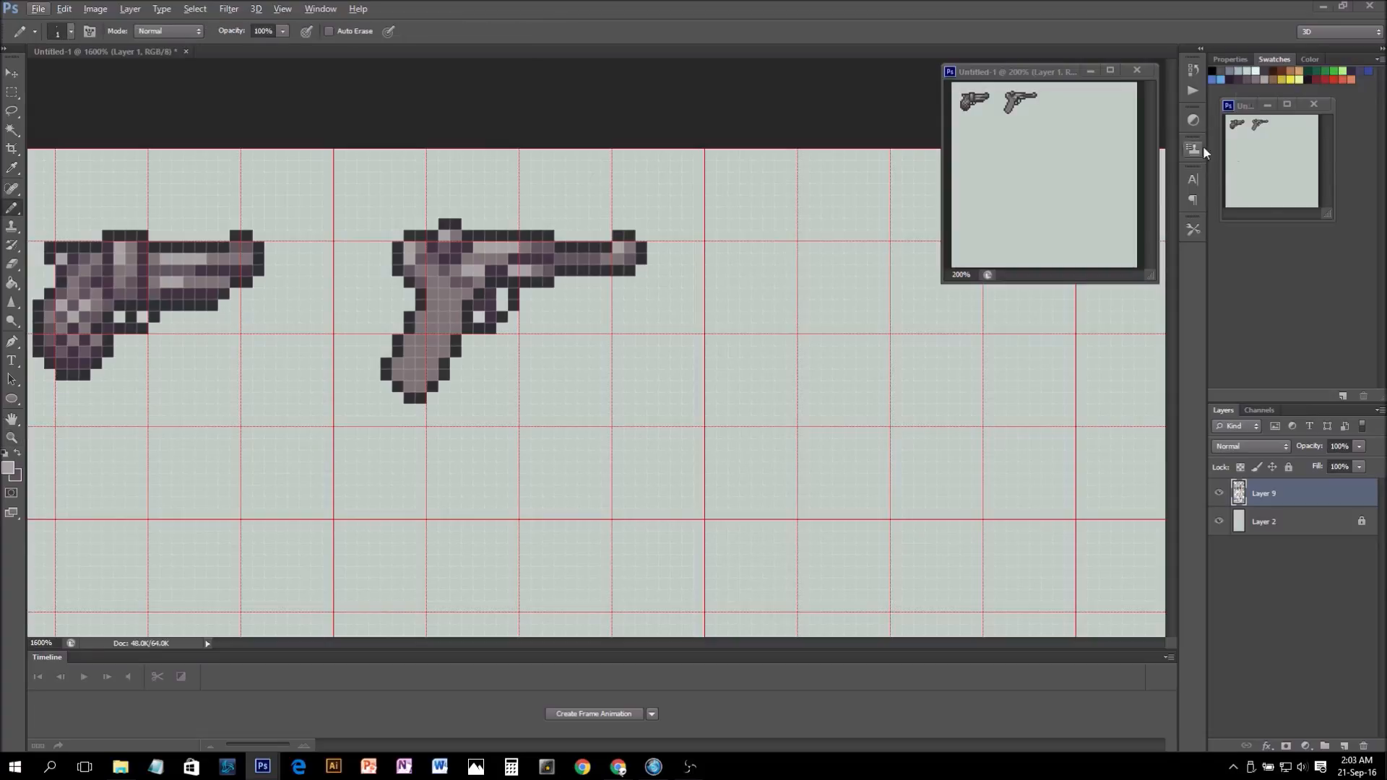
key("alt")
- Recolour the second pistol's grip brown by tracing its inner edges and filling the area between them
left_click(1280, 71)
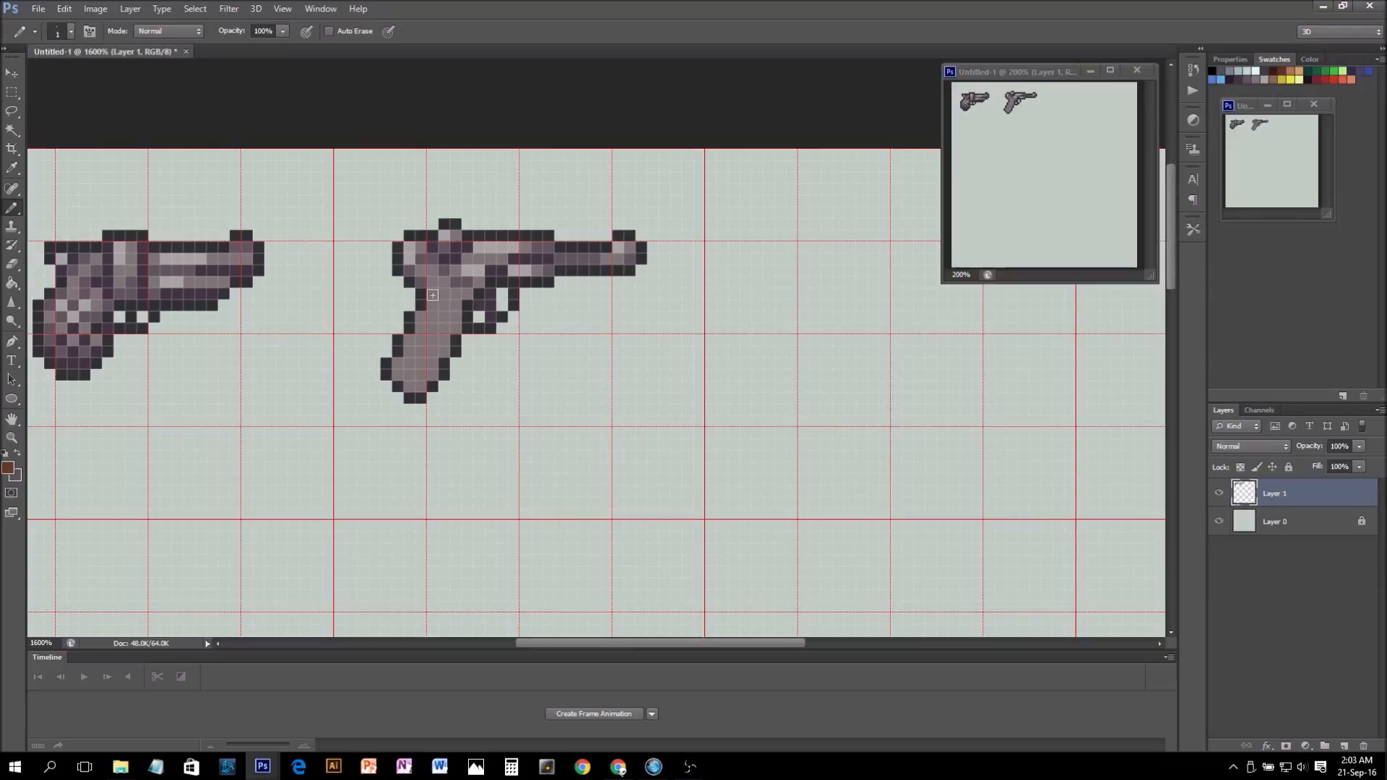
left_click_drag(432, 295, 409, 354)
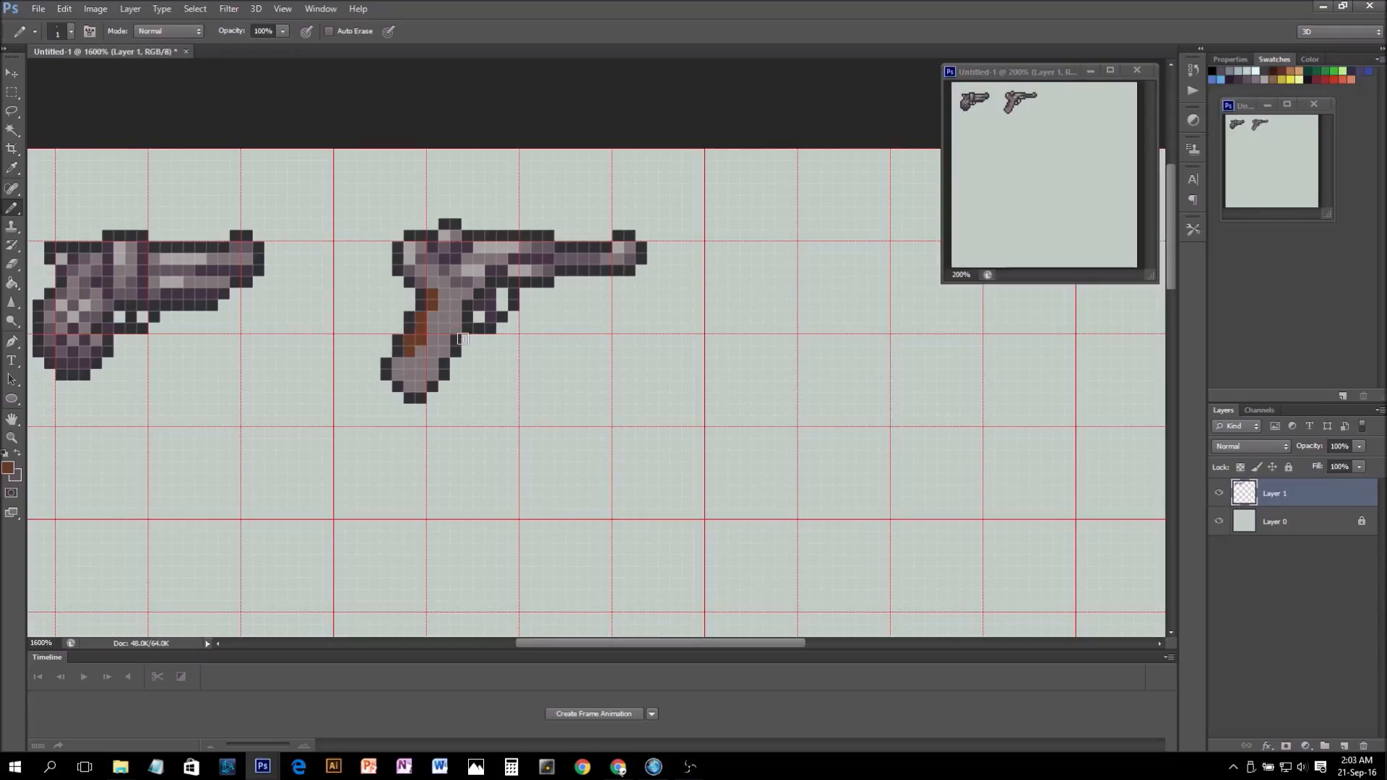
left_click_drag(455, 334, 453, 290)
key("g")
left_click(437, 335)
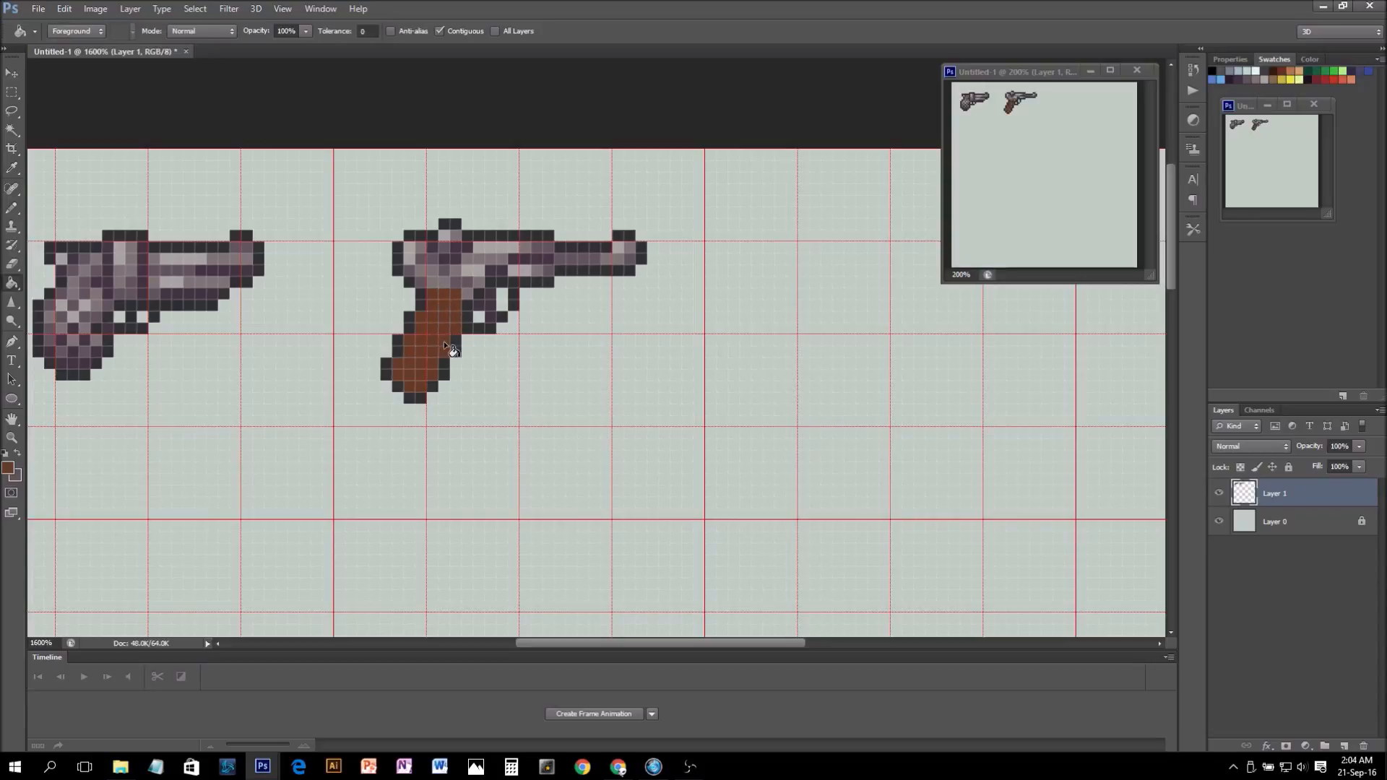
- Shade the brown grip's rear, lower and front edges with darker brown pixels
key("b")
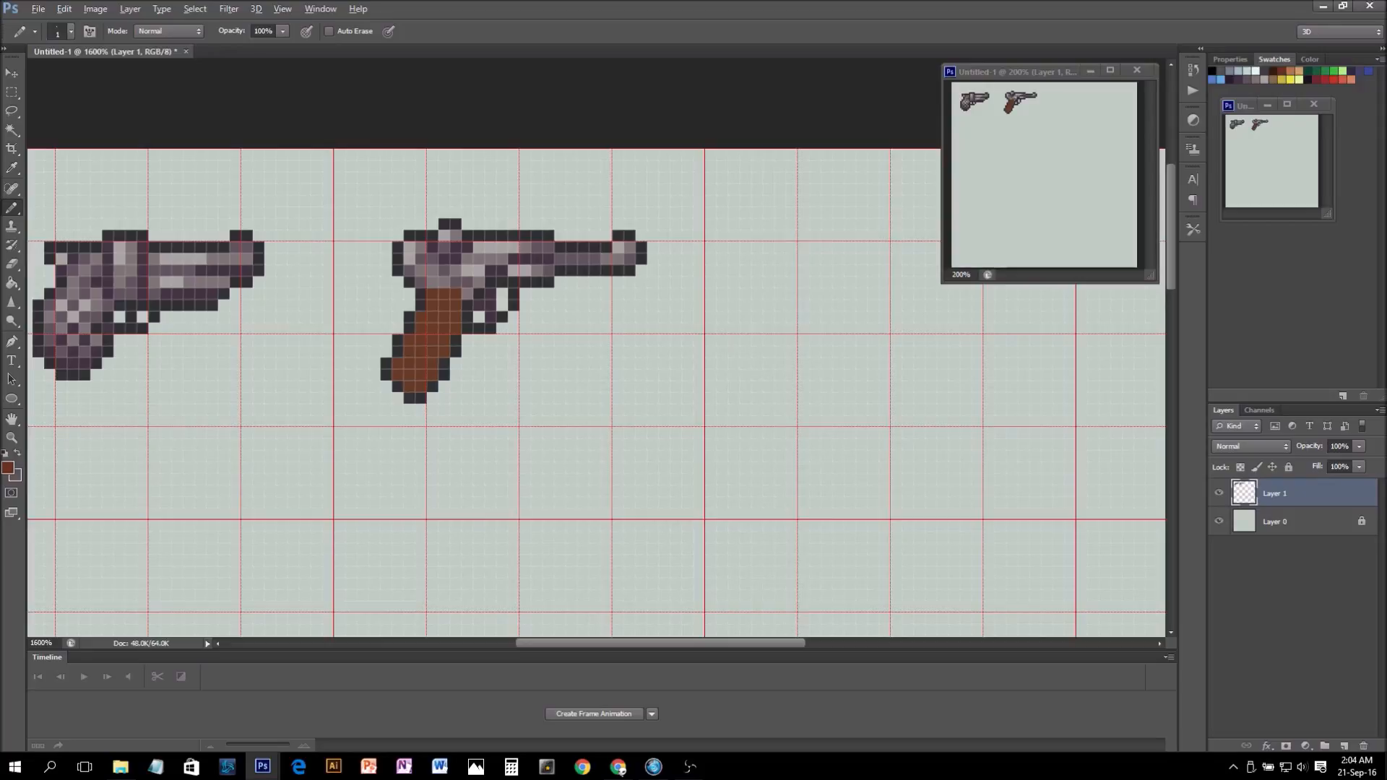
left_click(409, 339)
left_click(408, 351)
left_click_drag(397, 365, 398, 375)
left_click(409, 385)
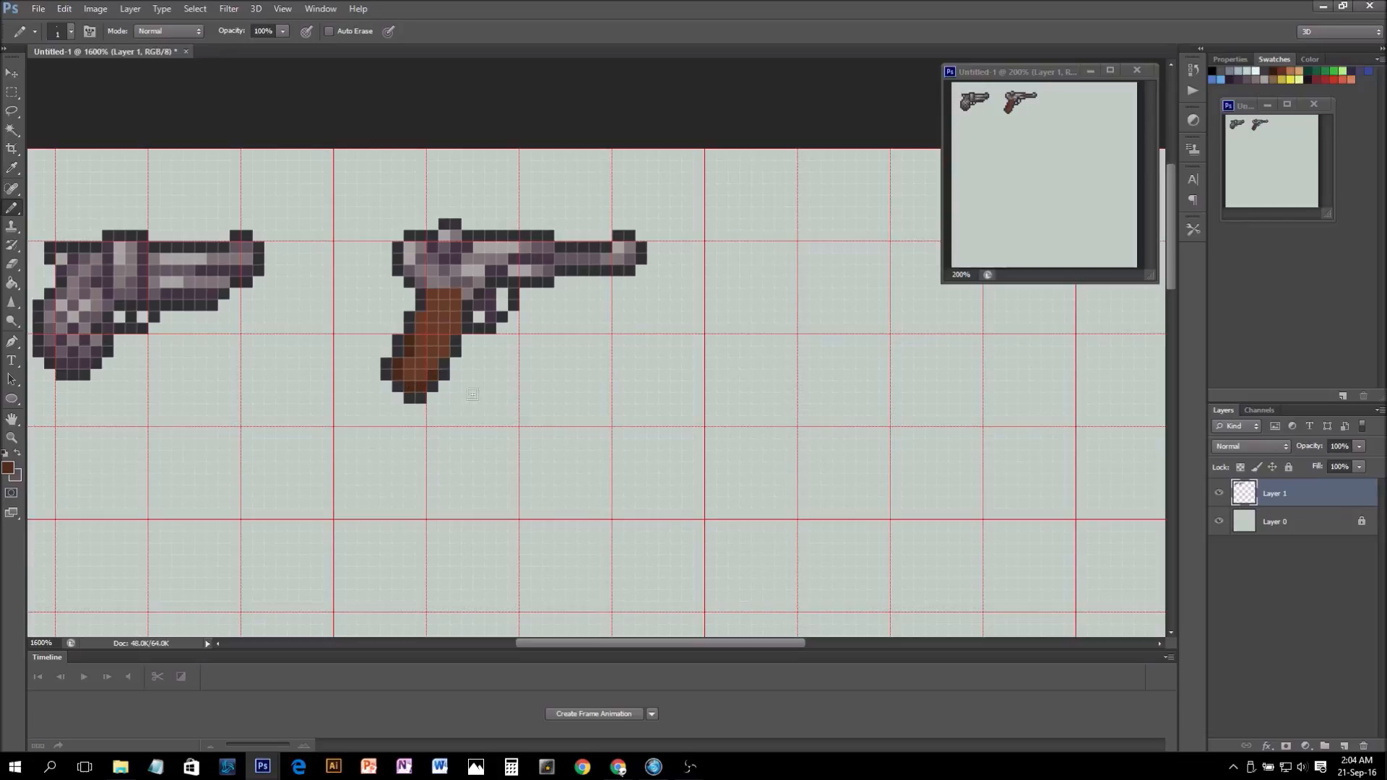
left_click_drag(436, 363, 456, 316)
- Add a checkered pattern of lighter orange-brown pixels over the middle of the brown grip
left_click(463, 290, "alt")
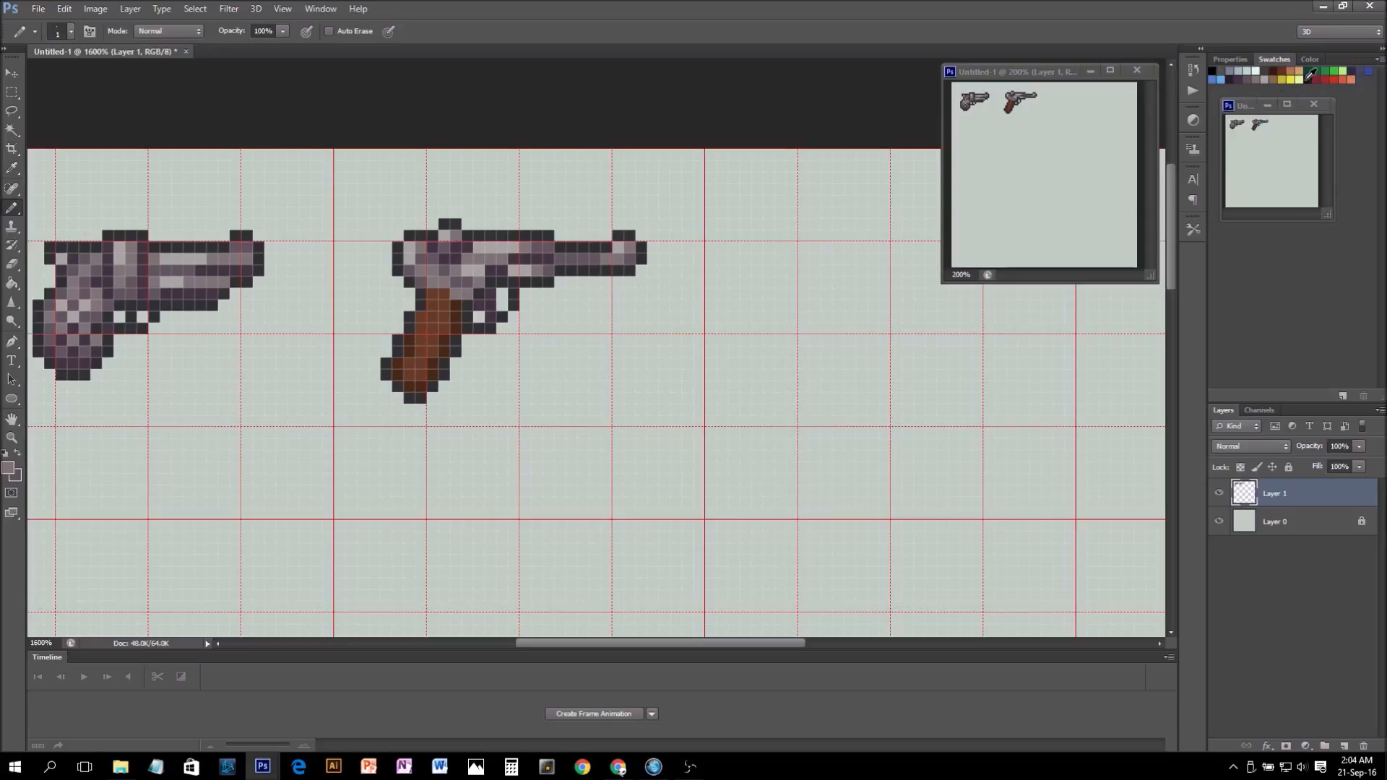
left_click(1289, 71)
left_click(432, 317)
left_click(423, 325)
left_click(432, 339)
left_click(409, 362)
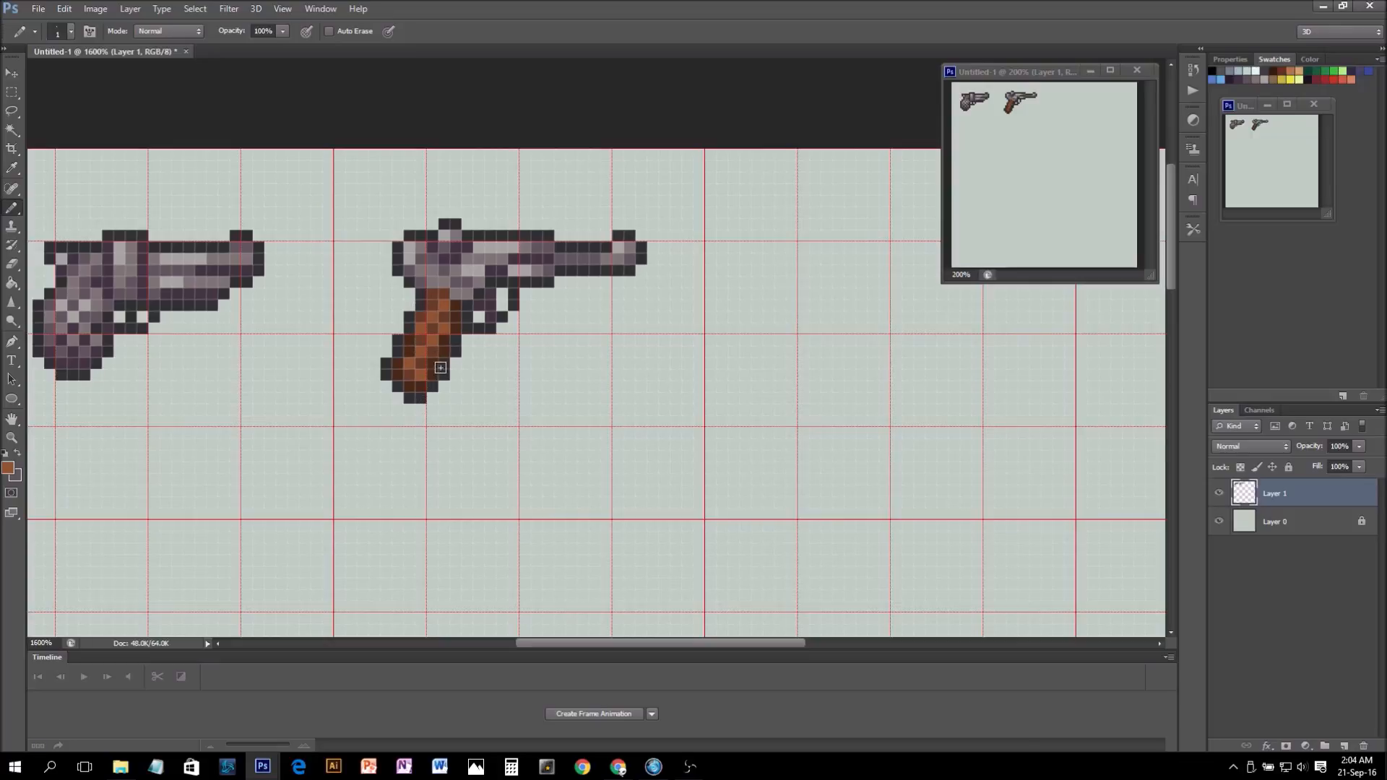
left_click(439, 345, "alt")
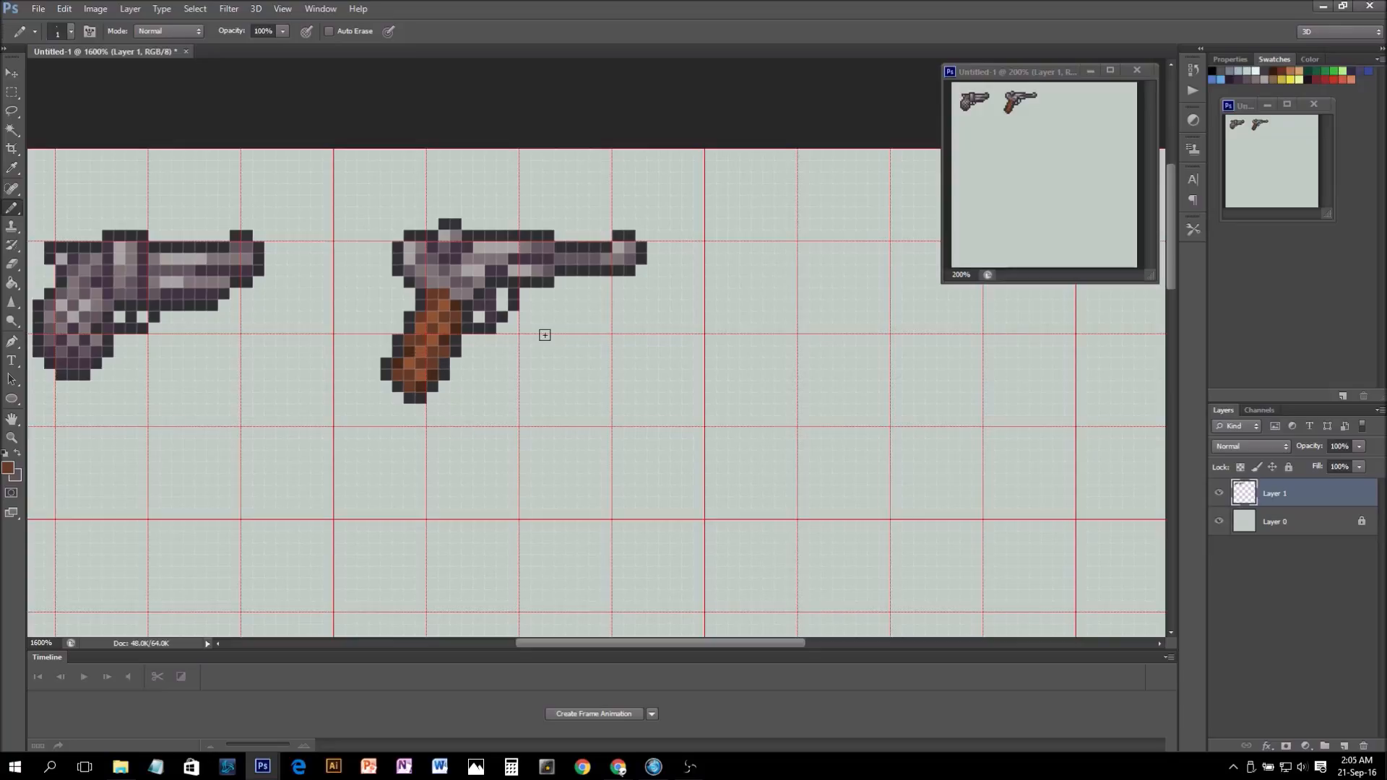
- Paint a small metal base at the grip's lower rear corner with light grey and mauve pixels sampled from the frame
left_click(447, 297, "alt")
key("alt")
left_click(438, 266, "alt")
left_click_drag(399, 375, 409, 375)
left_click(421, 317, "alt")
left_click(408, 386)
left_click(466, 279, "alt")
left_click(518, 243, "alt")
left_click(410, 372)
left_click(483, 260, "alt")
left_click(397, 373)
left_click(463, 282, "alt")
left_click(409, 385)
scroll(751, 161, "left", 2)
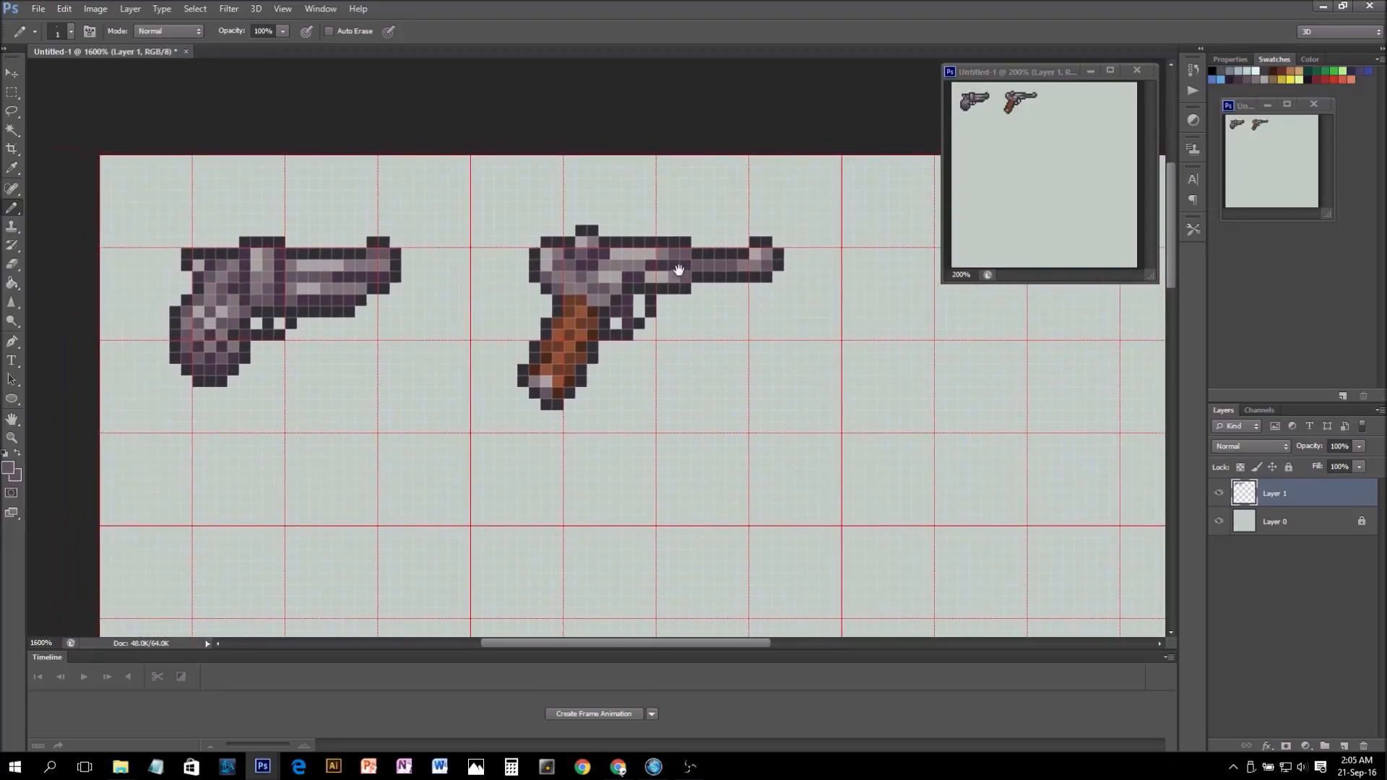